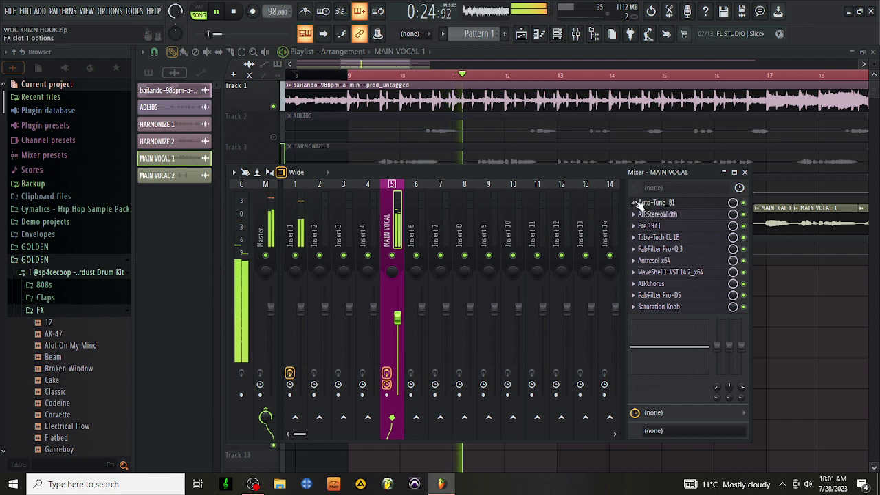
# Remove the Auto-Key plugin from the first effect slot of mixer Insert 1
pyautogui.click(634, 201)
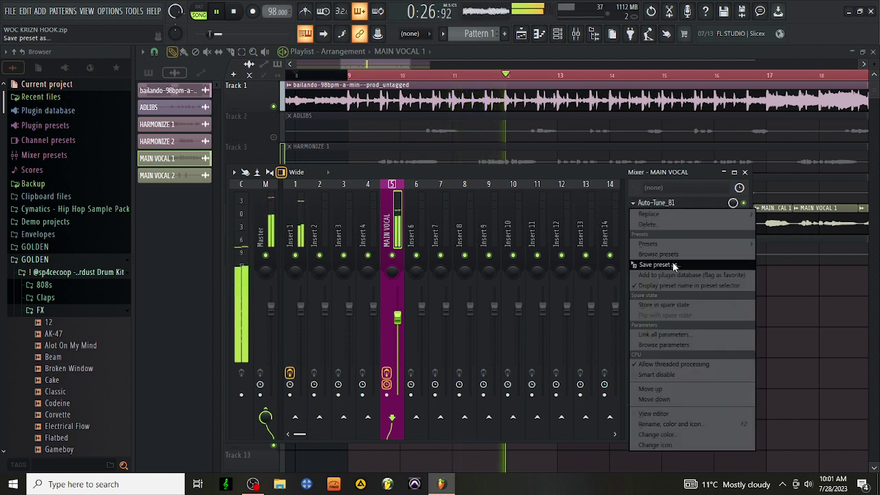
pyautogui.click(534, 260)
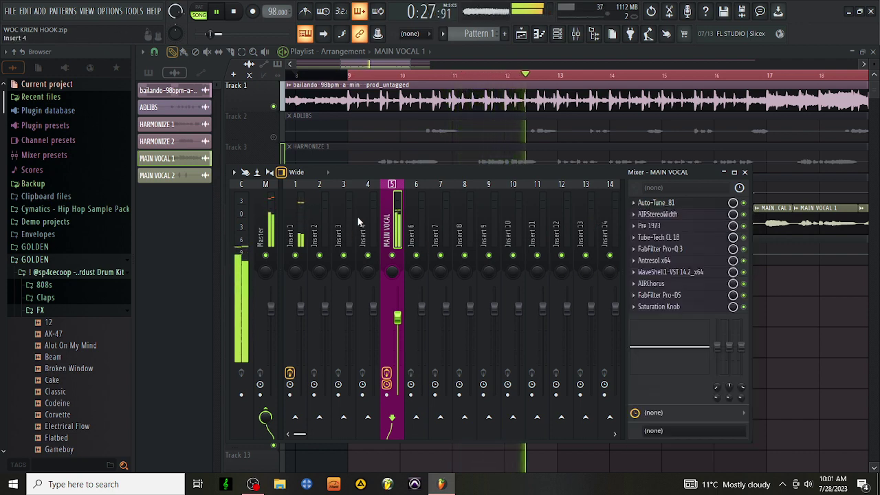
pyautogui.click(296, 234)
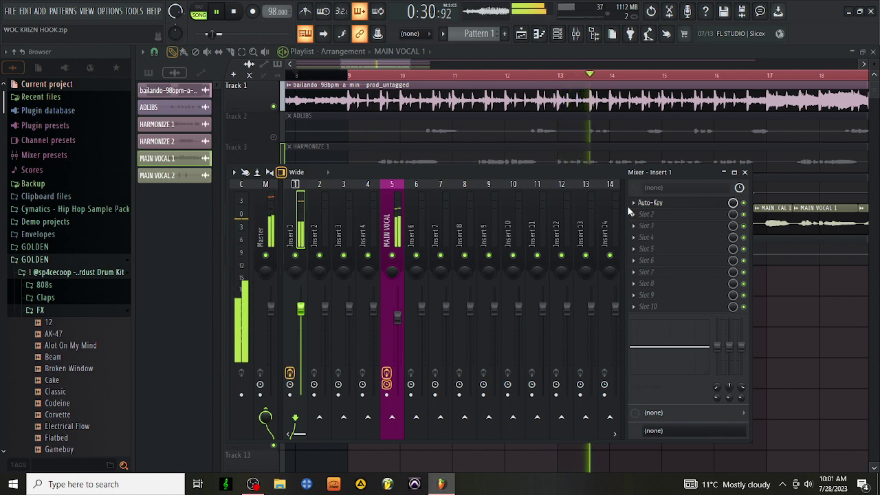
pyautogui.click(633, 203)
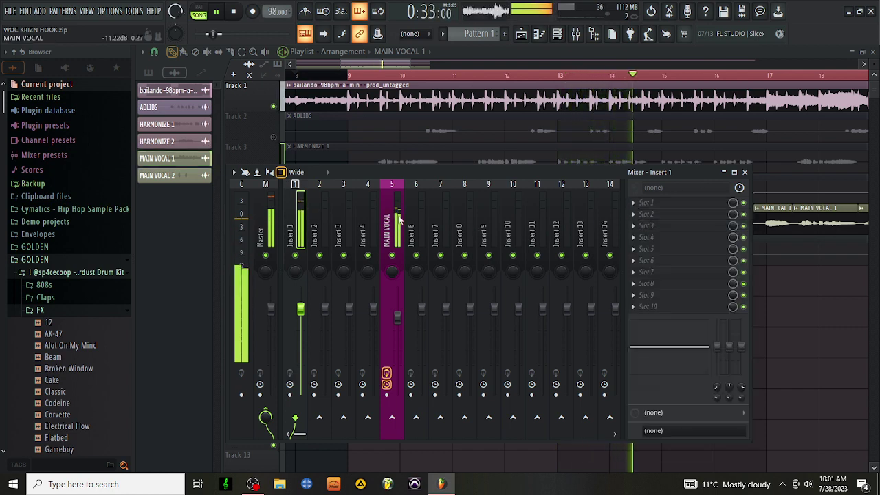
# Copy the MAIN VOCAL track's Auto-Tune with its settings to mixer Insert 6 and set the copy's Tracking to about 50
pyautogui.click(392, 217)
pyautogui.click(633, 204)
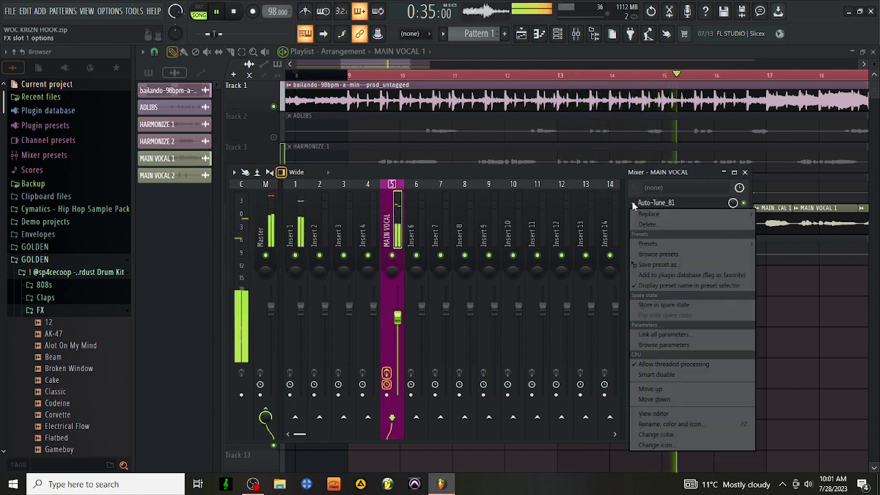
pyautogui.moveTo(672, 266); pyautogui.dragTo(416, 199)
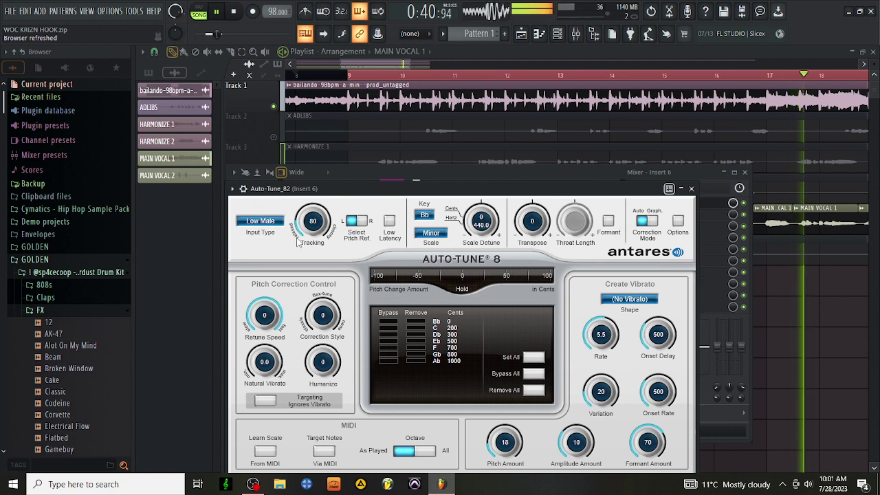
pyautogui.moveTo(308, 227); pyautogui.dragTo(317, 206)
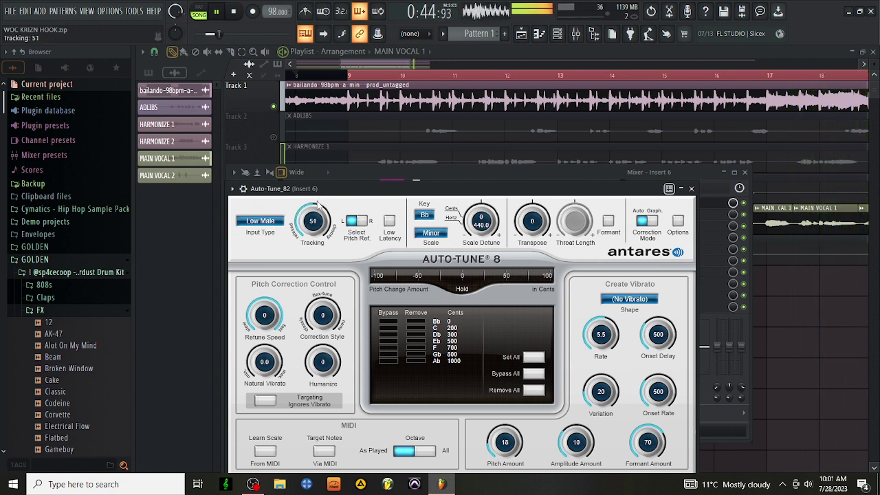
pyautogui.click(691, 190)
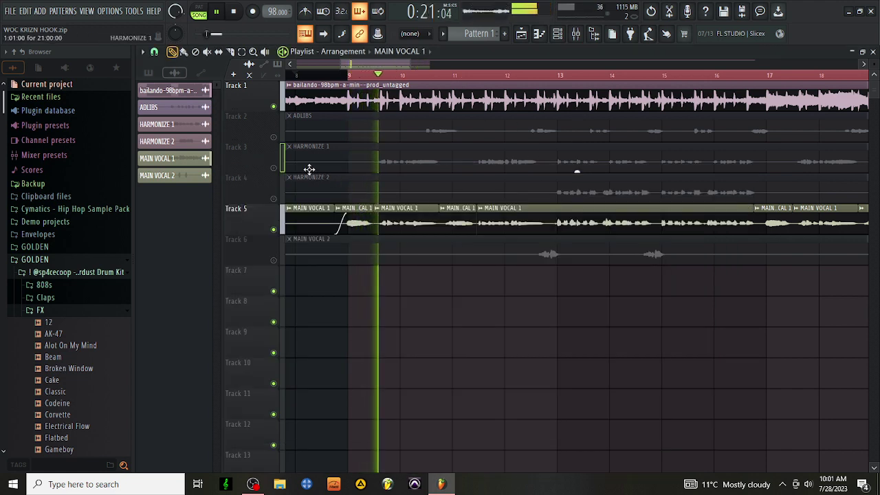
# Unmute the HARMONIZE 1 playlist track and route its audio clip to mixer track 6
pyautogui.press('space')
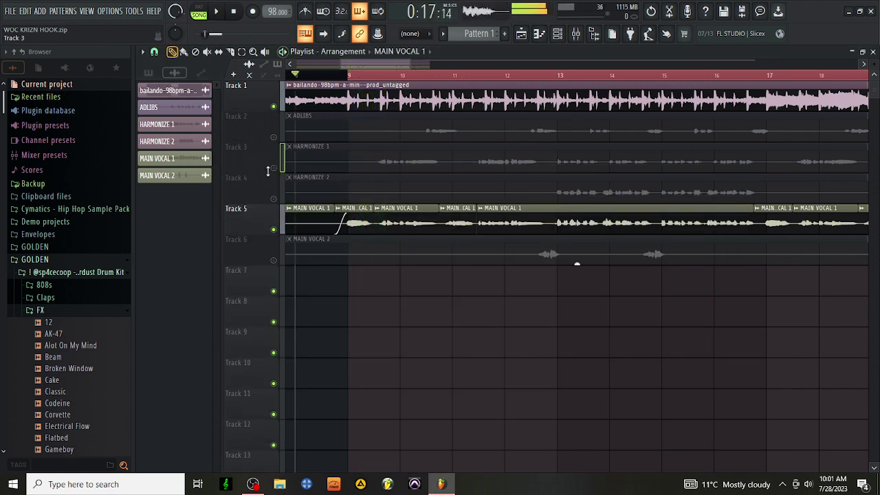
pyautogui.press('space')
pyautogui.click(275, 165)
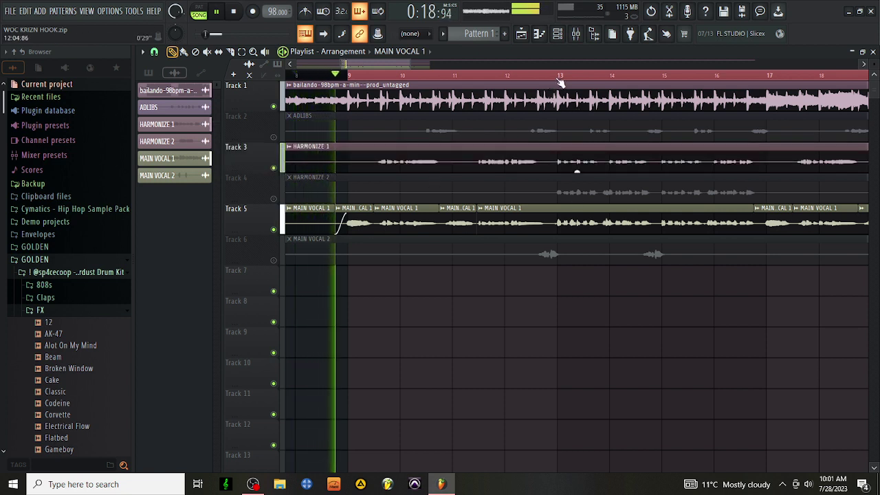
pyautogui.doubleClick(515, 158)
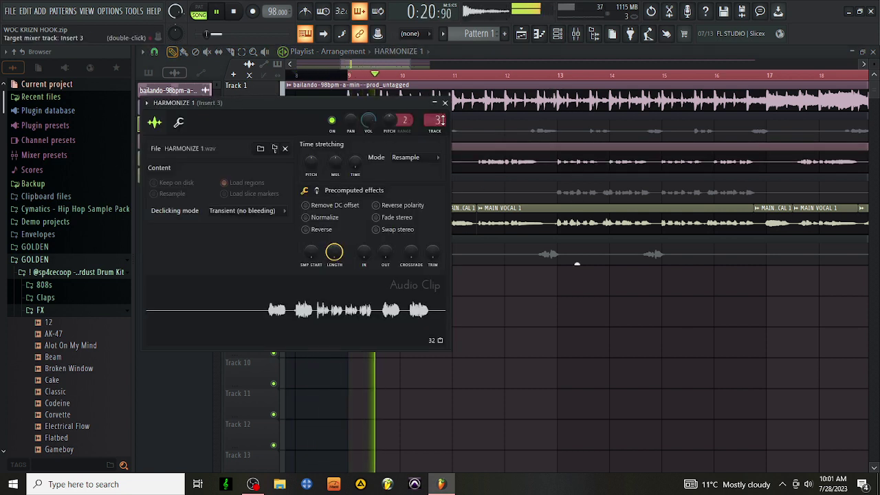
pyautogui.scroll(3, 440, 120)
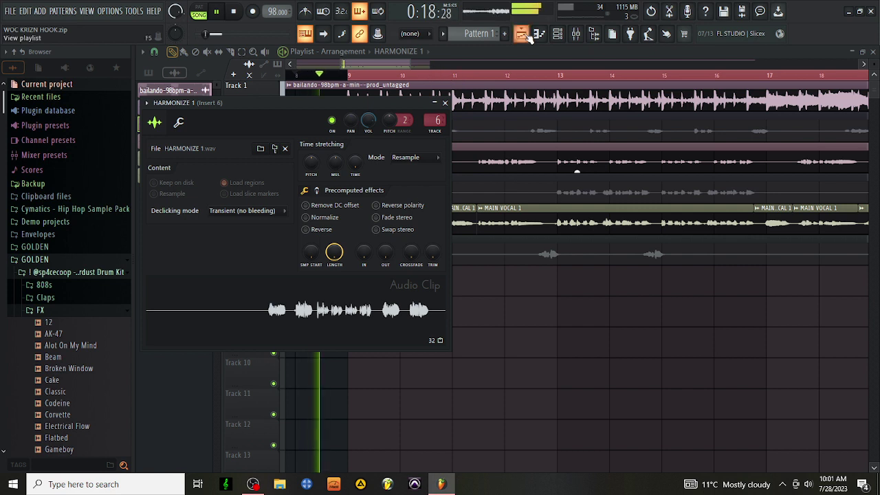
# Add AIRChorus after Auto-Tune on mixer Insert 6 and load its "01 Smooooth" preset
pyautogui.click(576, 34)
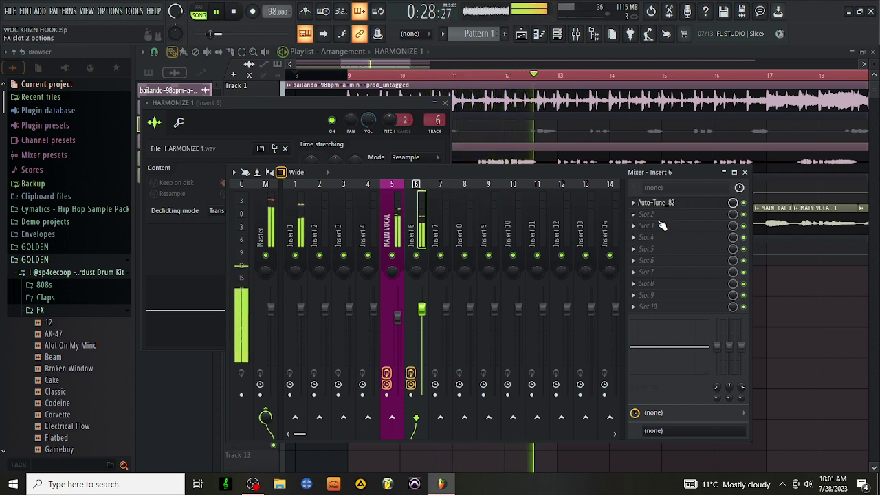
pyautogui.click(642, 225)
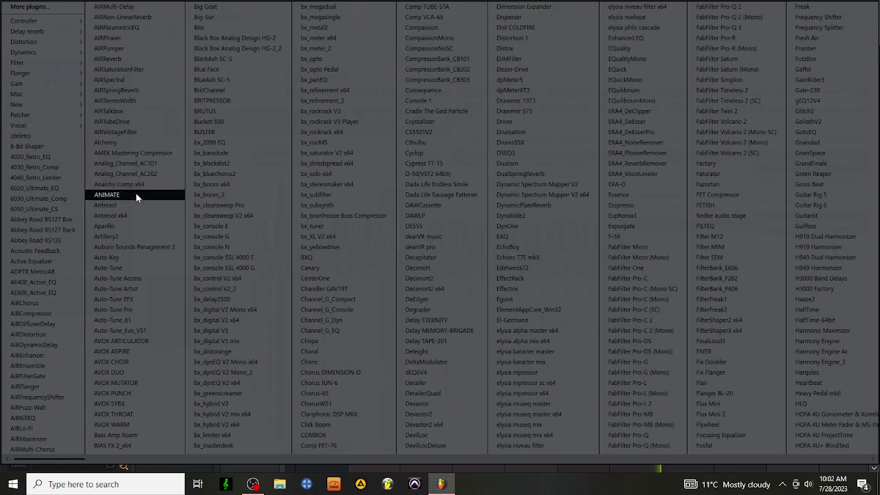
pyautogui.click(46, 303)
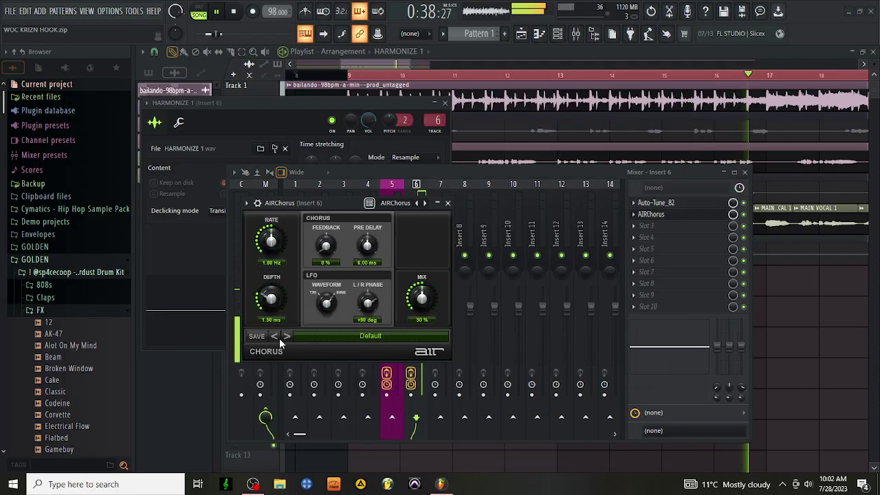
pyautogui.click(283, 337)
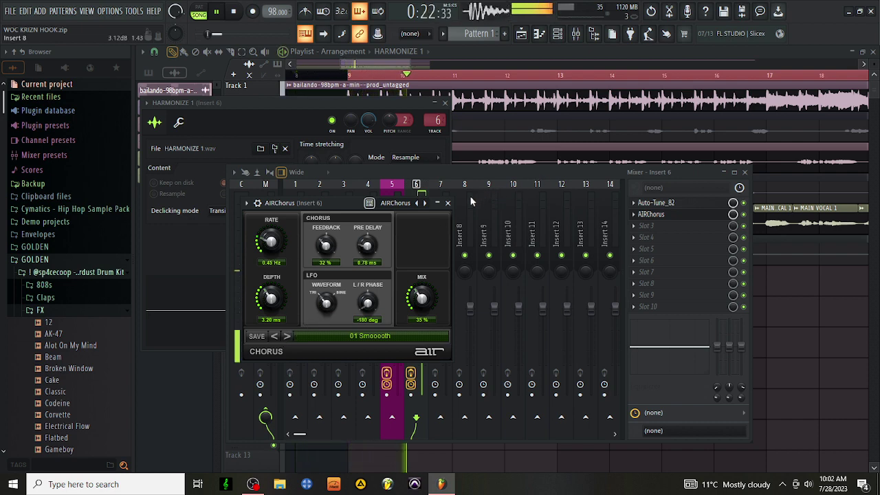
pyautogui.click(448, 204)
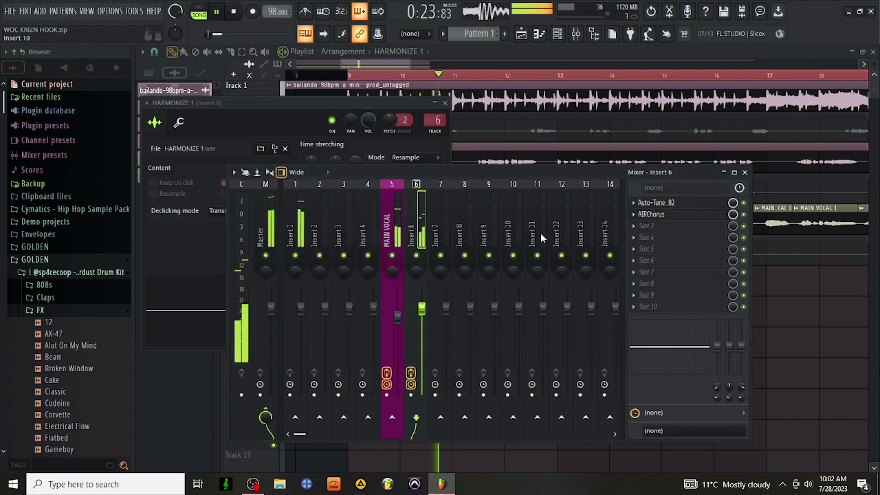
# Add ValhallaVintageVerb in slot 3 of Insert 6, with predelay at 0.00 ms and decay at 1.12 s
pyautogui.click(639, 227)
pyautogui.scroll(-10, 623, 246)
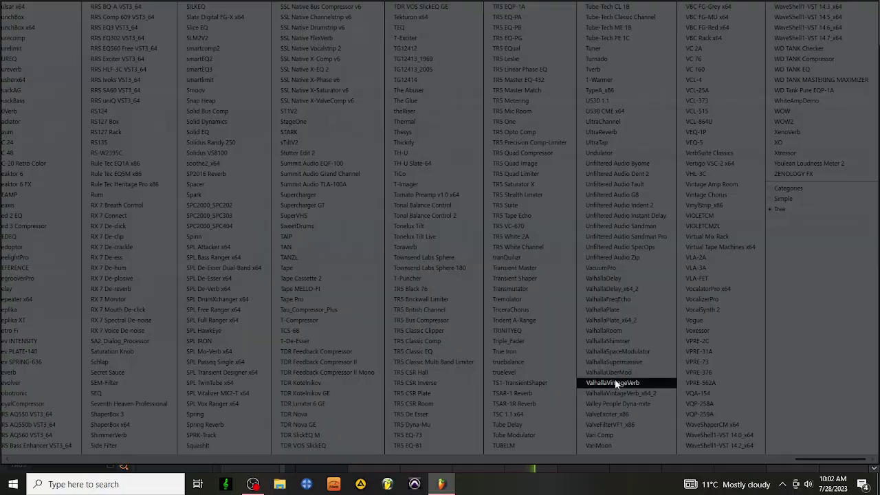
pyautogui.click(615, 383)
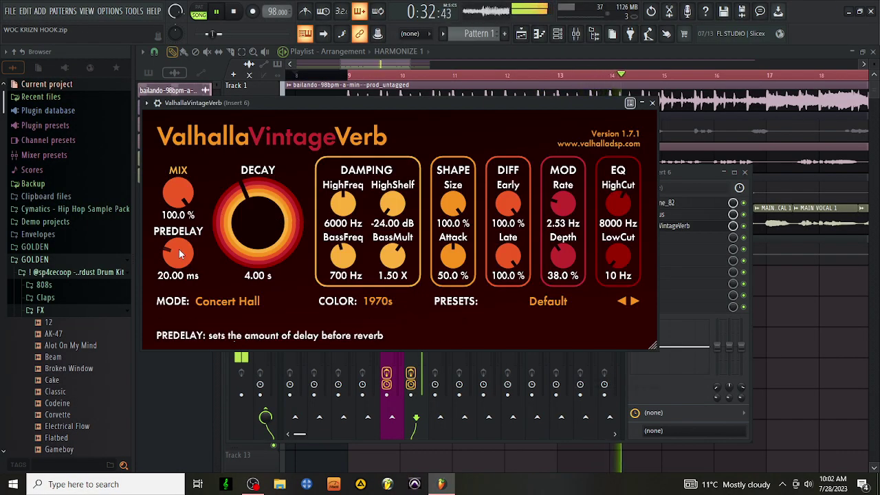
pyautogui.doubleClick(179, 254)
pyautogui.moveTo(240, 201)
pyautogui.mouseDown()
pyautogui.moveTo(238, 225)
pyautogui.moveTo(237, 212)
pyautogui.mouseUp()
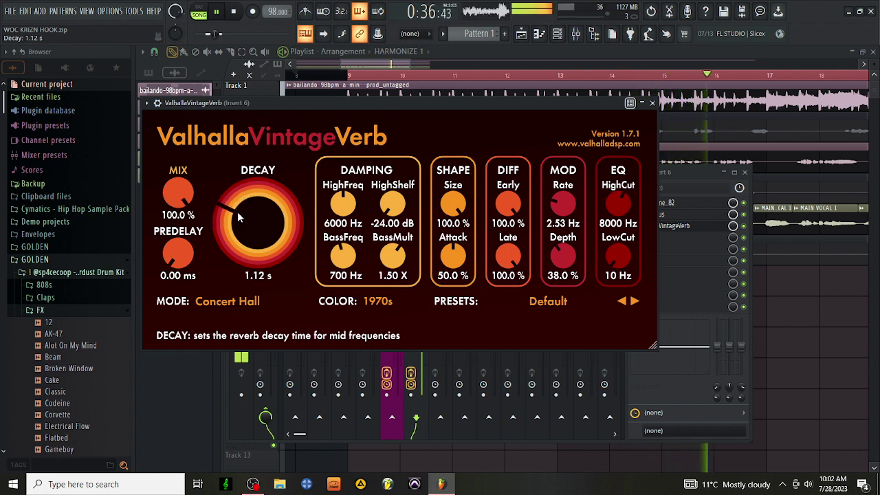
# Set the reverb to Dirty Hall mode with an 80 Hz low cut, a 20000 Hz high cut and a 30% mix
pyautogui.click(227, 302)
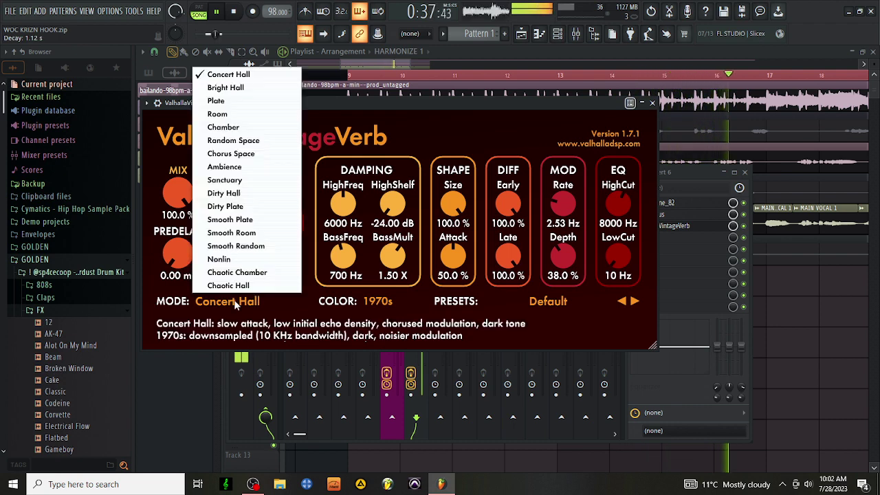
pyautogui.click(247, 194)
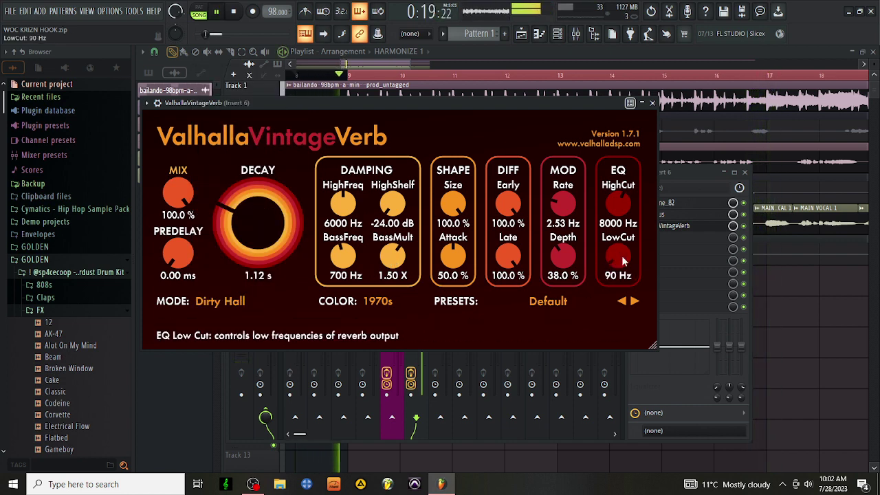
pyautogui.scroll(-1, 622, 255)
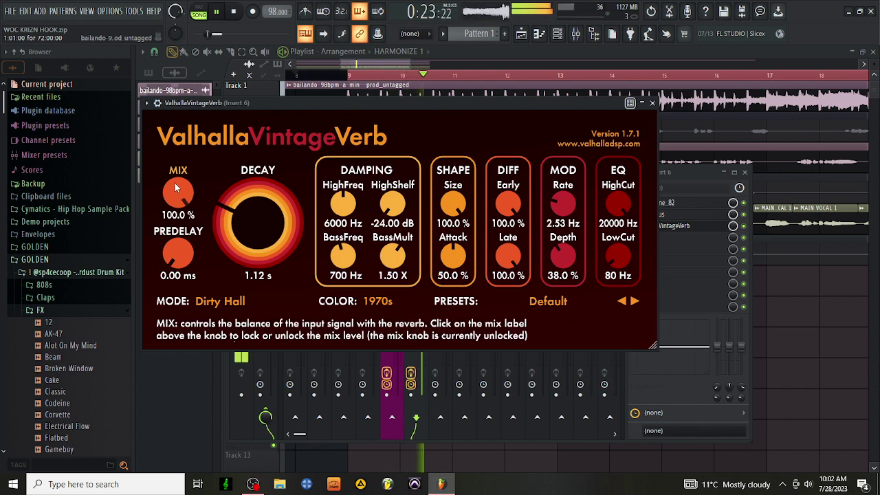
pyautogui.moveTo(174, 188); pyautogui.dragTo(184, 244)
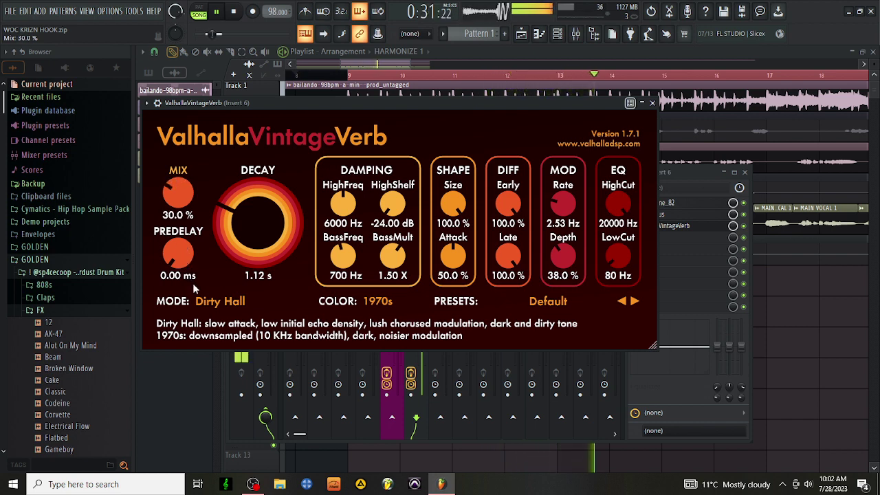
pyautogui.click(653, 103)
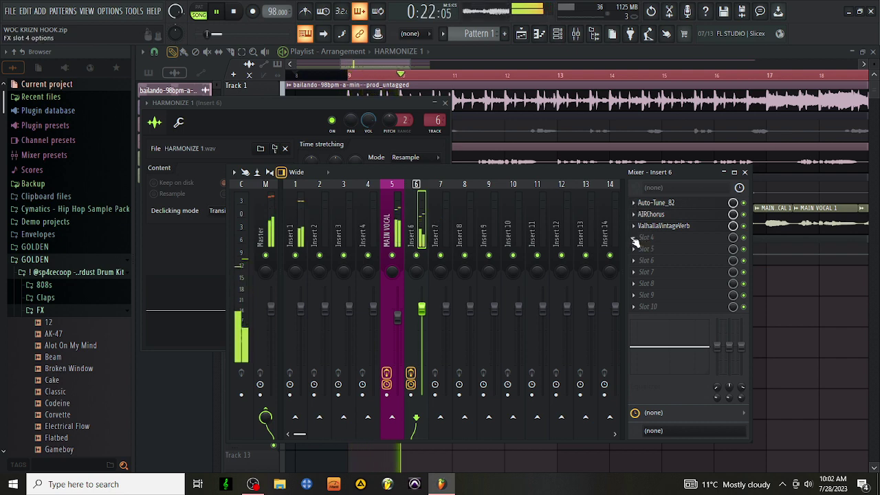
# Change Insert 6's reverb to an 8220 Hz high cut, 1980s color and Dirty Plate mode
pyautogui.click(681, 227)
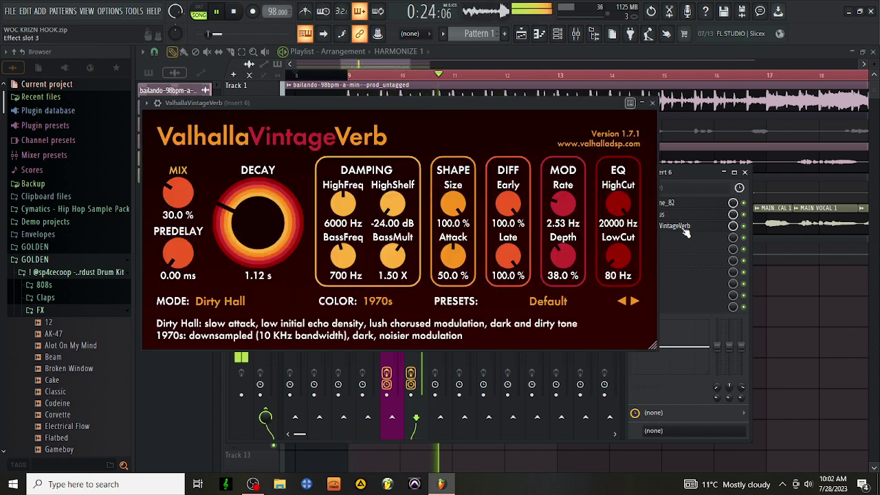
pyautogui.moveTo(616, 204); pyautogui.dragTo(610, 257)
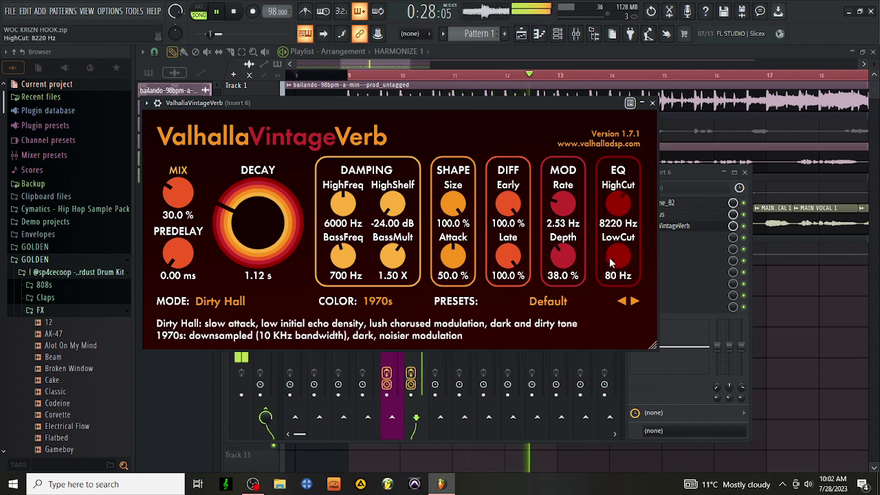
pyautogui.click(378, 302)
pyautogui.click(389, 330)
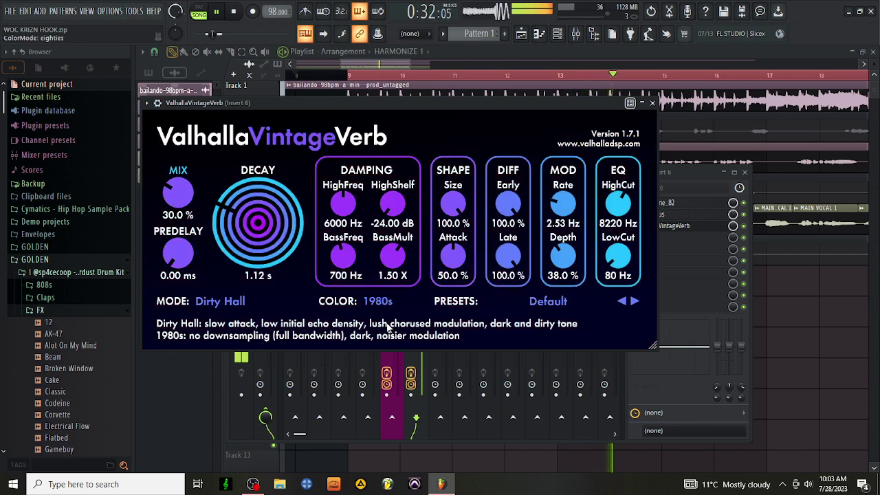
pyautogui.click(222, 307)
pyautogui.click(249, 213)
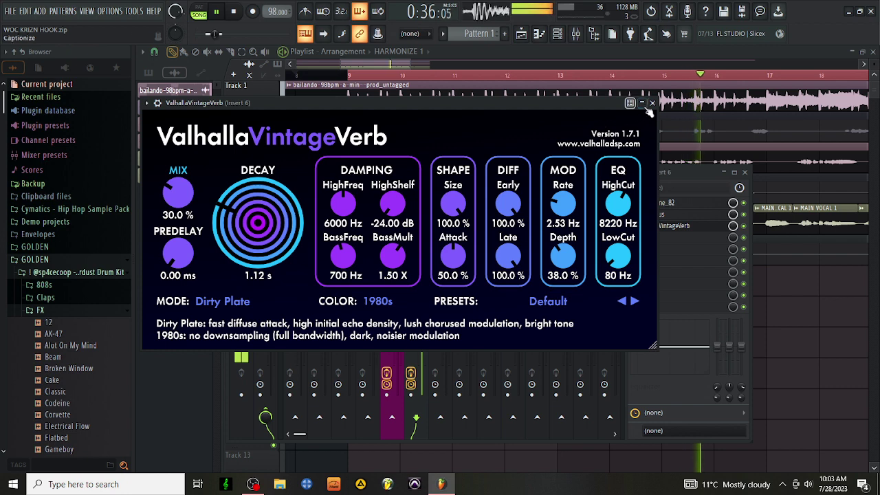
pyautogui.click(652, 103)
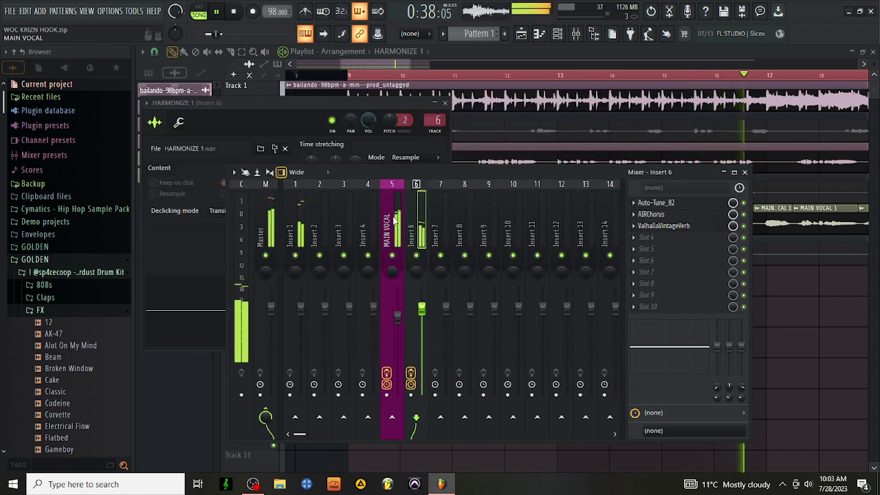
# Review the HARMONIZE 1 clip's channel settings and mixer routing, and open Auto-Tune on Insert 6 to check its settings
pyautogui.press('space')
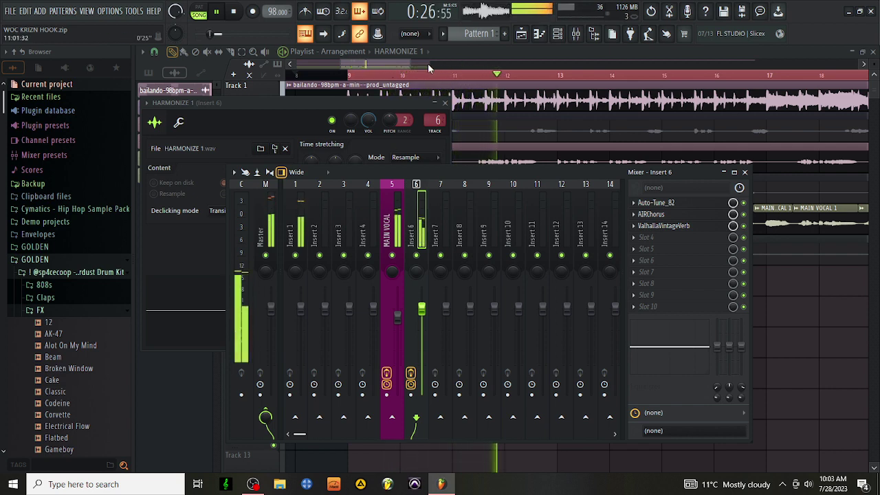
pyautogui.click(401, 61)
pyautogui.doubleClick(470, 164)
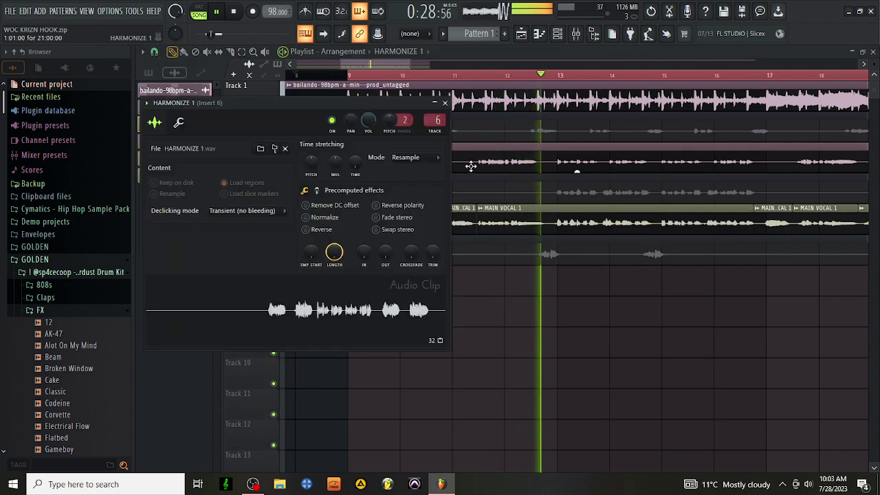
pyautogui.scroll(1, 372, 118)
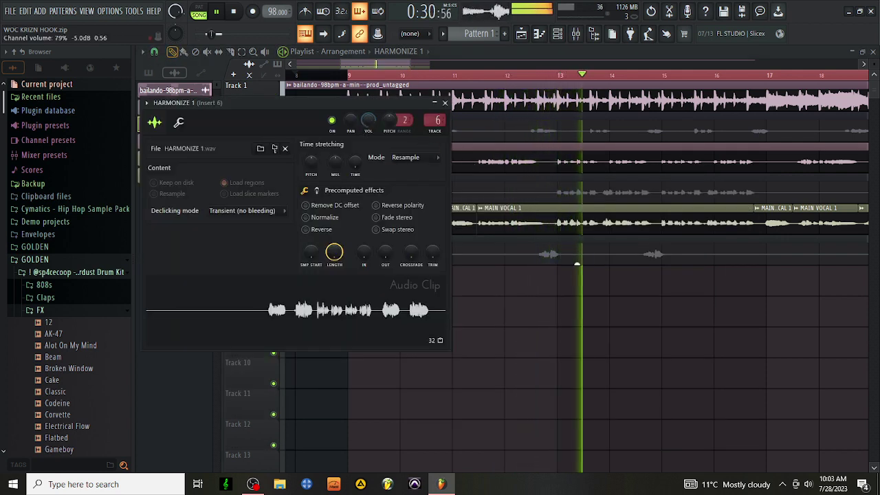
pyautogui.press('F9')
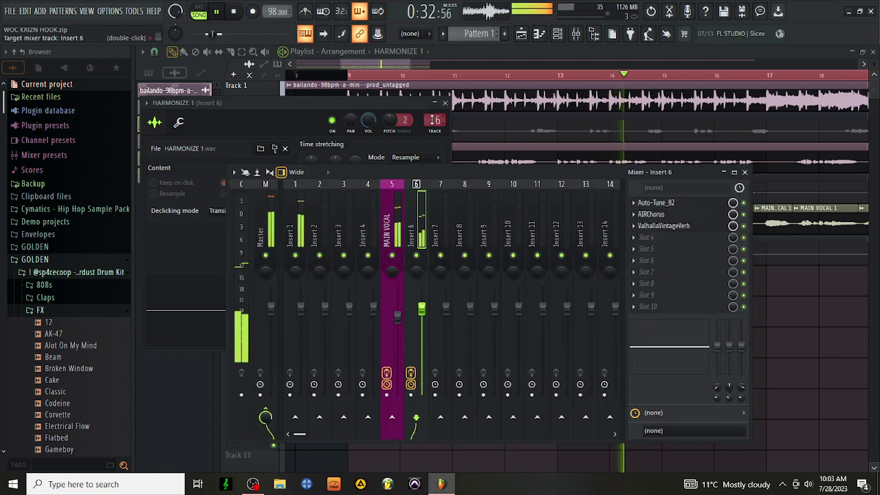
pyautogui.click(657, 202)
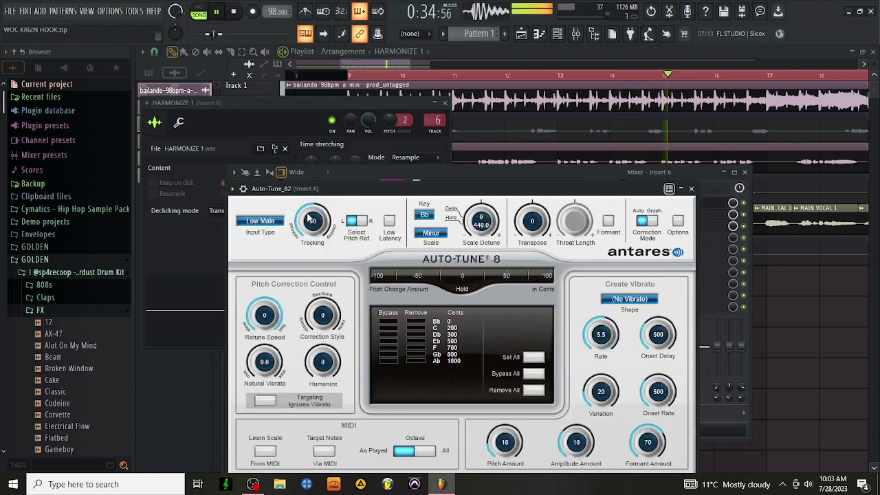
# Set the Auto-Tune input type on Insert 6 to Alto/Tenor and close the plugin
pyautogui.click(260, 221)
pyautogui.click(273, 237)
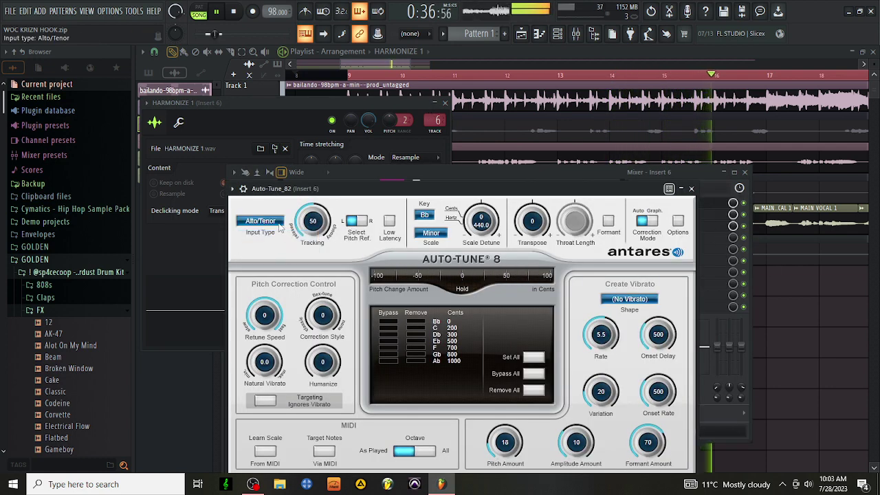
pyautogui.click(692, 188)
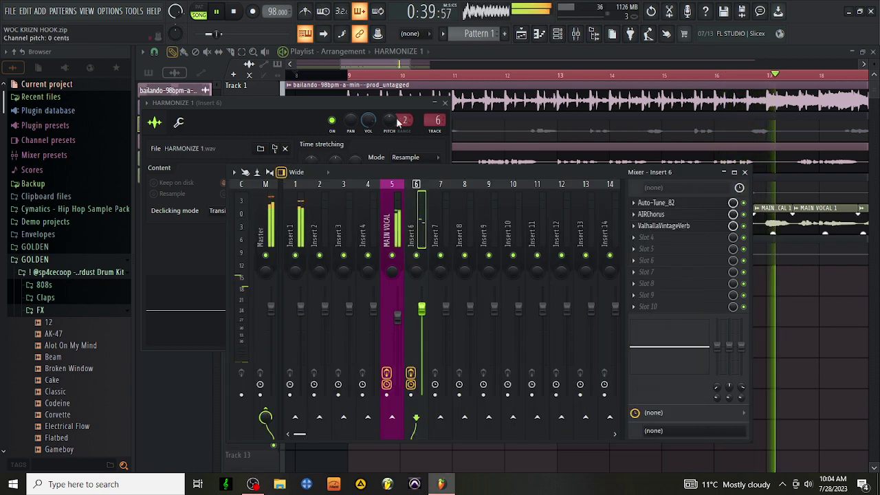
# Copy Insert 6's Auto-Tune with its current settings onto Insert 7
pyautogui.click(633, 204)
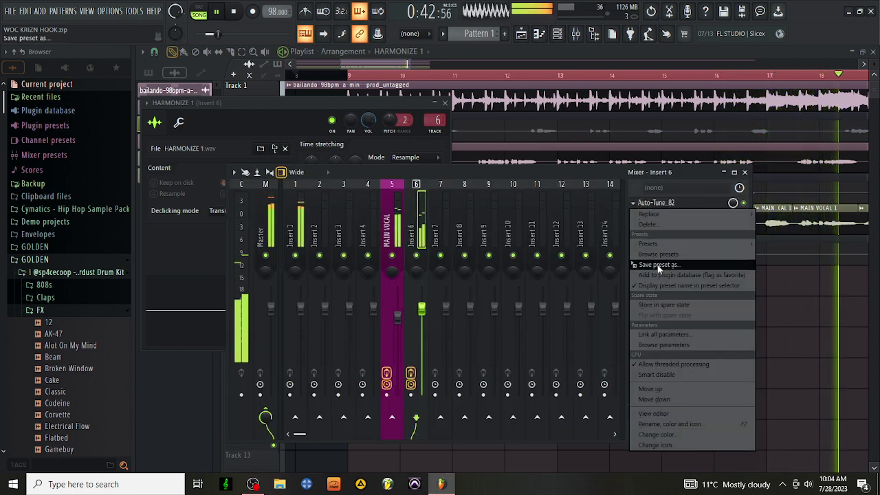
pyautogui.moveTo(634, 264); pyautogui.dragTo(439, 219)
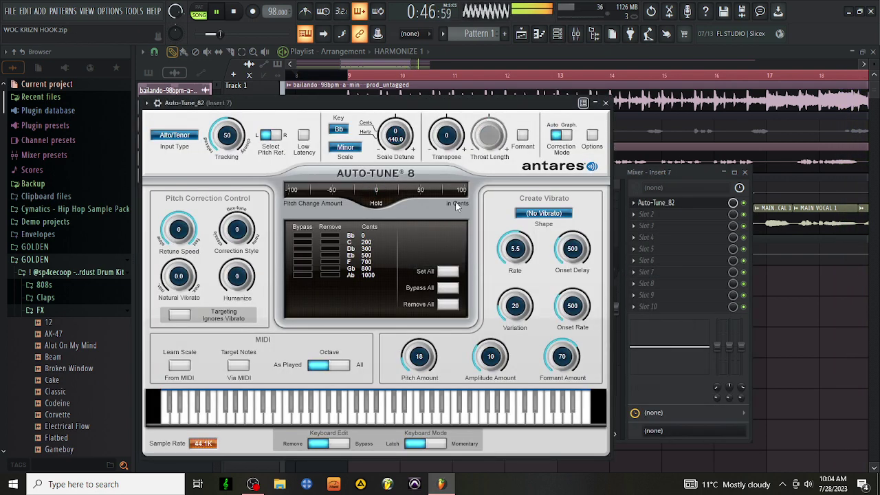
# Unmute the ADLIBS track, route its clip to mixer Insert 7, and bring up that insert
pyautogui.click(394, 62)
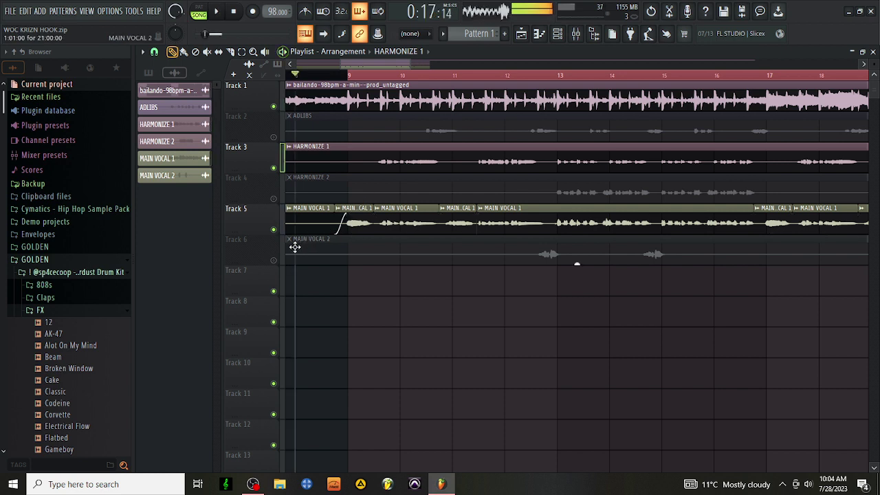
pyautogui.click(273, 137)
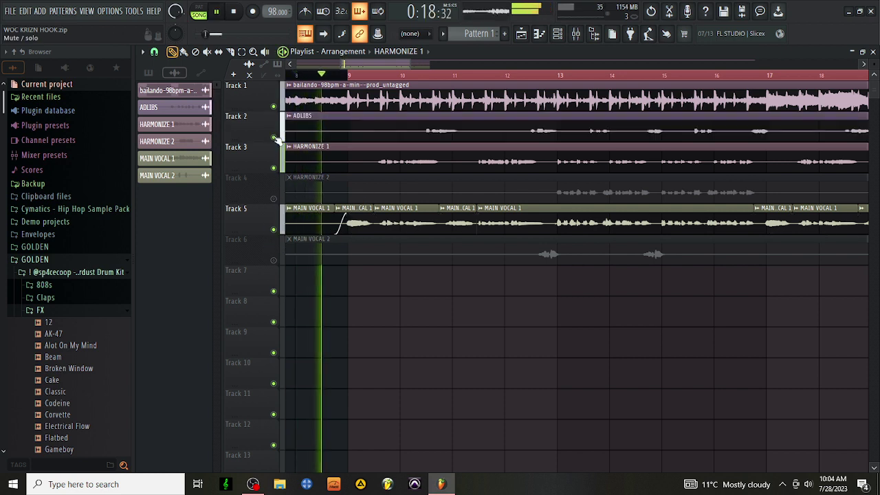
pyautogui.click(501, 123)
pyautogui.doubleClick(502, 123)
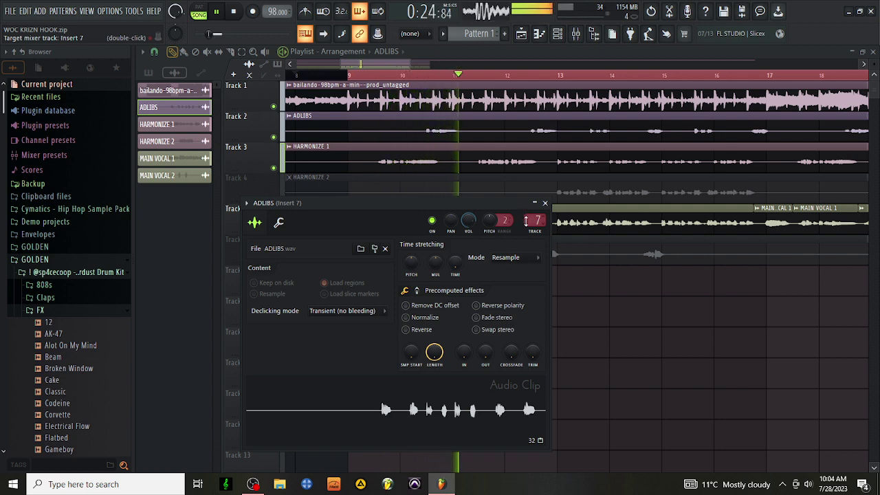
pyautogui.doubleClick(526, 220)
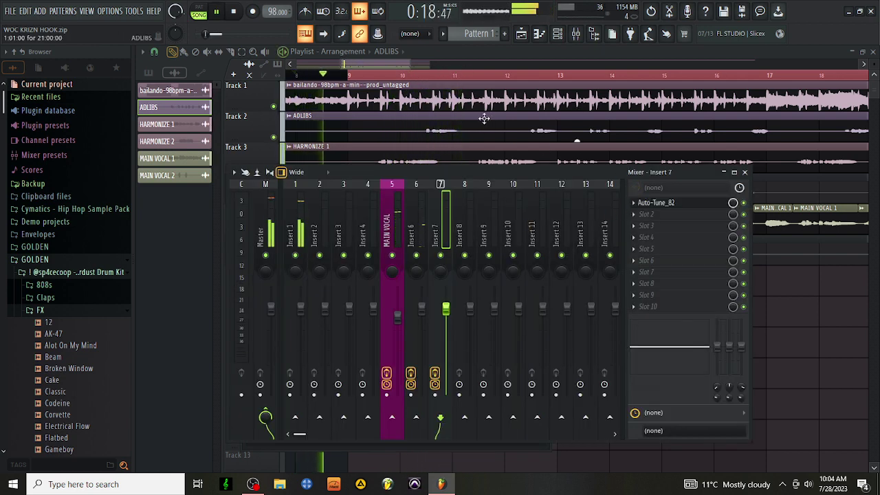
# Add FabFilter Pro-Q 3 with the Phone preset in slot 2 of Insert 7, and set the insert's low shelf to -18.0 at 101 Hz
pyautogui.click(653, 214)
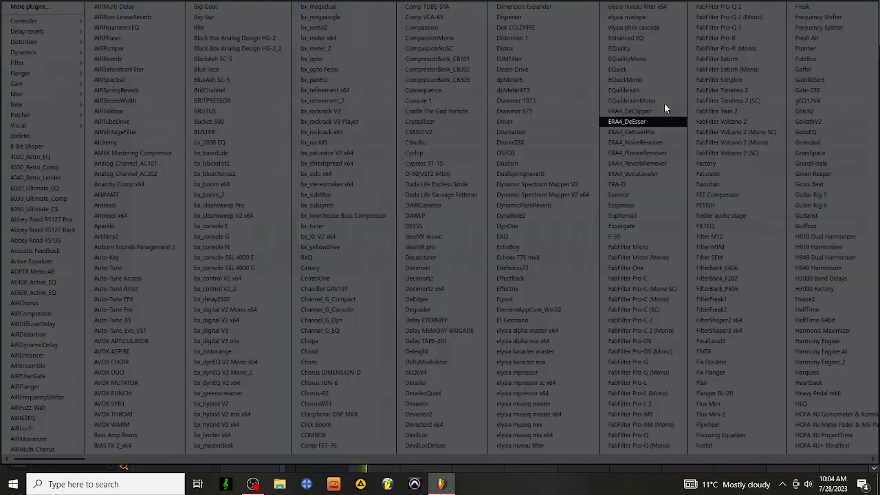
pyautogui.click(747, 29)
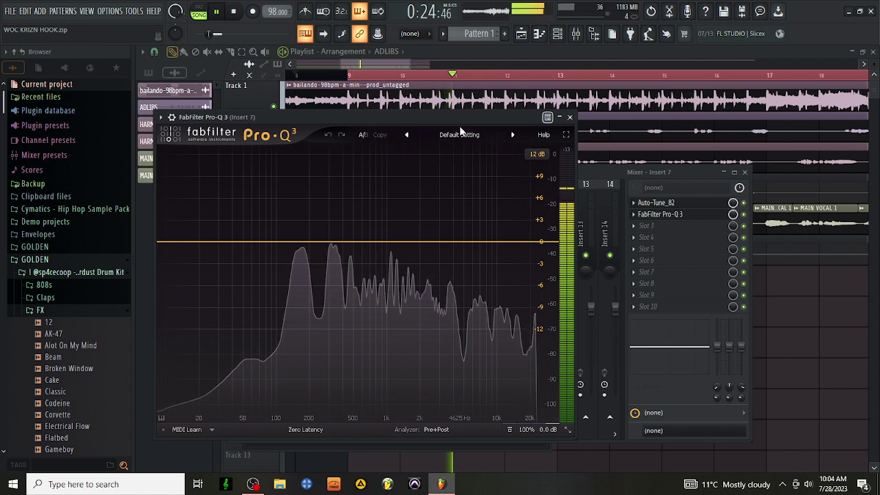
pyautogui.click(459, 134)
pyautogui.click(468, 344)
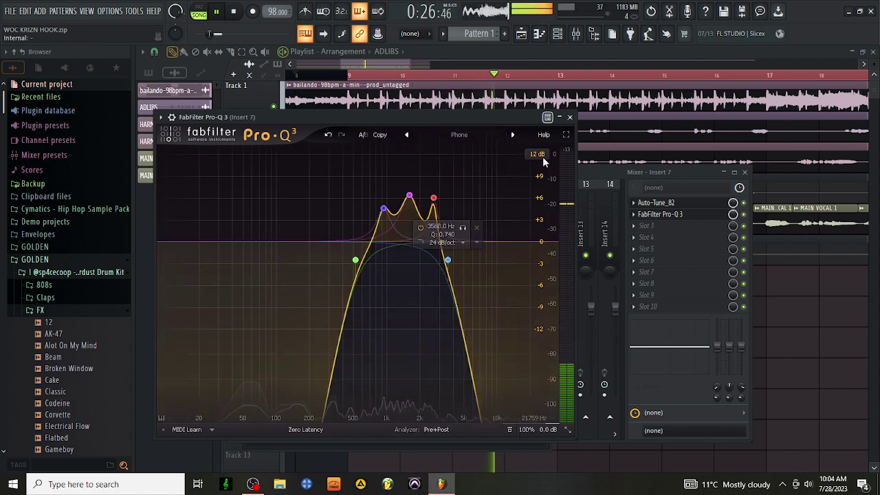
pyautogui.click(660, 214)
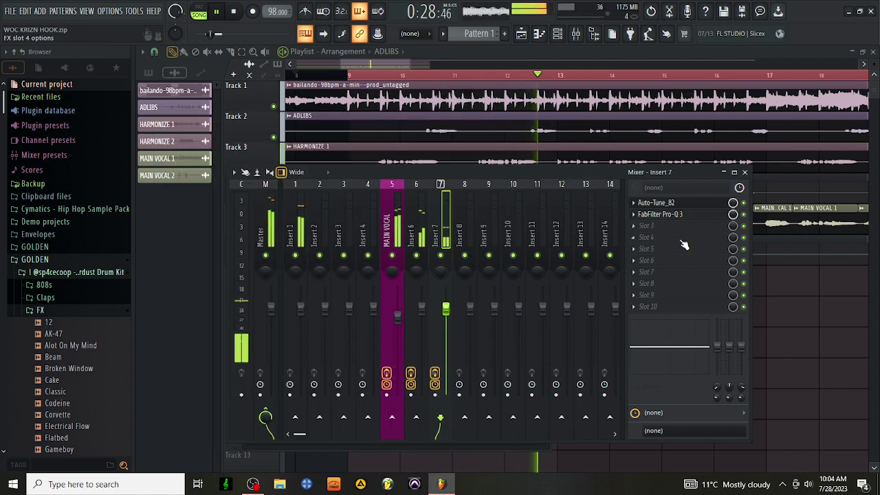
pyautogui.moveTo(717, 346); pyautogui.dragTo(718, 377)
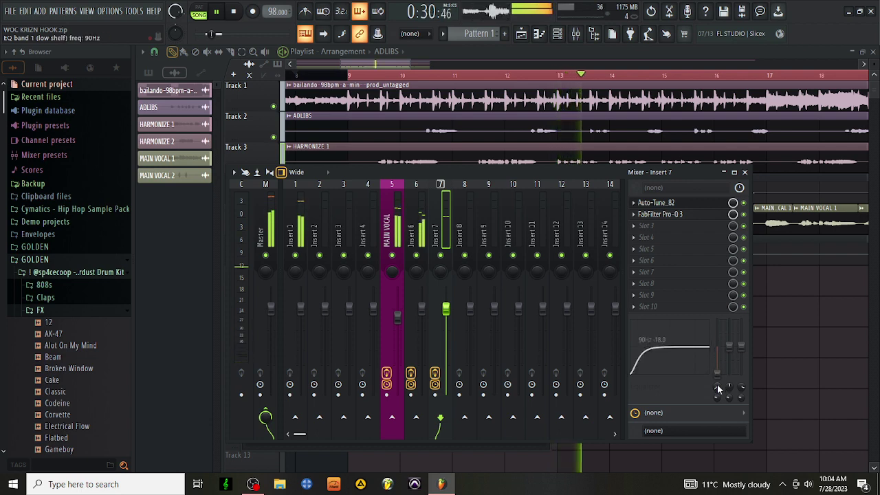
pyautogui.scroll(-5, 719, 389)
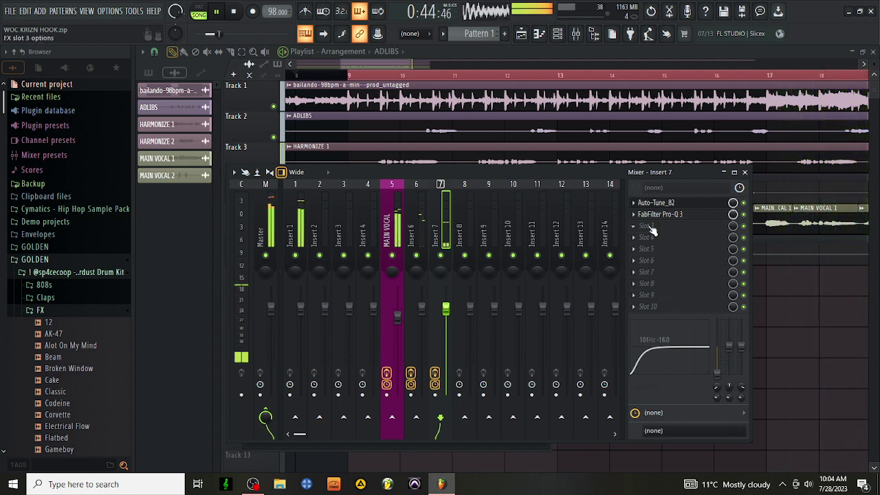
# Add PanMan in slot 3 of Insert 7 and load its One Bar Wide MIDI preset
pyautogui.click(649, 228)
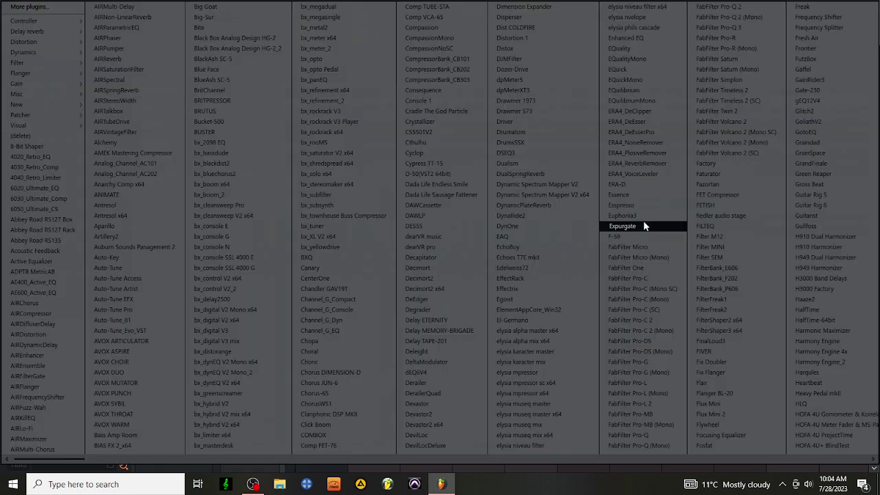
pyautogui.scroll(-3, 687, 241)
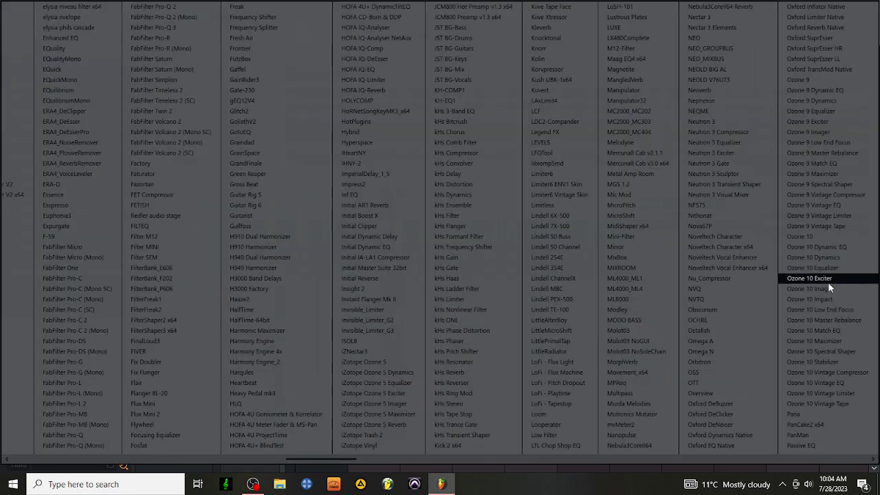
pyautogui.click(812, 434)
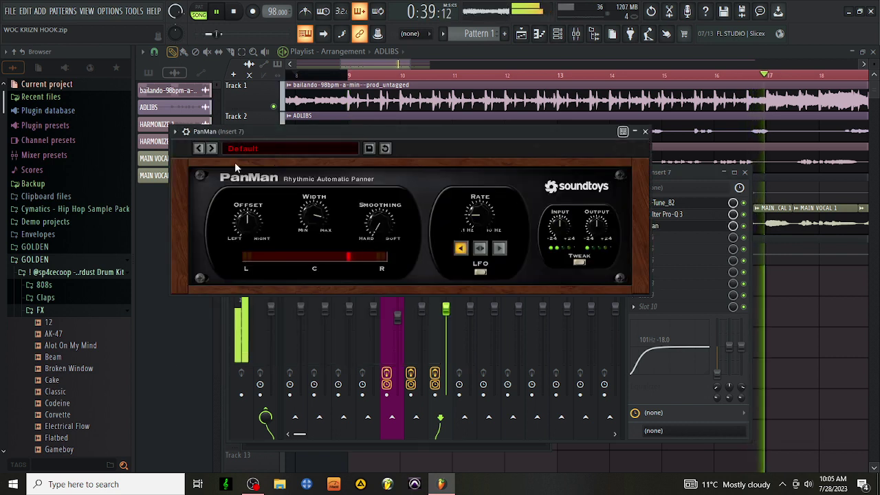
pyautogui.click(213, 149)
pyautogui.click(213, 149)
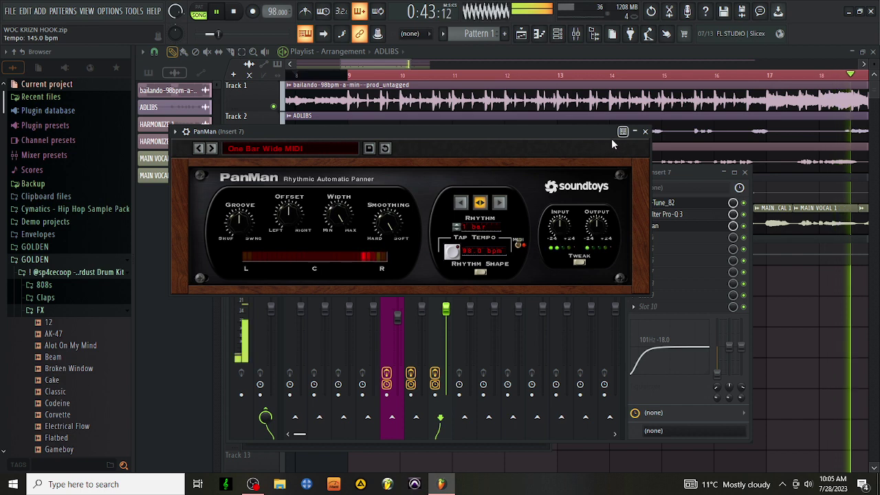
pyautogui.click(645, 132)
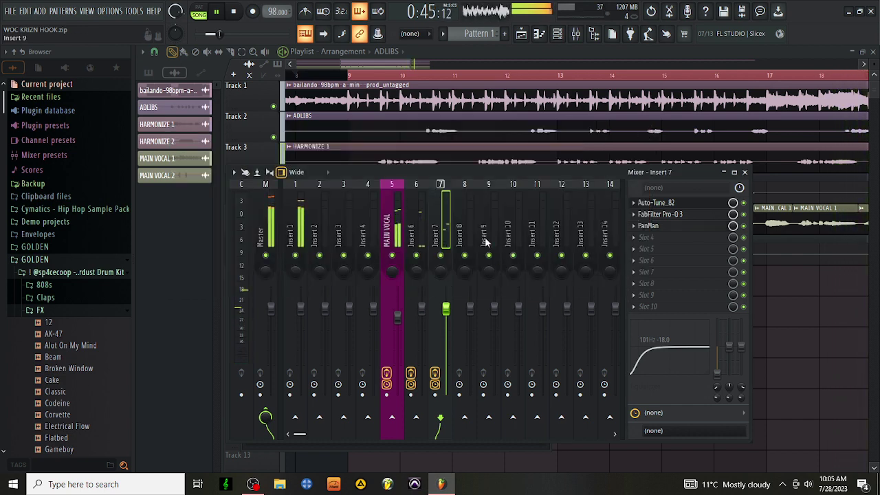
# Shift Pro-Q 3 and PanMan down one slot, and add Maag EQ4 x64 in slot 2 with its air band on and air gain raised
pyautogui.moveTo(683, 243); pyautogui.dragTo(685, 224)
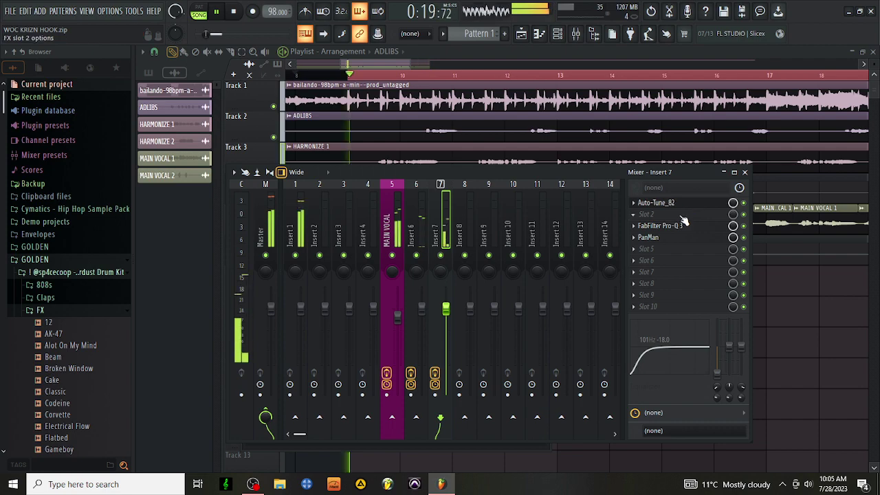
pyautogui.click(678, 214)
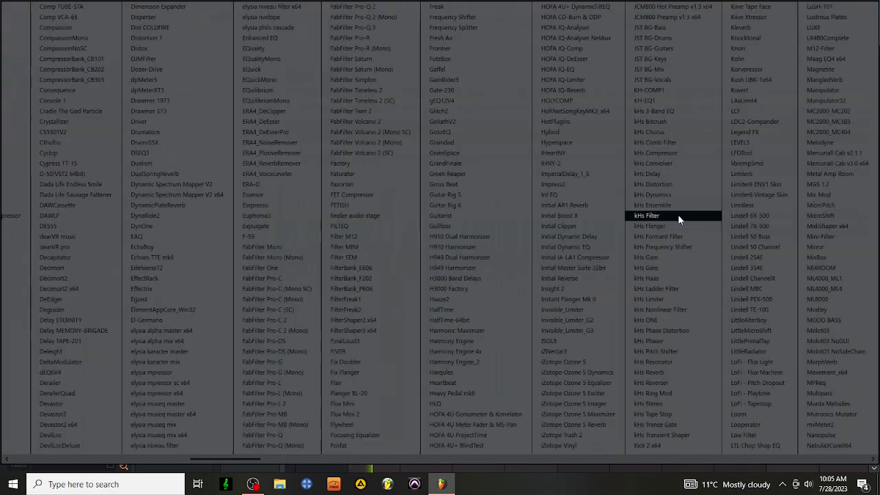
pyautogui.click(820, 60)
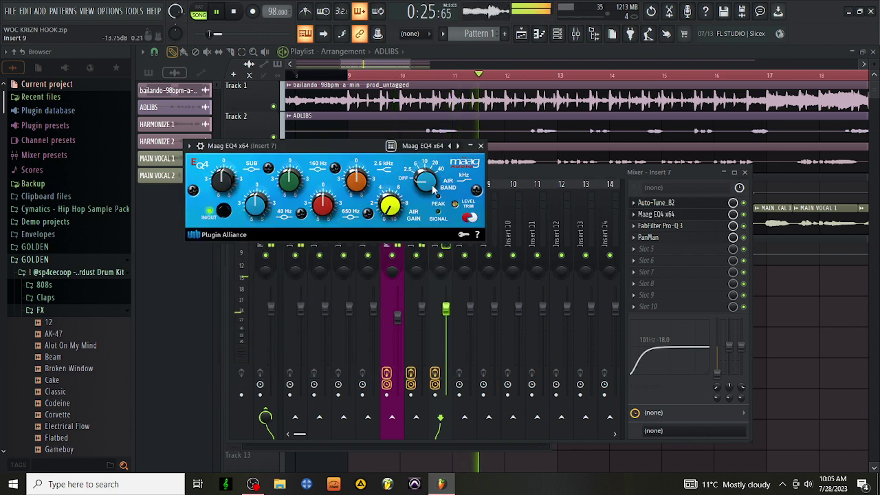
pyautogui.moveTo(433, 190); pyautogui.dragTo(432, 169)
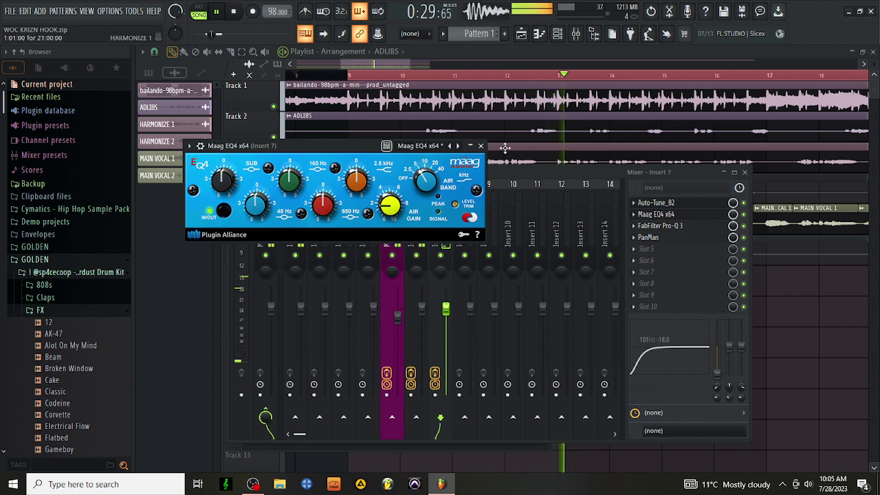
pyautogui.click(481, 146)
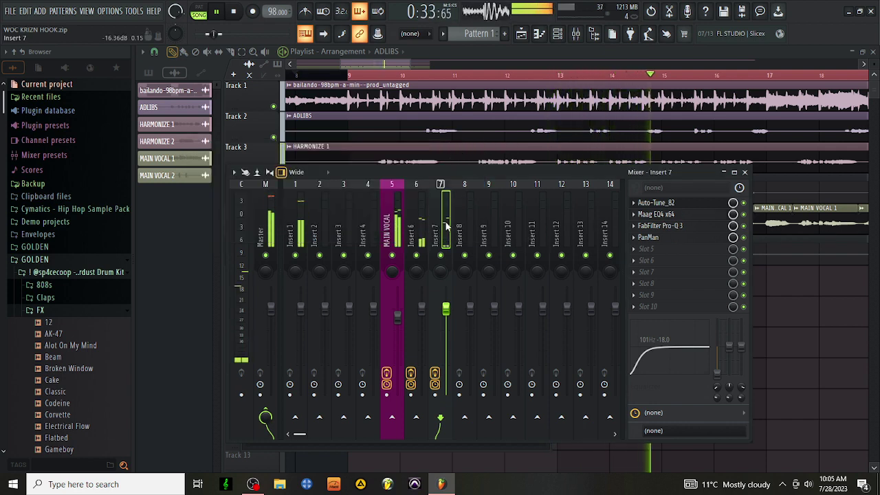
# Add Fruity Stereo Shaper in slot 5 of Insert 7, keeping its default settings
pyautogui.click(647, 248)
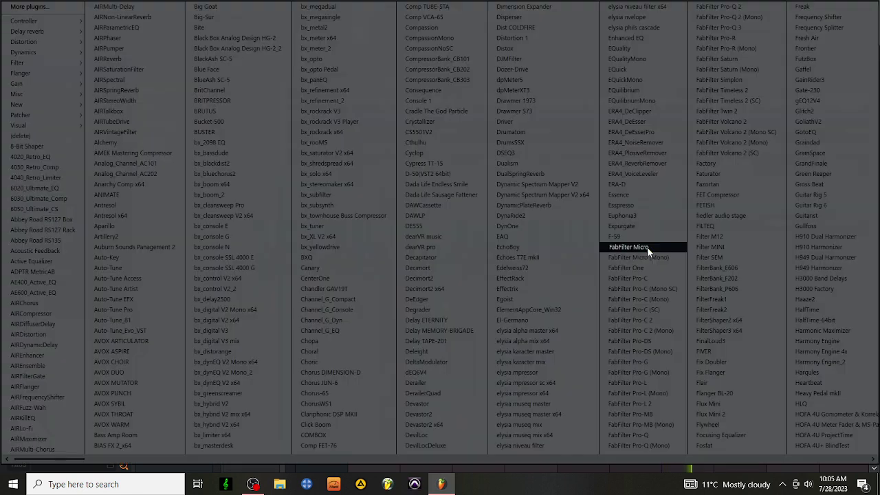
pyautogui.moveTo(47, 83)
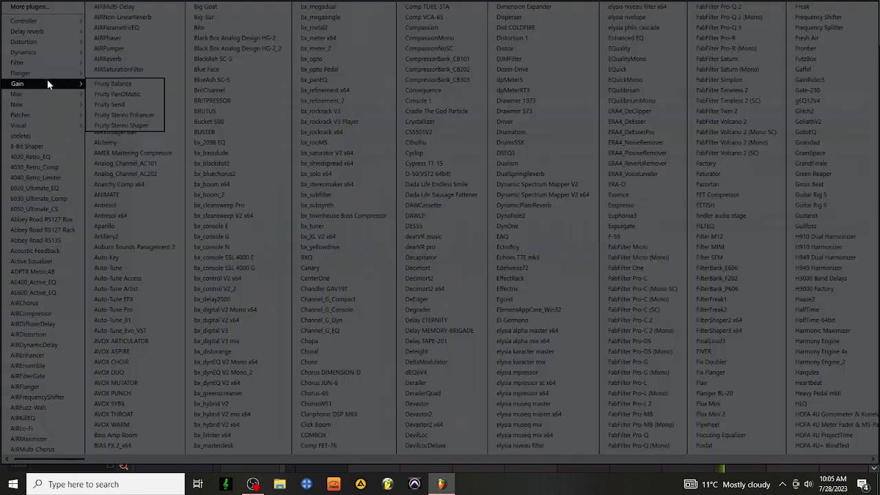
pyautogui.click(130, 124)
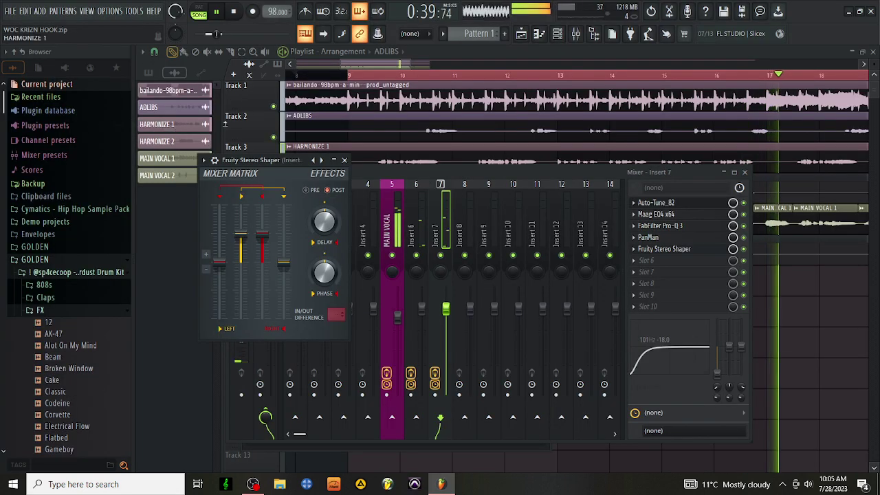
pyautogui.click(344, 160)
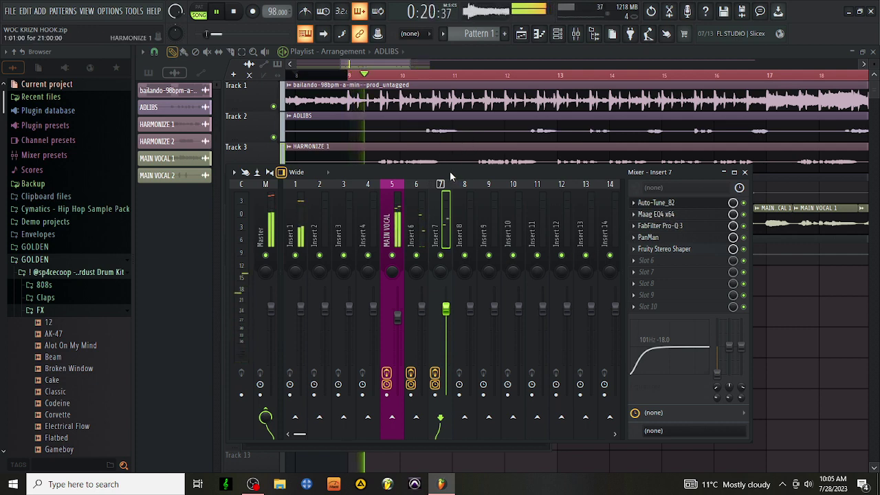
# Add Saturation Knob in slot 6 of Insert 7 with saturation at 1.0, and set the insert's low shelf frequency to 60 Hz
pyautogui.click(663, 264)
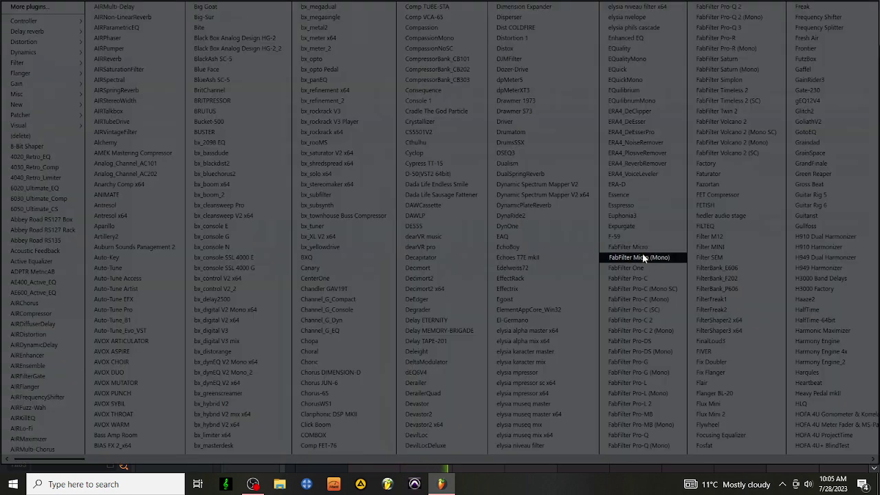
pyautogui.scroll(-5, 841, 366)
pyautogui.click(845, 352)
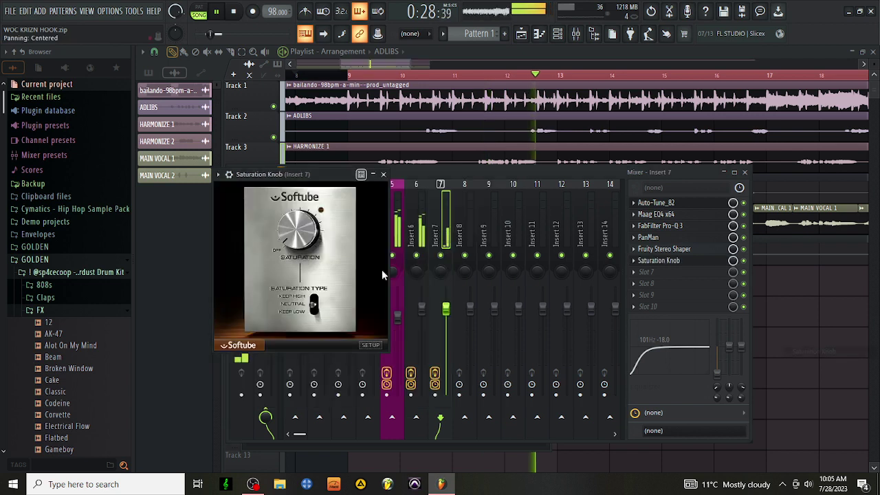
pyautogui.moveTo(299, 231); pyautogui.dragTo(290, 233)
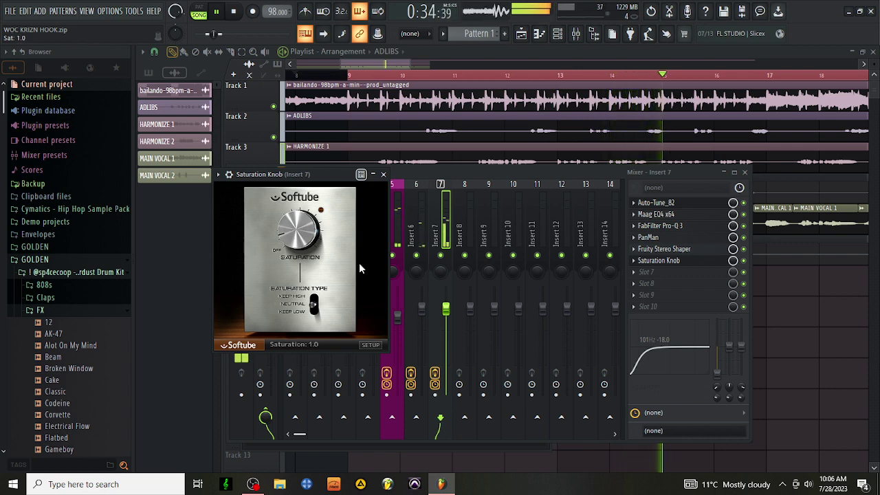
pyautogui.click(659, 260)
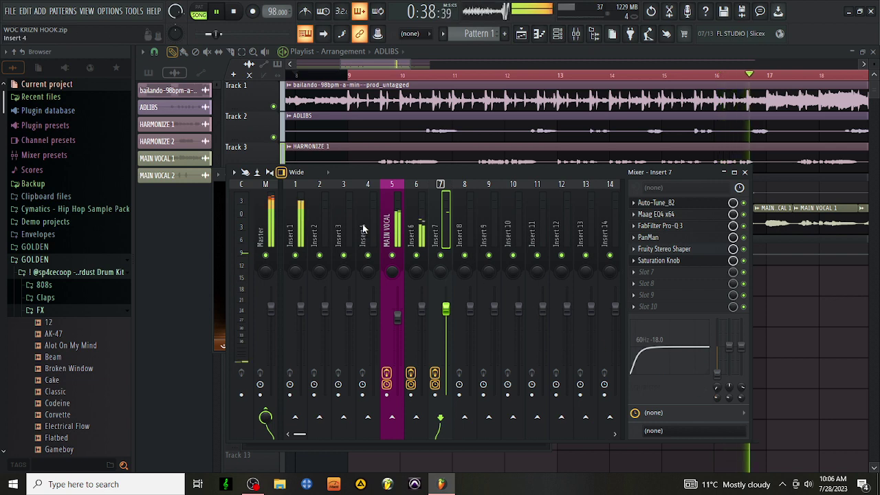
# Load the GABILA TRACKING REVERB mixer state into Insert 4
pyautogui.click(391, 65)
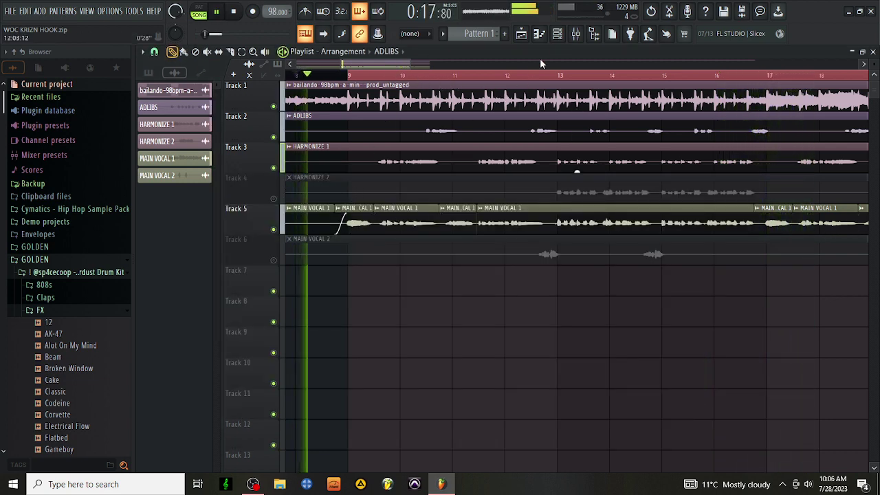
pyautogui.press('F9')
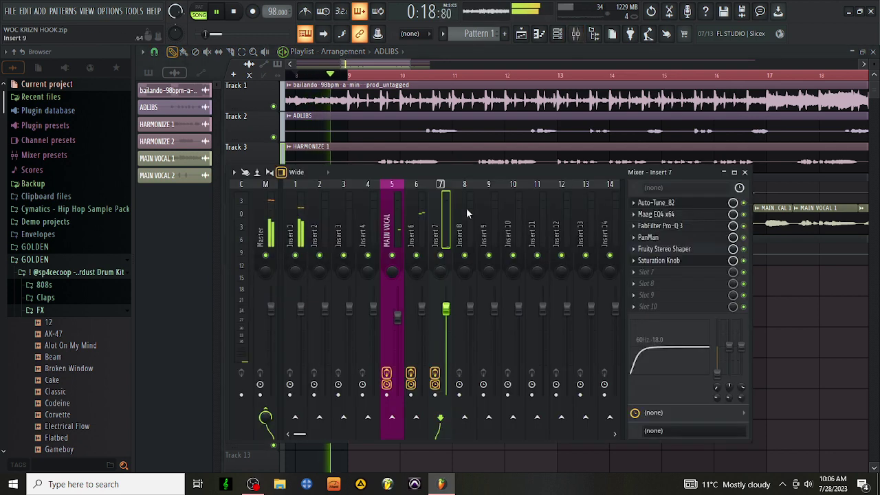
pyautogui.click(390, 208)
pyautogui.click(374, 220)
pyautogui.rightClick(374, 220)
pyautogui.moveTo(386, 211)
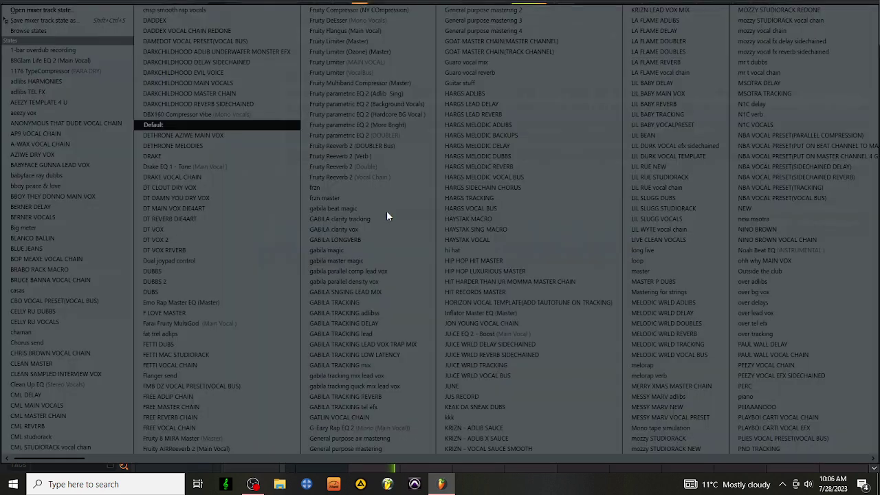
pyautogui.click(375, 396)
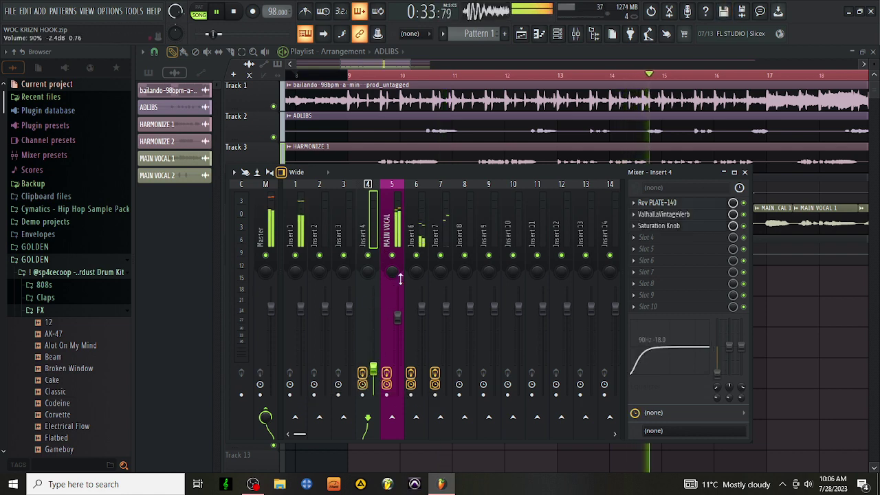
# Route MAIN VOCAL to Insert 4 and lower Insert 4's volume to about 20%
pyautogui.click(401, 221)
pyautogui.click(369, 417)
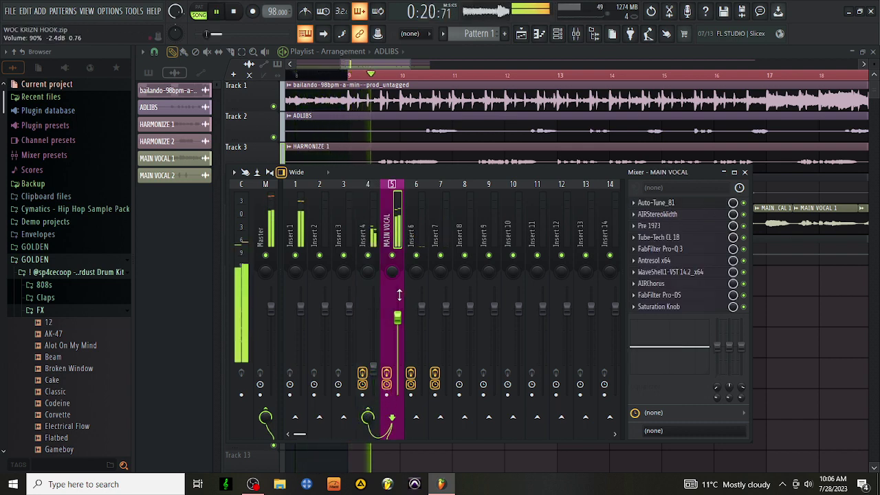
pyautogui.moveTo(372, 384)
pyautogui.mouseDown()
pyautogui.moveTo(372, 393)
pyautogui.moveTo(385, 377)
pyautogui.mouseUp()
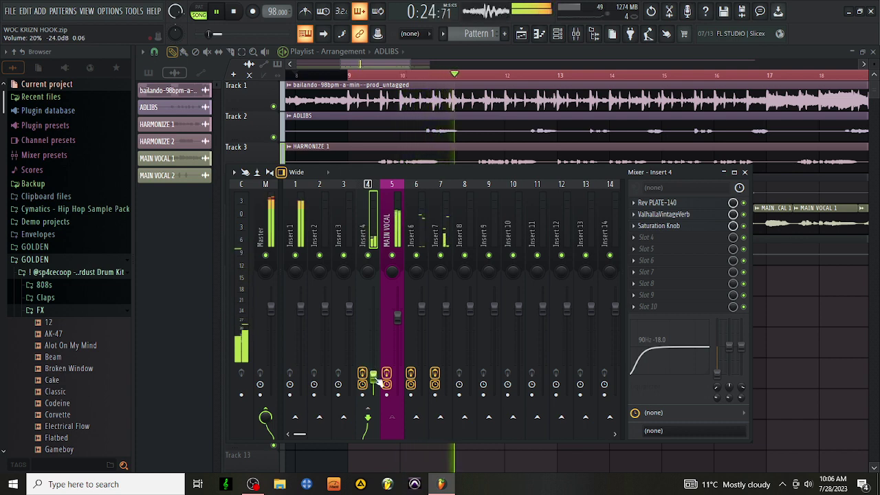
# Set Insert 4's ValhallaVintageVerb predelay to 0.00 ms and its mode to Room, and check Rev PLATE-140
pyautogui.click(685, 216)
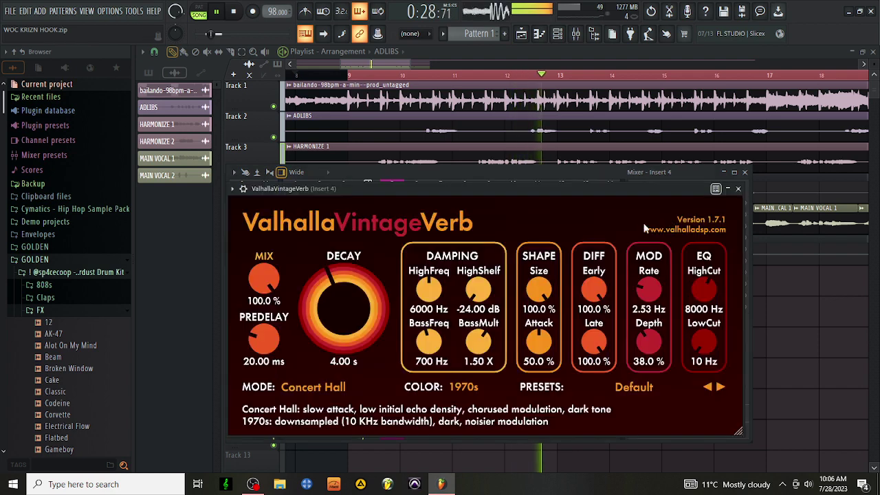
pyautogui.moveTo(289, 349); pyautogui.dragTo(274, 361)
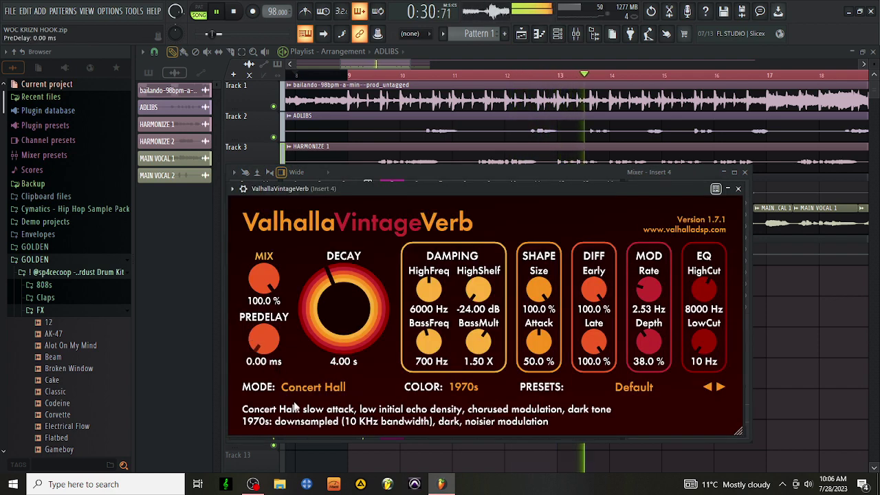
pyautogui.click(336, 389)
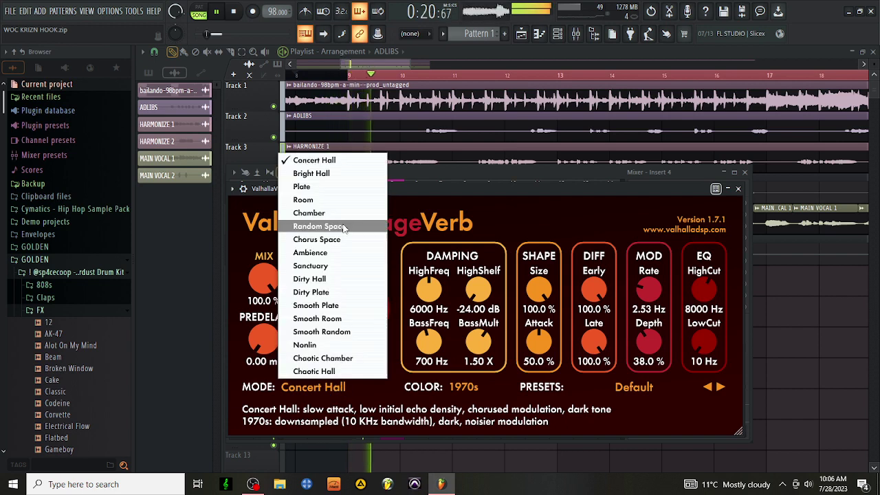
pyautogui.click(351, 197)
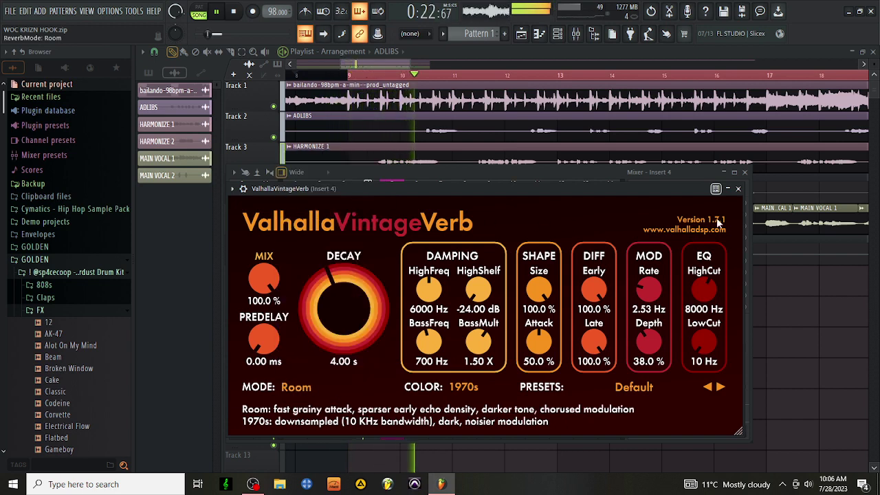
pyautogui.press('Escape')
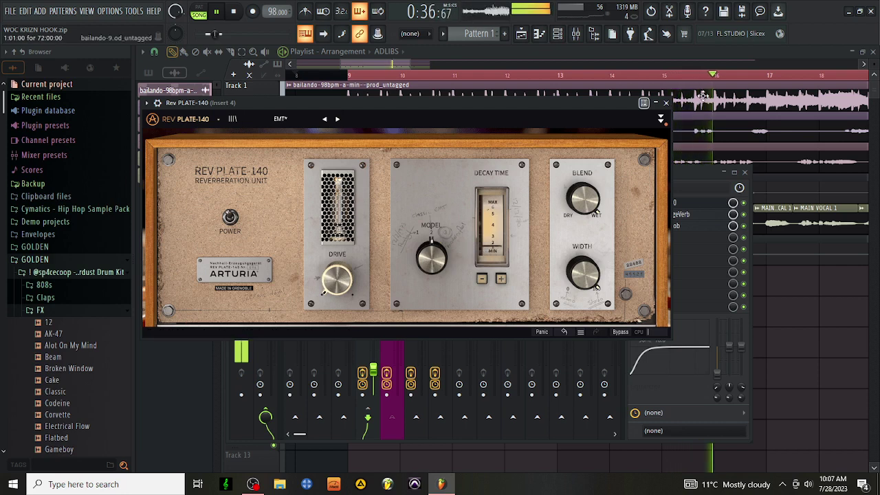
pyautogui.click(666, 103)
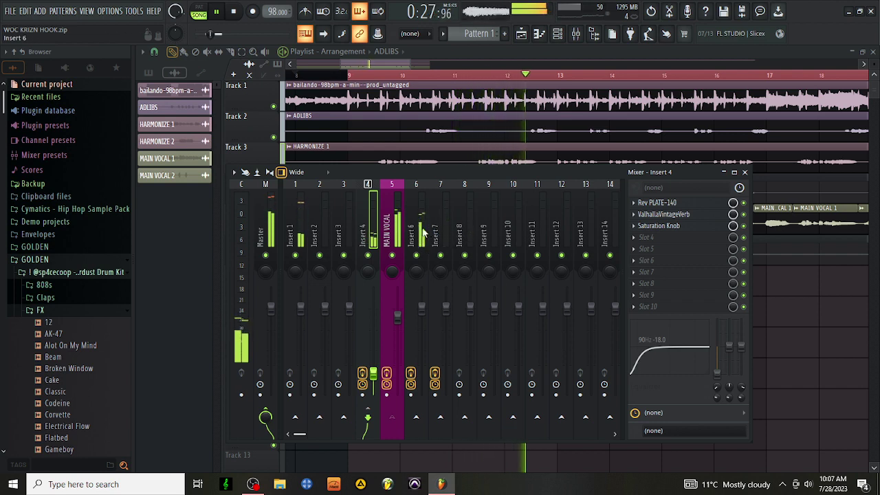
# Rename mixer Insert 4 as verb
pyautogui.rightClick(369, 206)
pyautogui.click(415, 157)
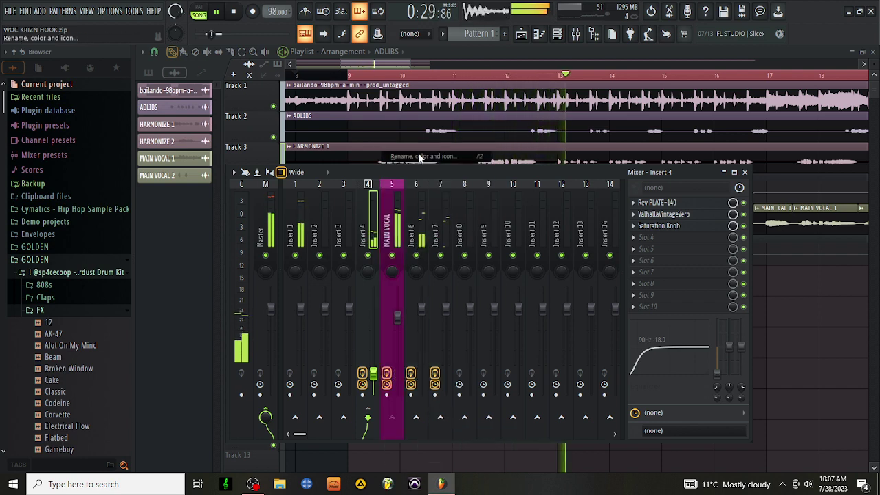
pyautogui.write('verb')
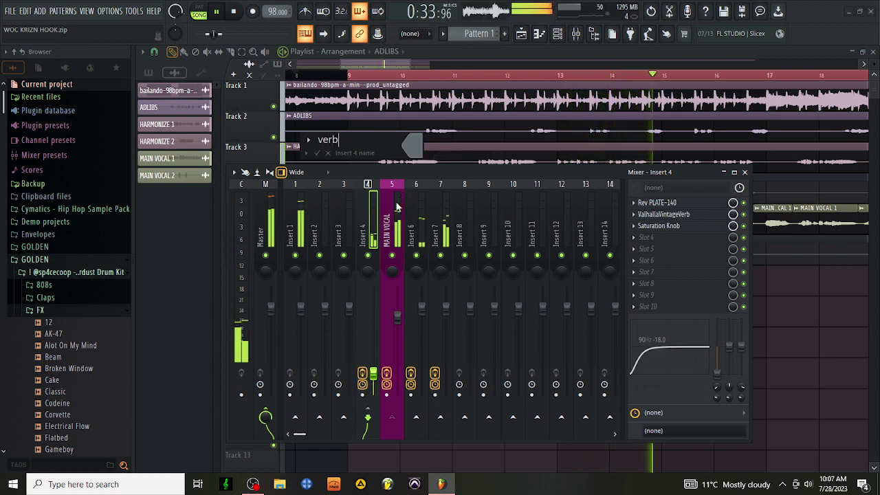
pyautogui.press('Return')
# Load the GABILA LONGVERB mixer state into Insert 8
pyautogui.click(471, 206)
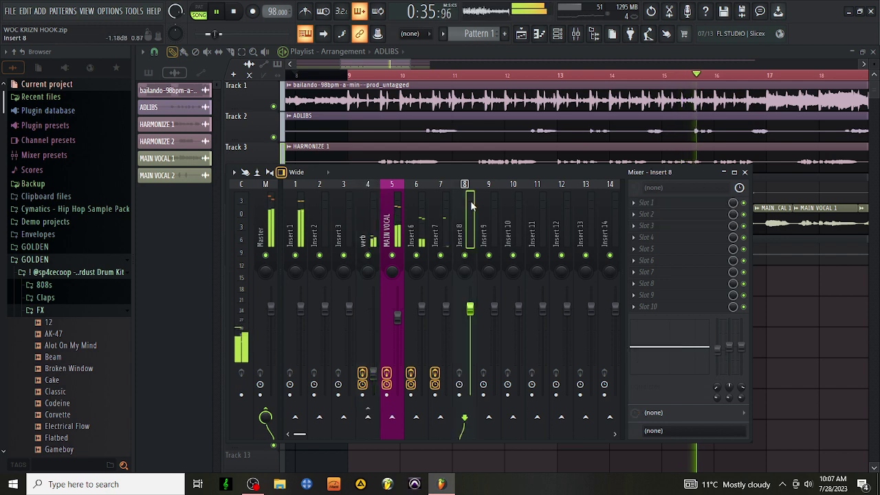
pyautogui.rightClick(472, 204)
pyautogui.click(490, 212)
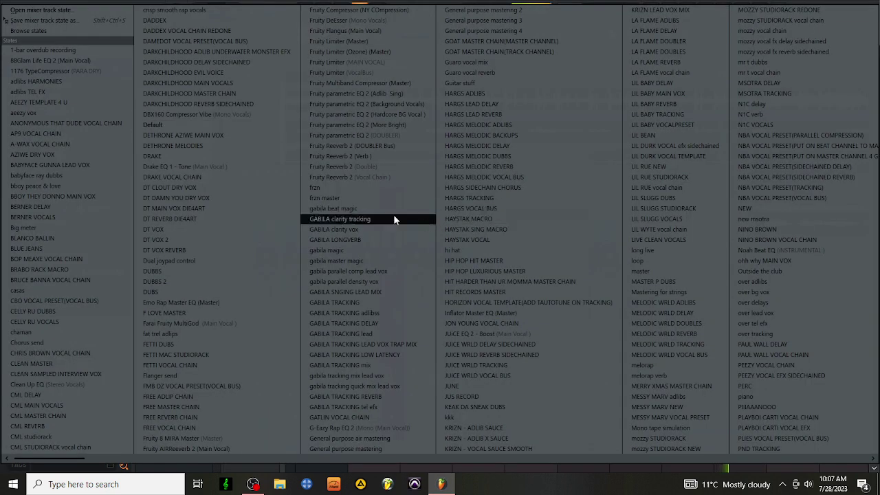
pyautogui.click(358, 239)
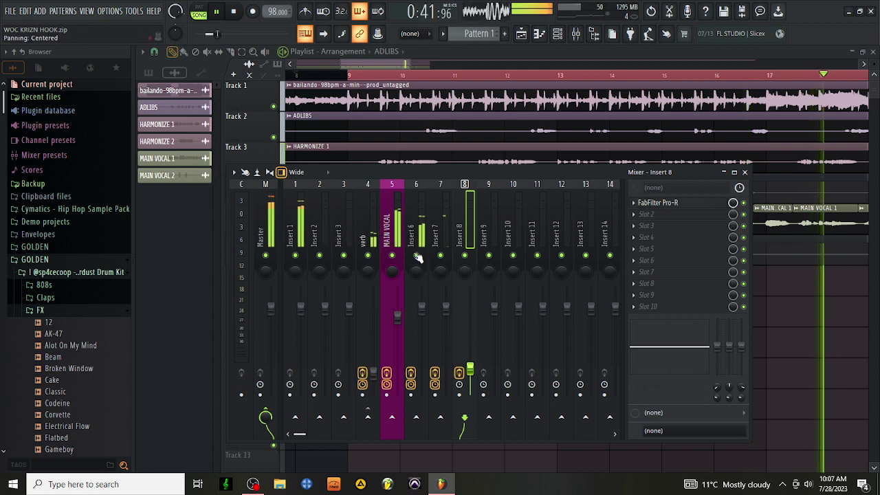
# Route MAIN VOCAL to Insert 8 as a send
pyautogui.click(393, 268)
pyautogui.click(465, 417)
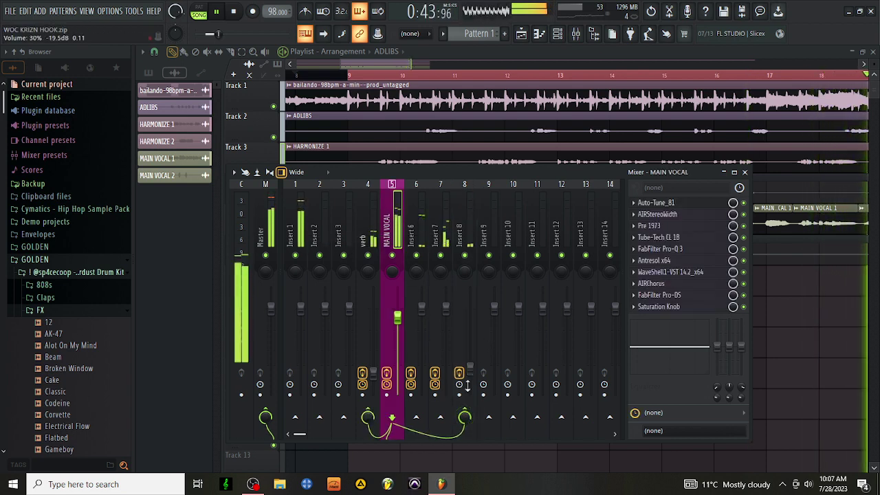
pyautogui.click(474, 381)
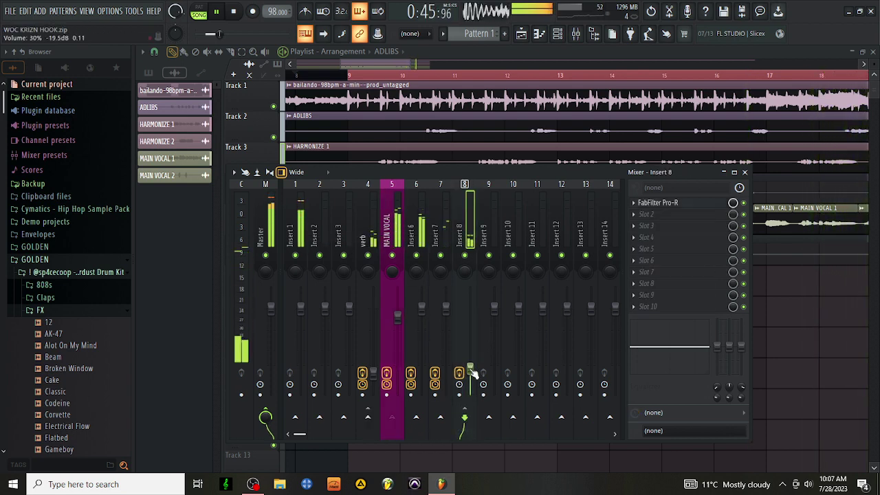
pyautogui.click(490, 241)
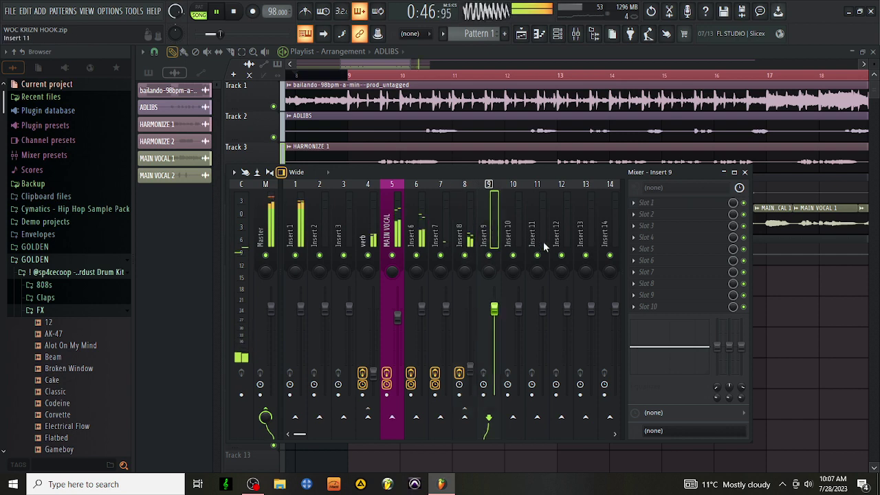
# Cut Insert 8's low shelf to -18.0 at 10 Hz, and lower the brightness of its FabFilter Pro-R to 37%
pyautogui.click(472, 240)
pyautogui.moveTo(718, 346); pyautogui.dragTo(717, 406)
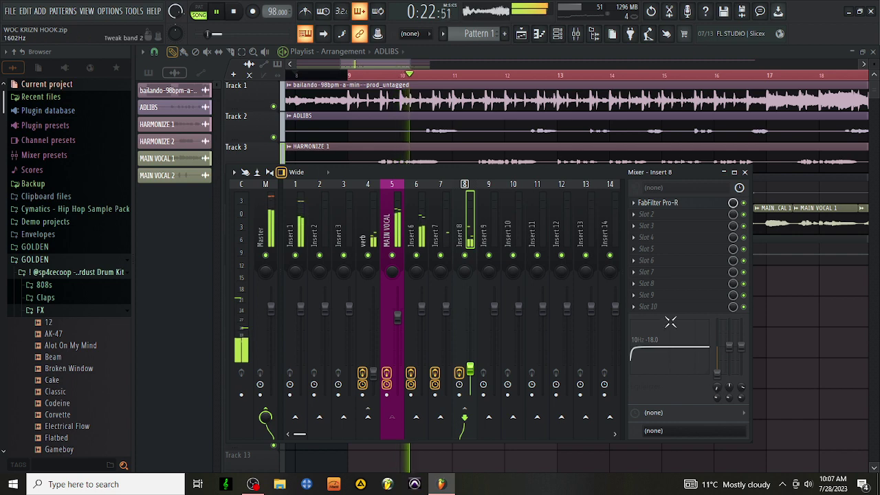
pyautogui.click(671, 204)
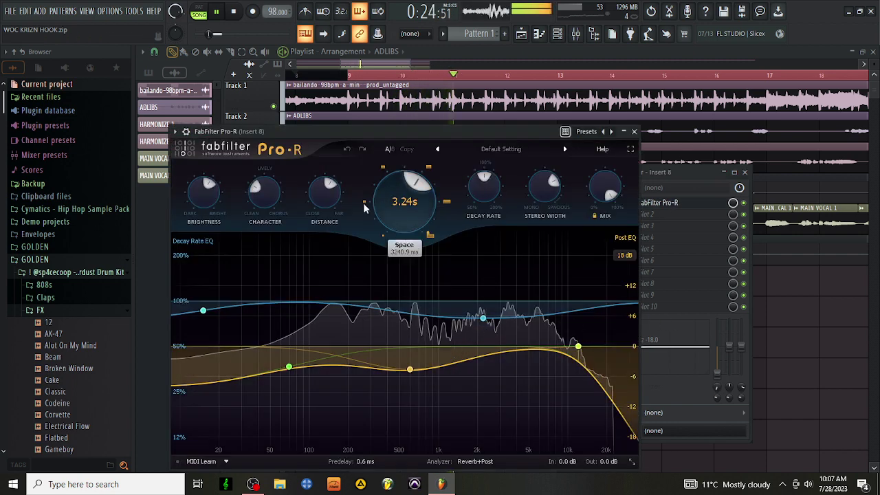
pyautogui.moveTo(209, 204); pyautogui.dragTo(212, 231)
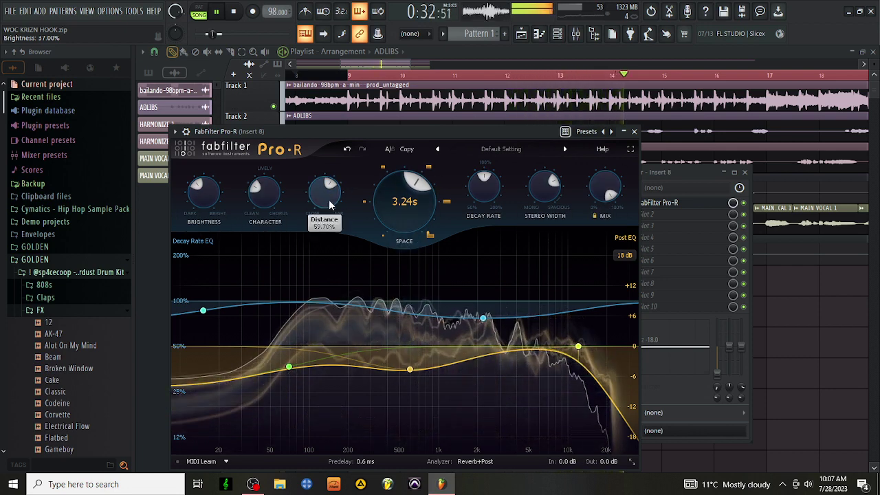
pyautogui.click(635, 131)
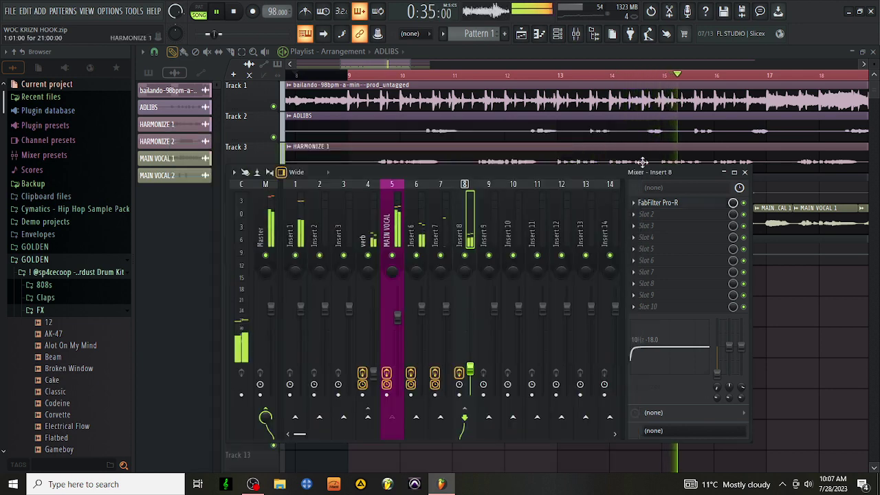
pyautogui.click(488, 234)
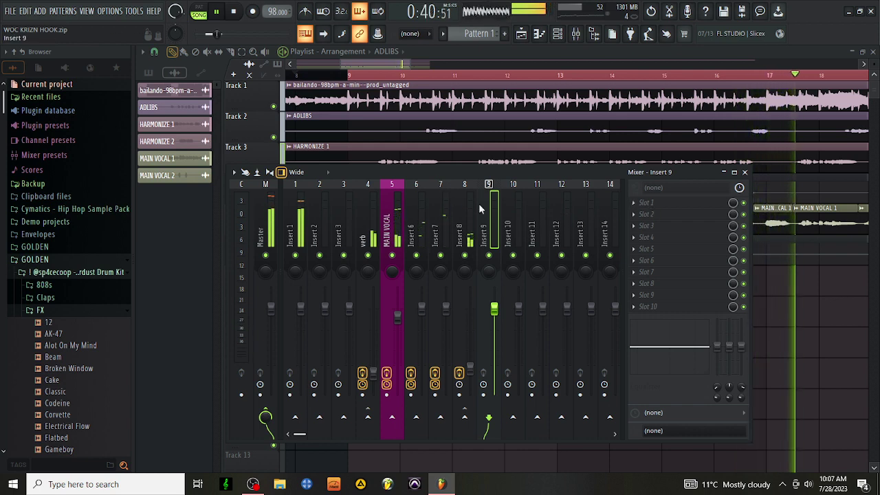
# Set MAIN VOCAL's Saturation Knob to 0.8, and cut the insert's low shelf to -18.0 at 40 Hz
pyautogui.click(387, 215)
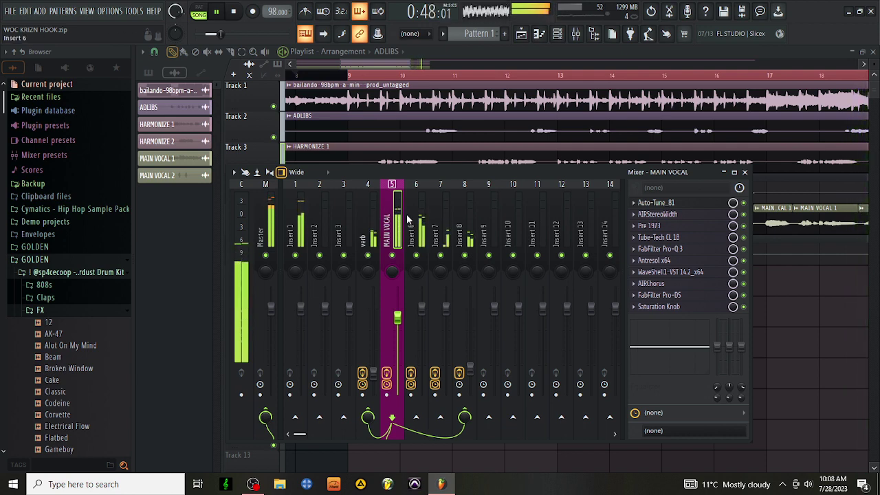
pyautogui.click(662, 306)
pyautogui.moveTo(268, 203); pyautogui.dragTo(350, 162)
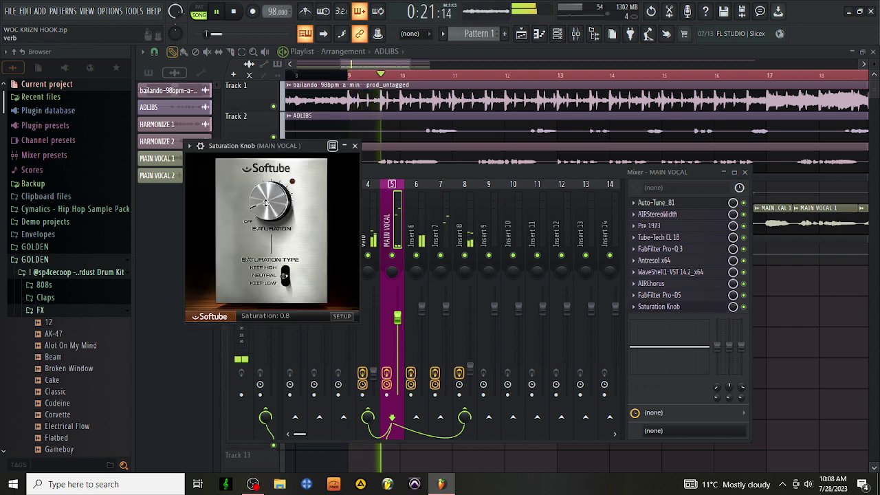
pyautogui.click(355, 146)
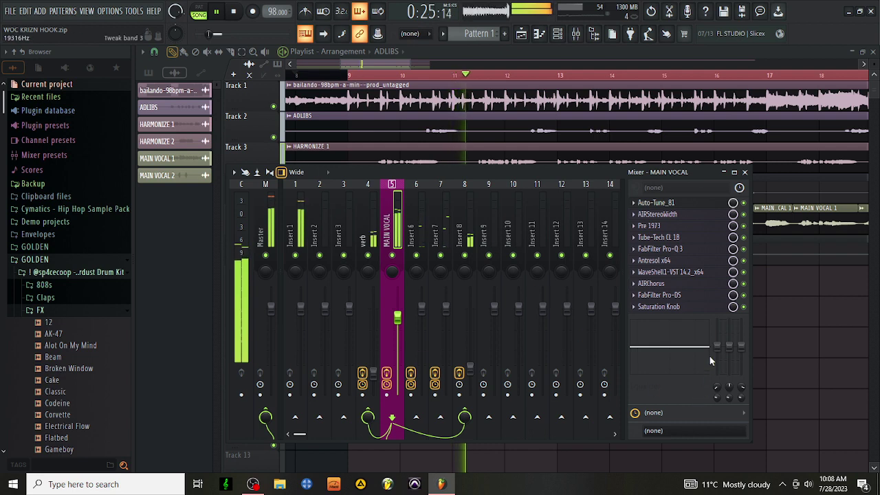
pyautogui.moveTo(716, 346); pyautogui.dragTo(717, 391)
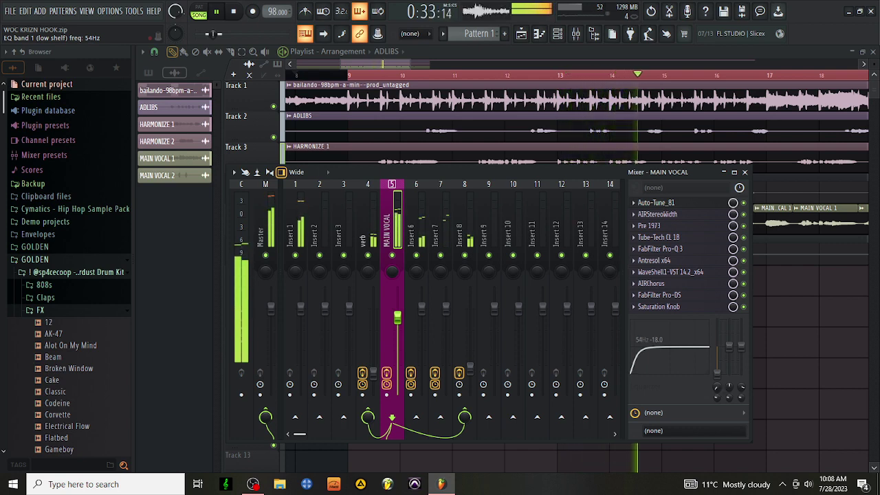
pyautogui.moveTo(715, 392); pyautogui.dragTo(717, 396)
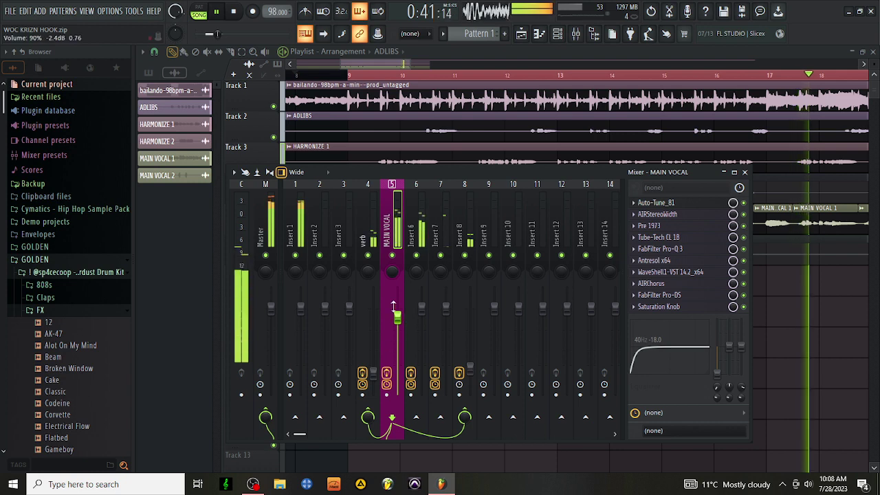
# Load the GABILA TRACKING DELAY mixer state into Insert 3
pyautogui.click(494, 232)
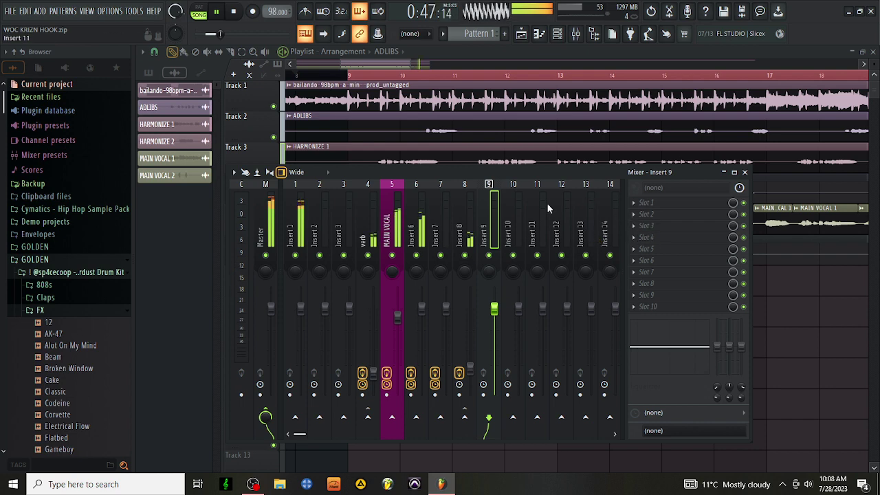
pyautogui.rightClick(353, 229)
pyautogui.click(411, 215)
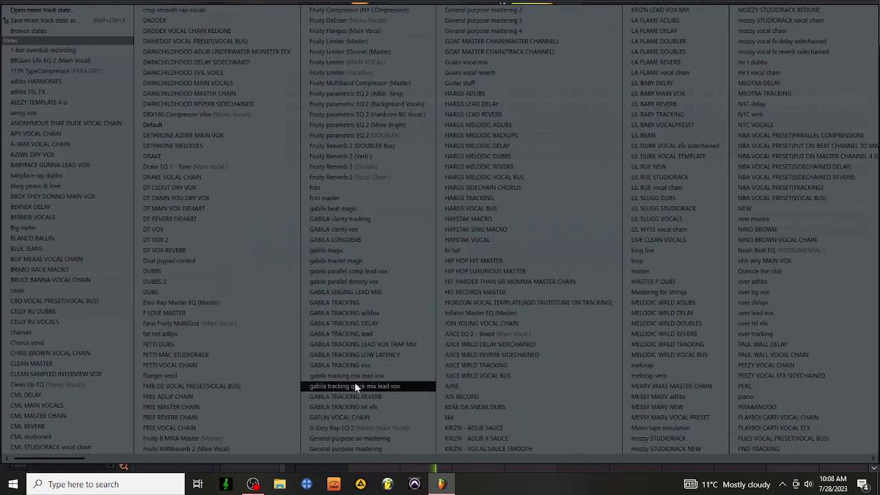
pyautogui.click(386, 321)
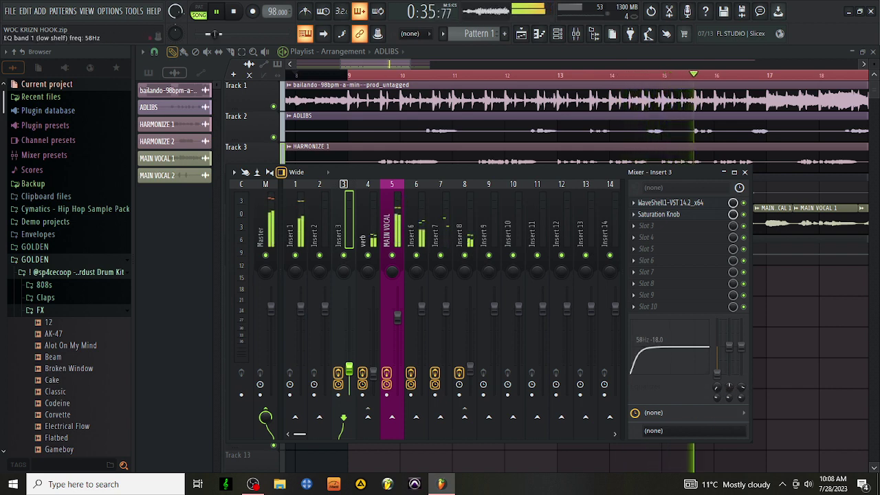
# Set Insert 3's low shelf frequency to 90 Hz and route MAIN VOCAL to Insert 3
pyautogui.moveTo(721, 390); pyautogui.dragTo(721, 371)
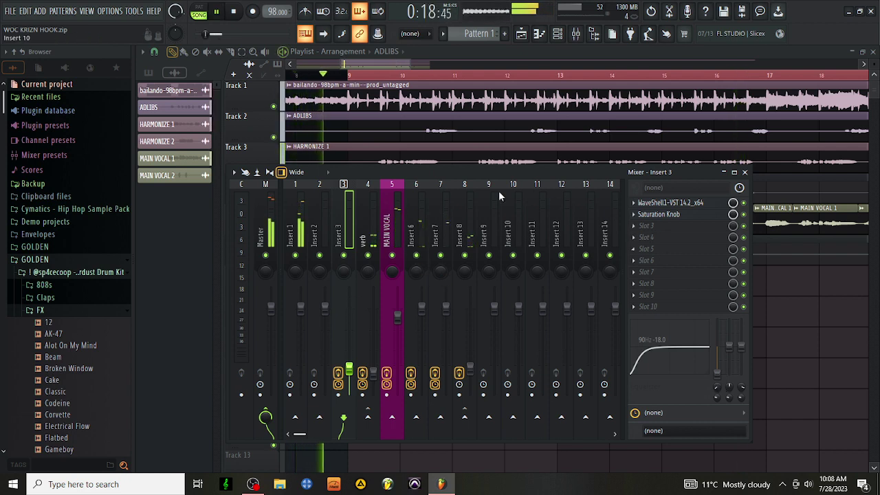
pyautogui.click(393, 219)
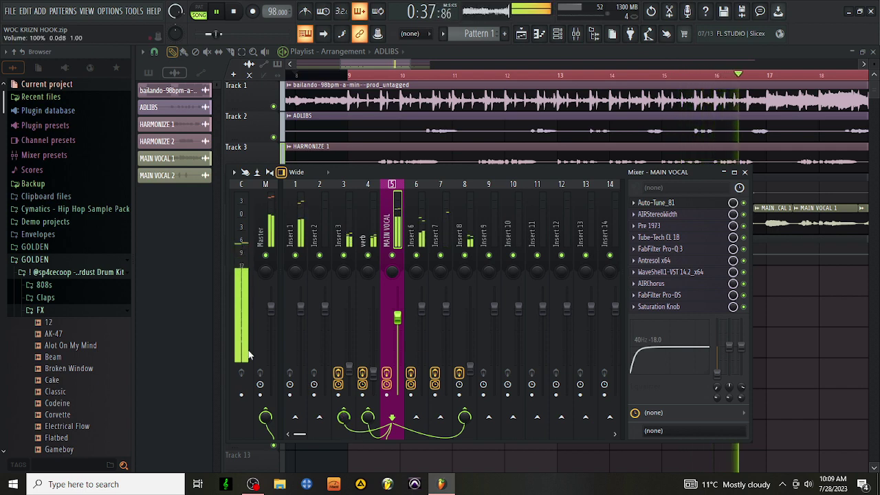
# In Insert 3's StudioRack, set the H-Delay's delay time to 1/16 and turn on its LoFi option, auditioning the section
pyautogui.click(338, 204)
pyautogui.click(670, 203)
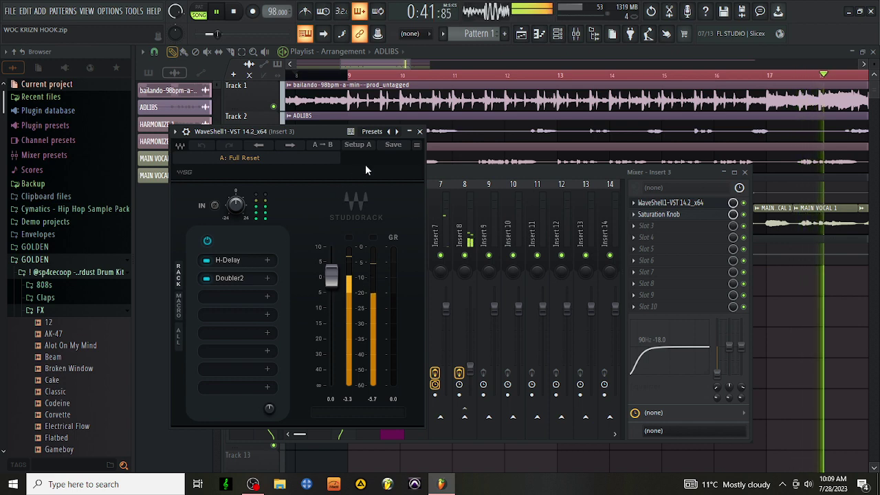
pyautogui.click(421, 131)
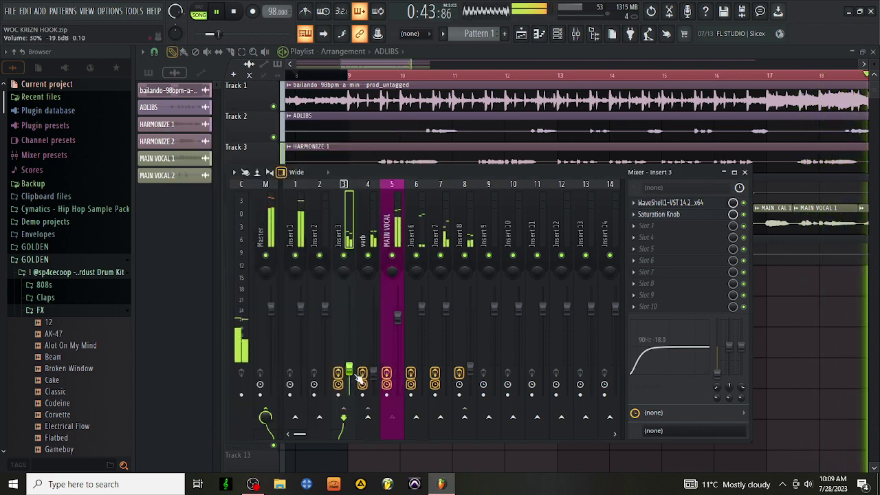
pyautogui.click(669, 203)
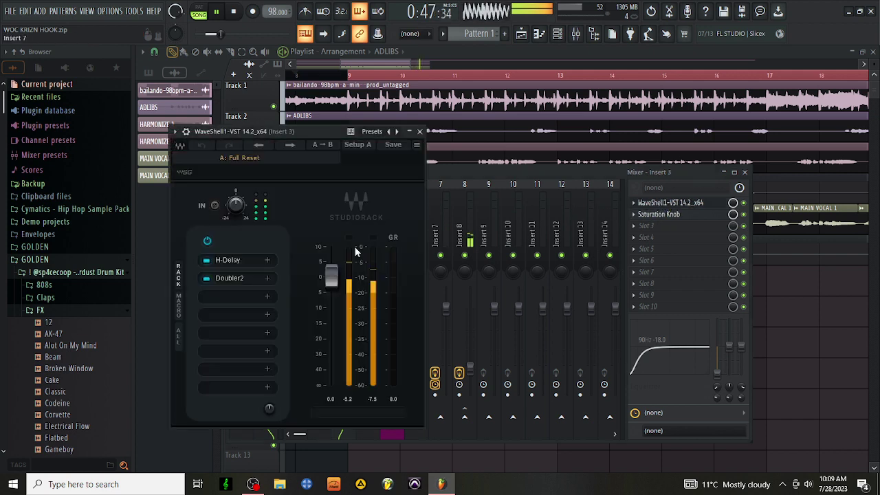
pyautogui.click(242, 259)
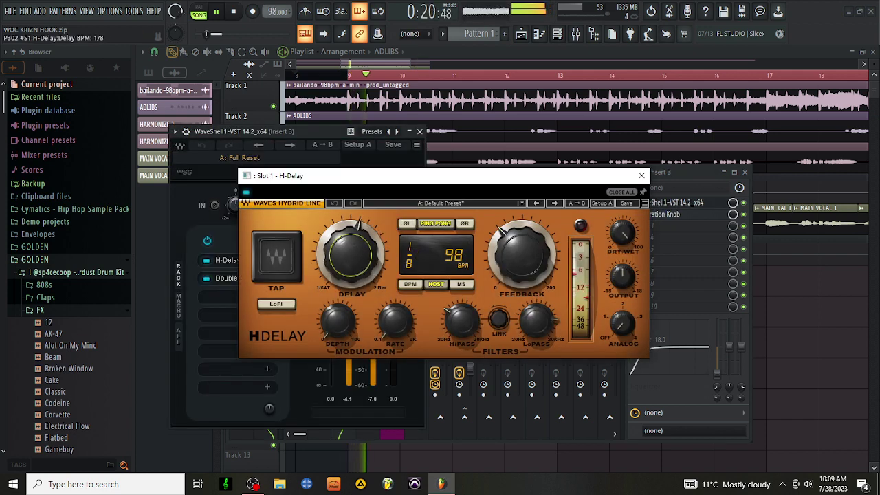
pyautogui.press('space')
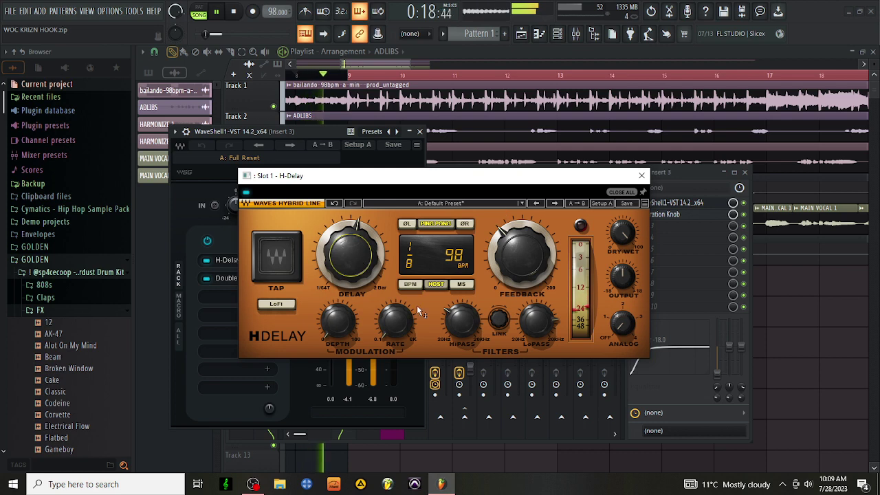
pyautogui.moveTo(417, 305)
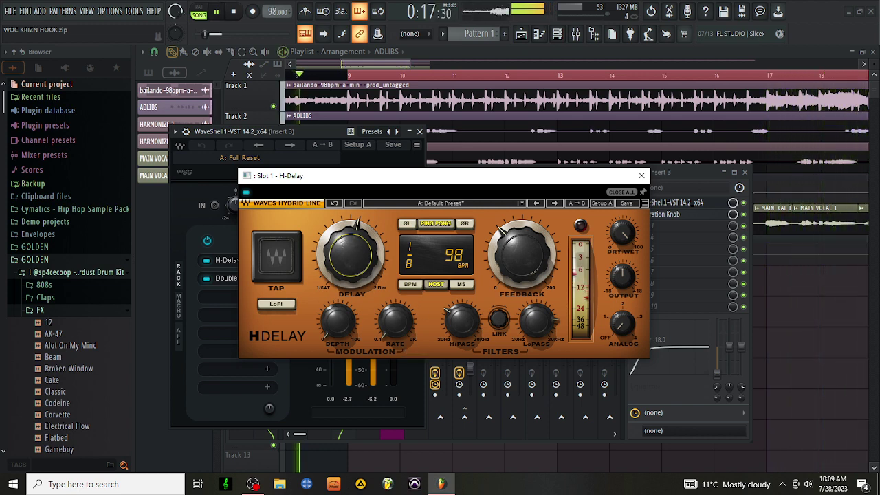
pyautogui.moveTo(352, 247)
pyautogui.mouseDown()
pyautogui.moveTo(352, 261)
pyautogui.moveTo(352, 247)
pyautogui.mouseUp()
pyautogui.press('space')
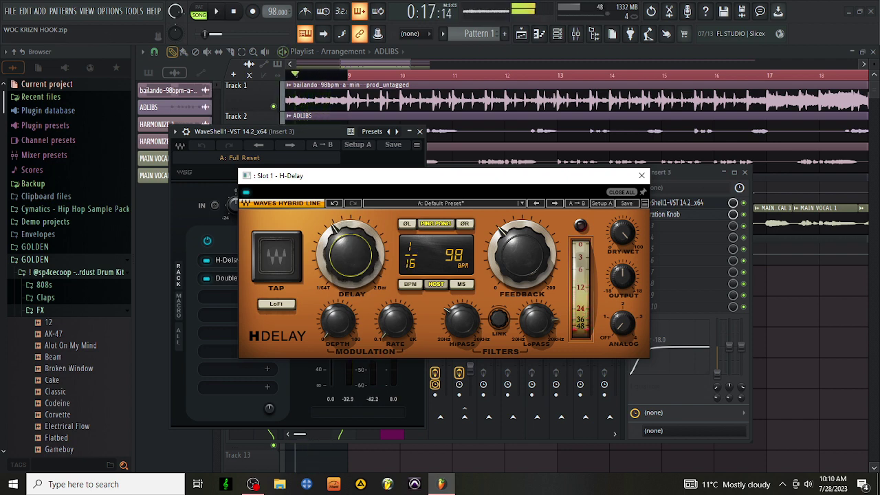
pyautogui.press('space')
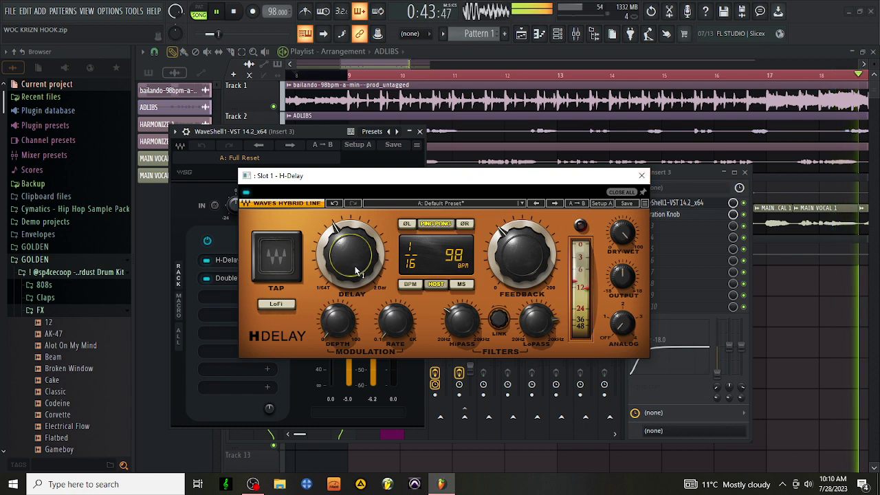
pyautogui.click(277, 305)
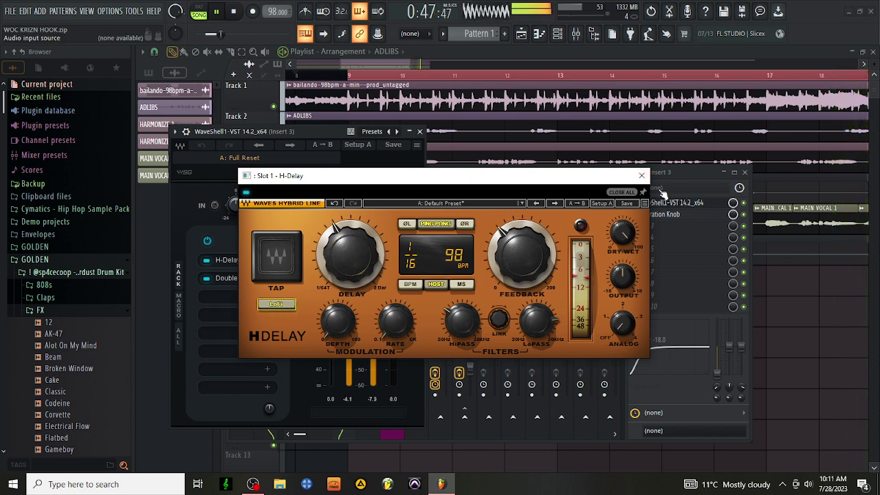
pyautogui.click(642, 177)
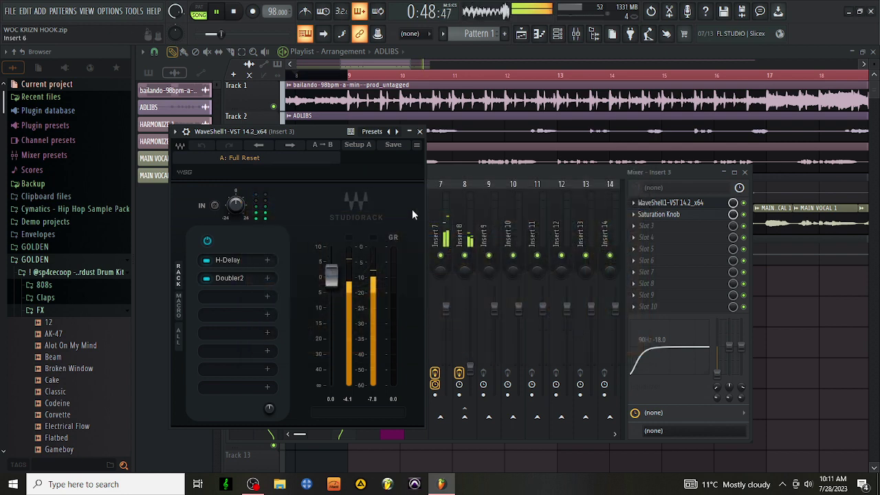
pyautogui.click(420, 131)
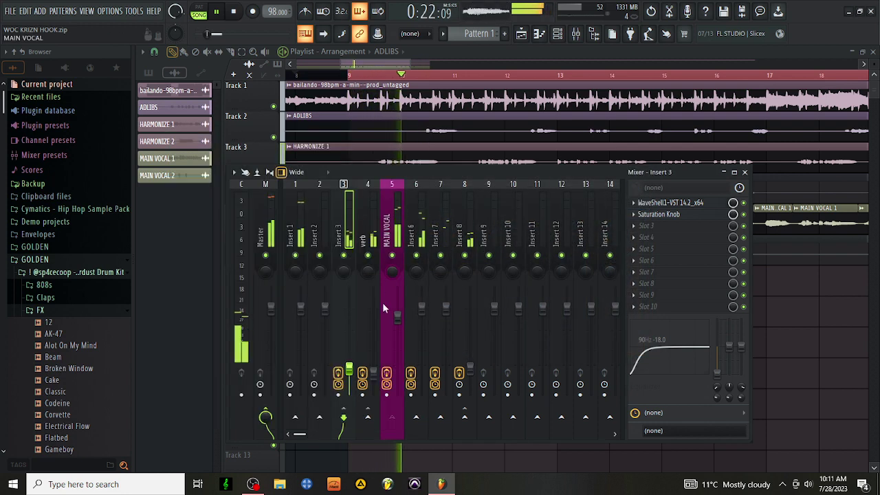
# Lower Insert 3's volume slightly, and set its H-Delay delay time to 1/8 while playing the section
pyautogui.moveTo(350, 374); pyautogui.dragTo(349, 382)
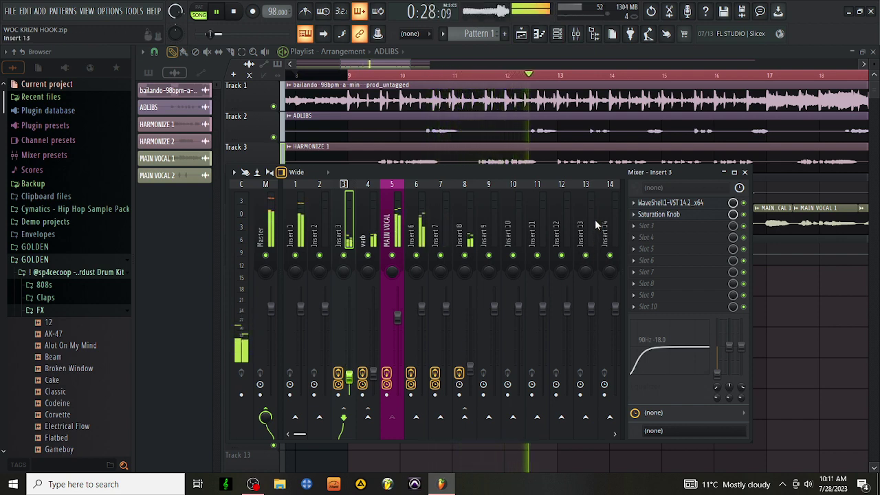
pyautogui.click(693, 205)
pyautogui.click(228, 260)
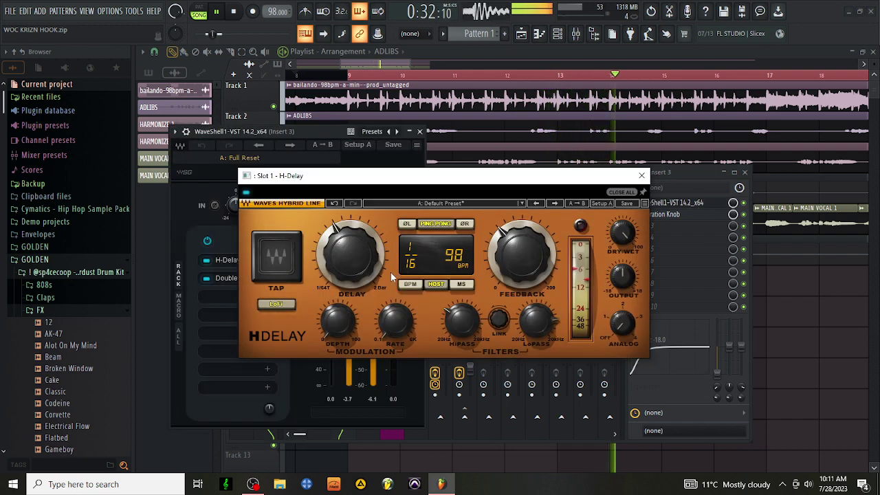
pyautogui.moveTo(356, 262); pyautogui.dragTo(356, 249)
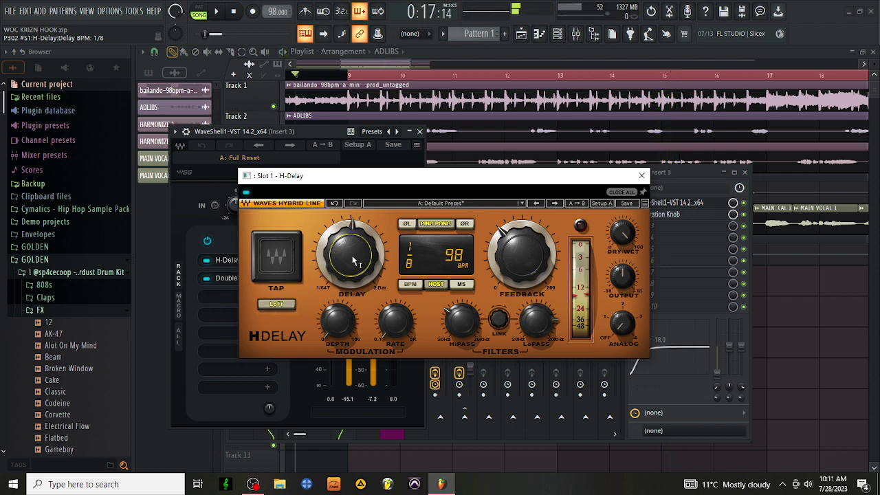
pyautogui.press('space')
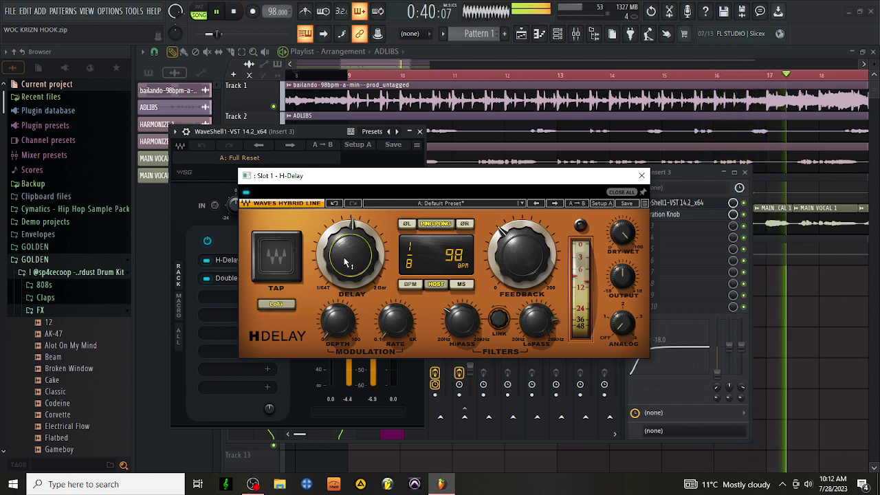
pyautogui.click(641, 175)
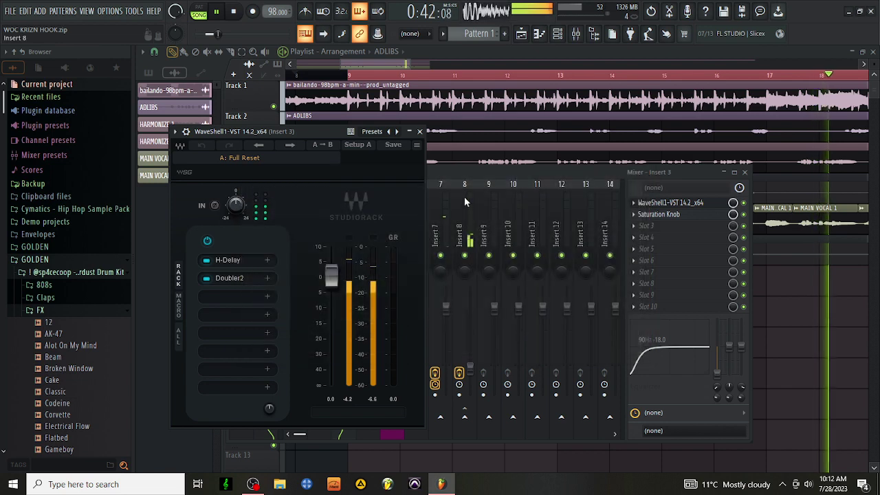
pyautogui.click(420, 131)
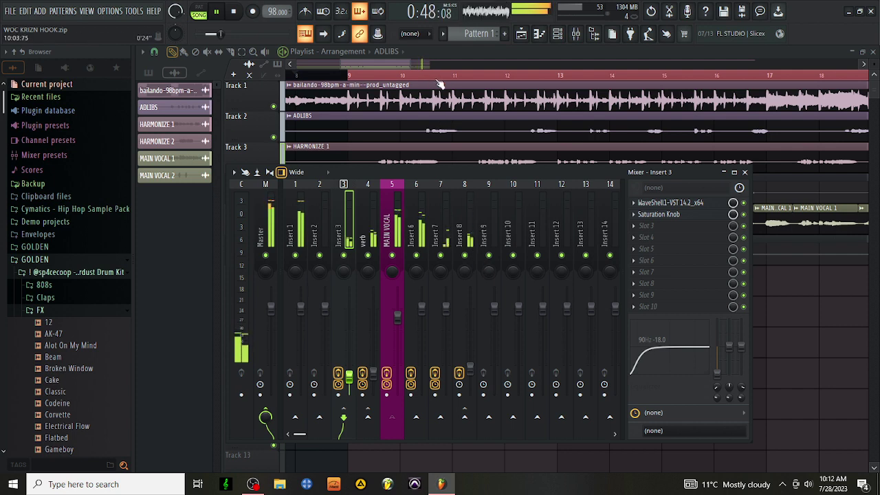
# Unmute the MAIN VOCAL 2 playlist track and route its audio clip to Insert 7
pyautogui.click(398, 67)
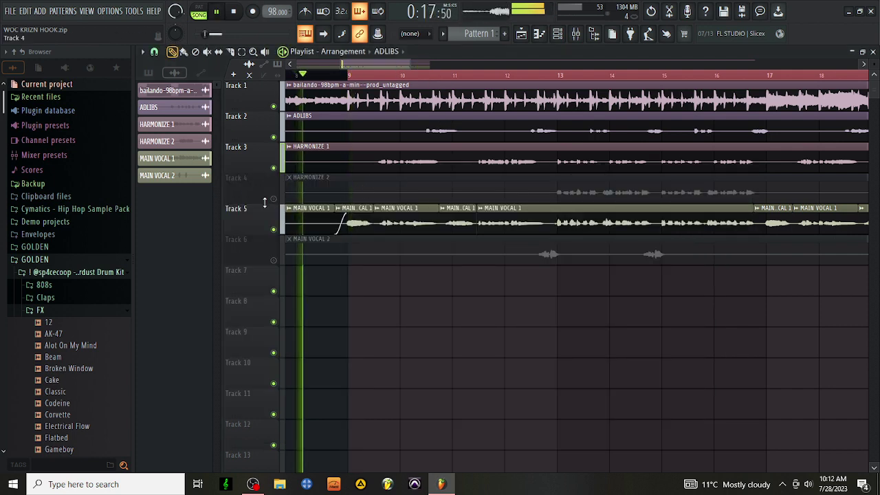
pyautogui.click(274, 261)
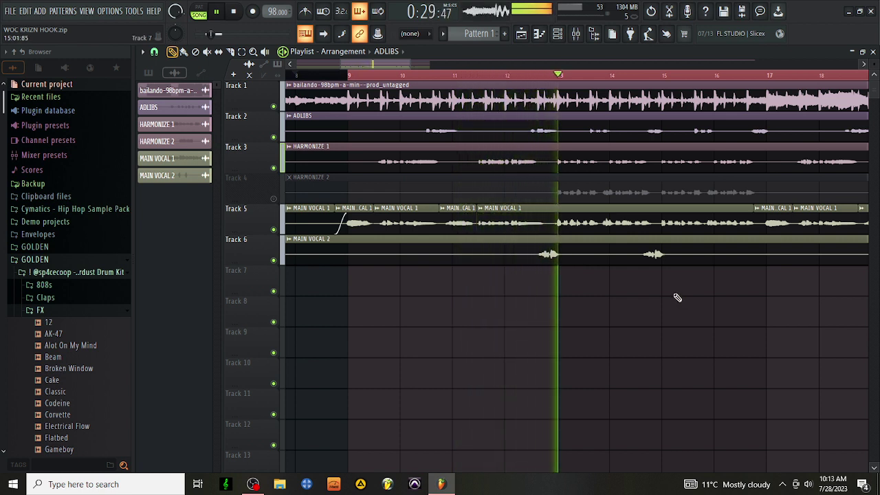
pyautogui.doubleClick(553, 248)
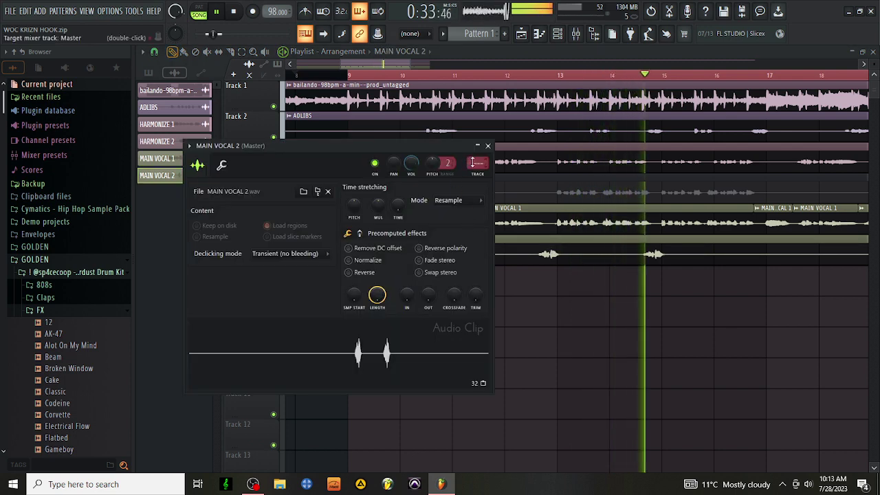
pyautogui.scroll(3, 473, 162)
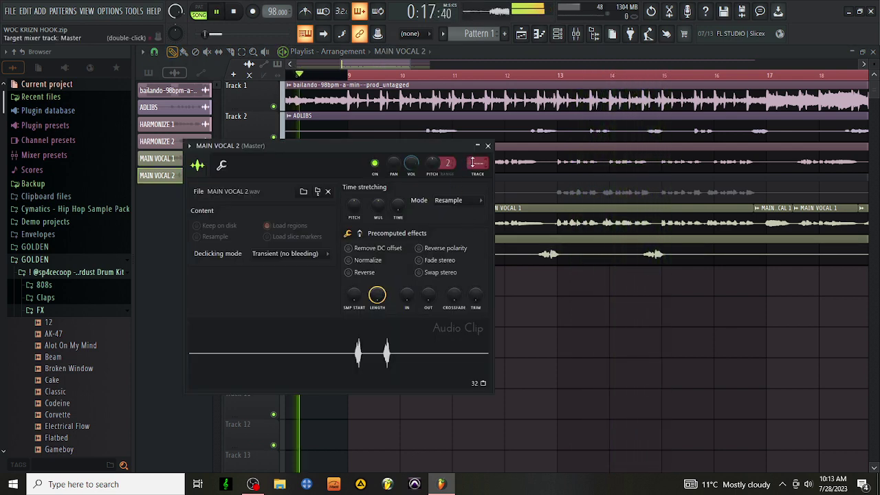
pyautogui.scroll(3, 472, 162)
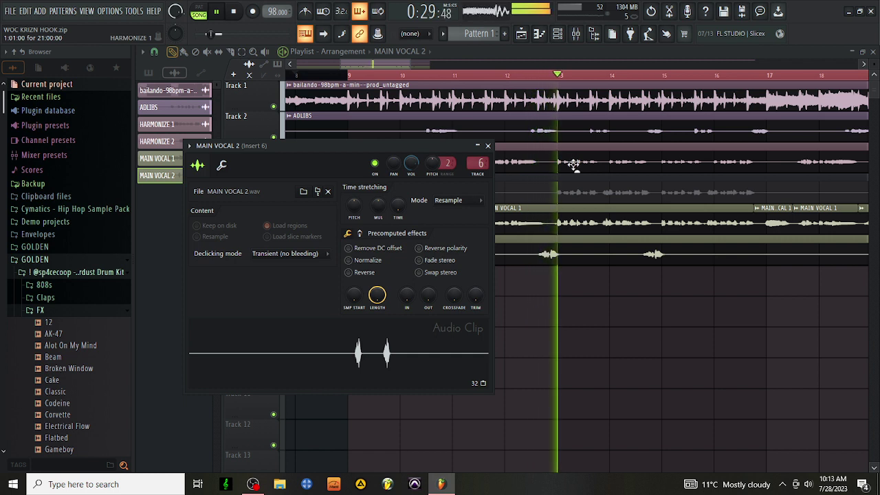
pyautogui.scroll(1, 477, 163)
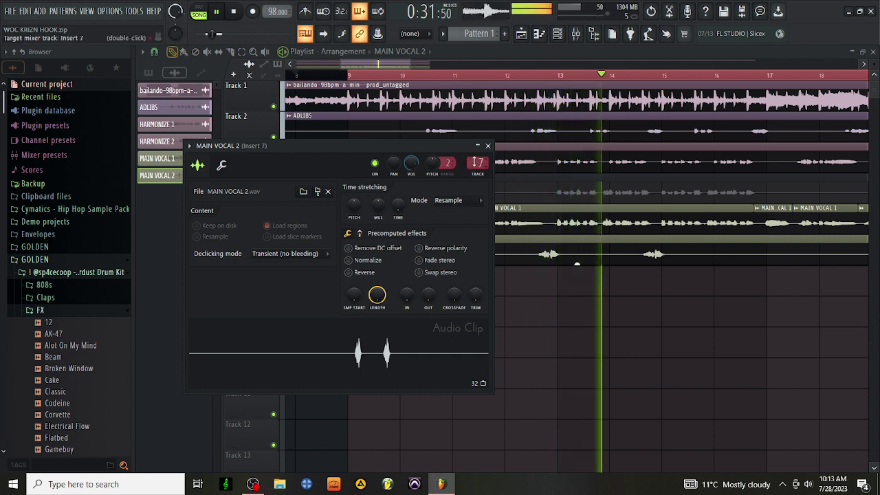
pyautogui.scroll(-3, 477, 163)
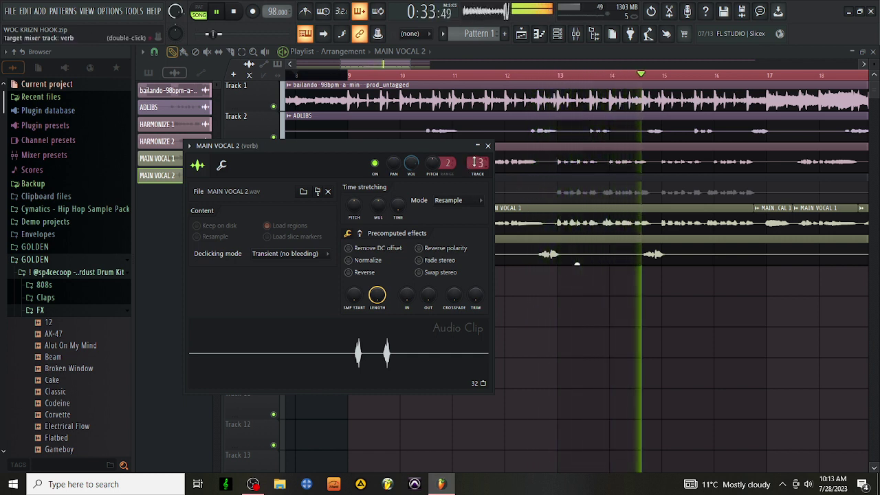
pyautogui.scroll(3, 477, 162)
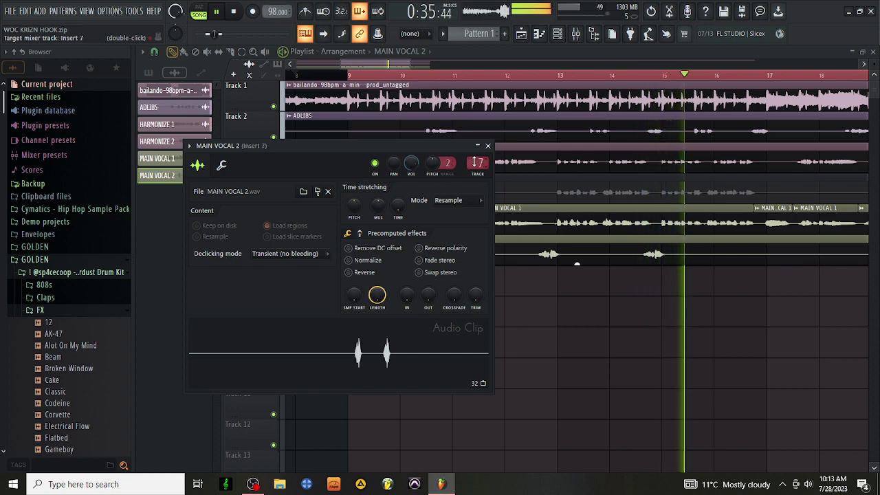
# Examine Insert 7's effects in the mixer and replay the section to hear MAIN VOCAL 2 through it
pyautogui.click(576, 34)
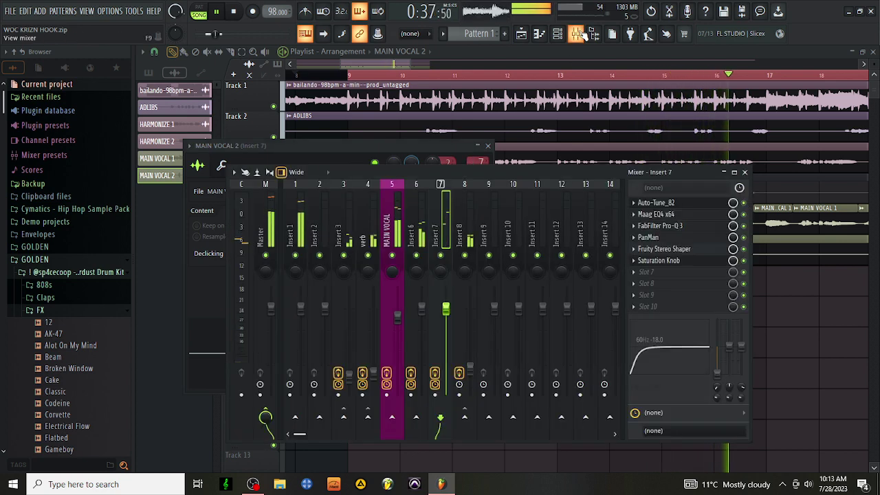
pyautogui.click(576, 33)
pyautogui.press('space')
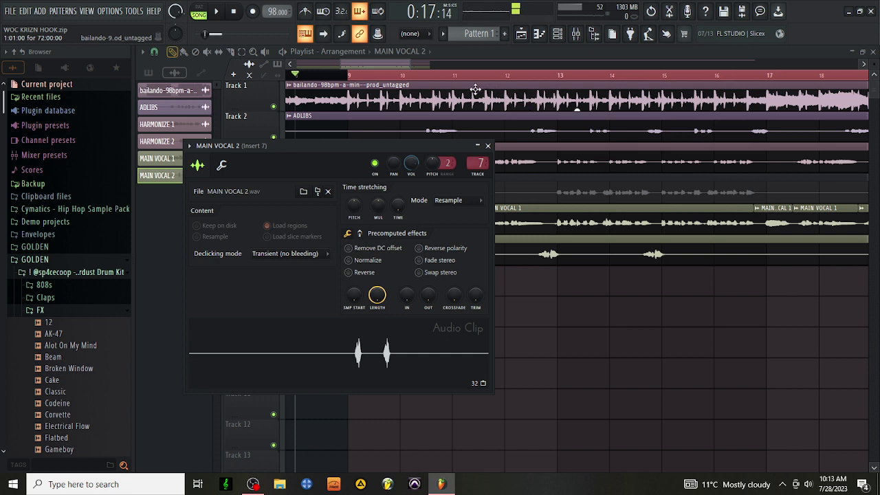
pyautogui.press('space')
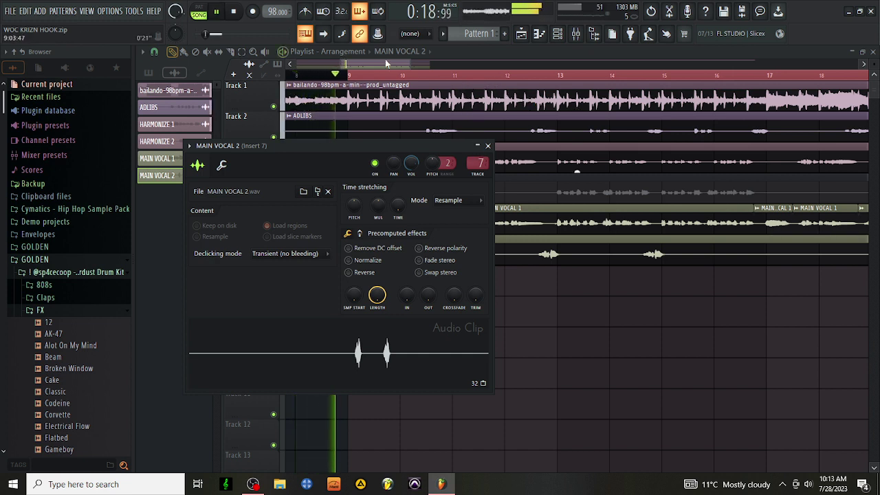
pyautogui.press('Escape')
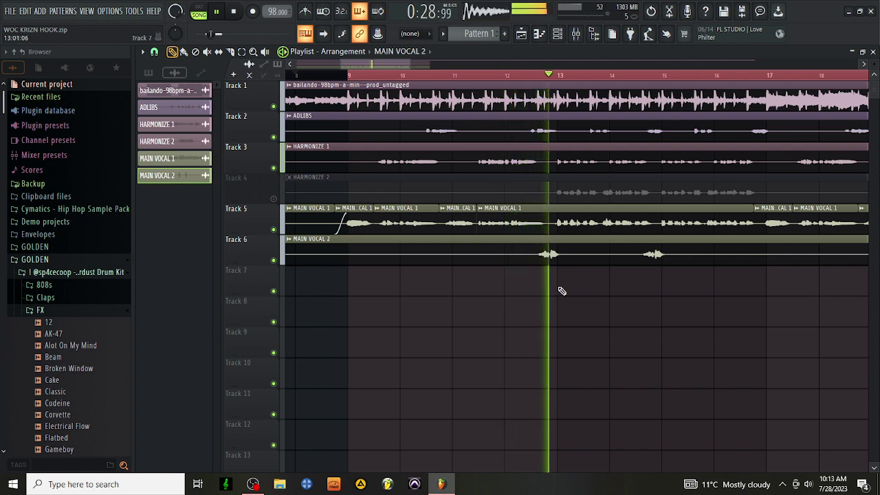
# Route the MAIN VOCAL 2 audio clip to mixer track 4 (verb) and view that track's effects in the mixer
pyautogui.doubleClick(569, 249)
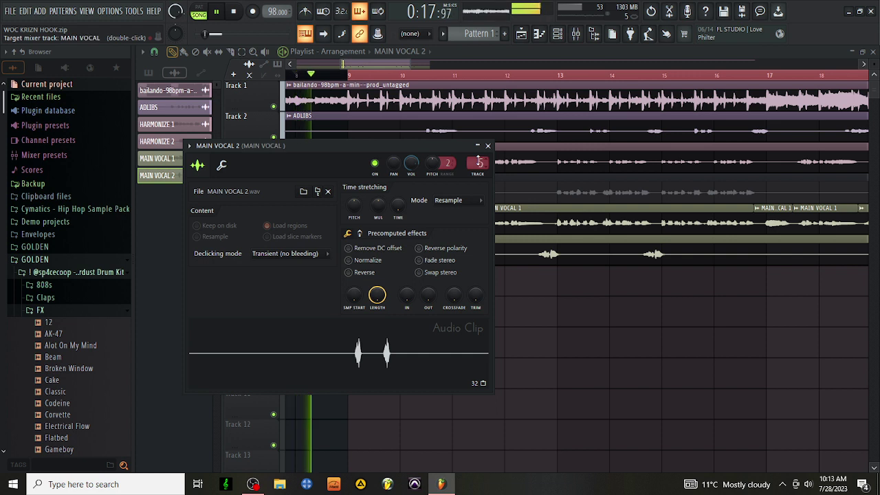
pyautogui.scroll(-1, 480, 161)
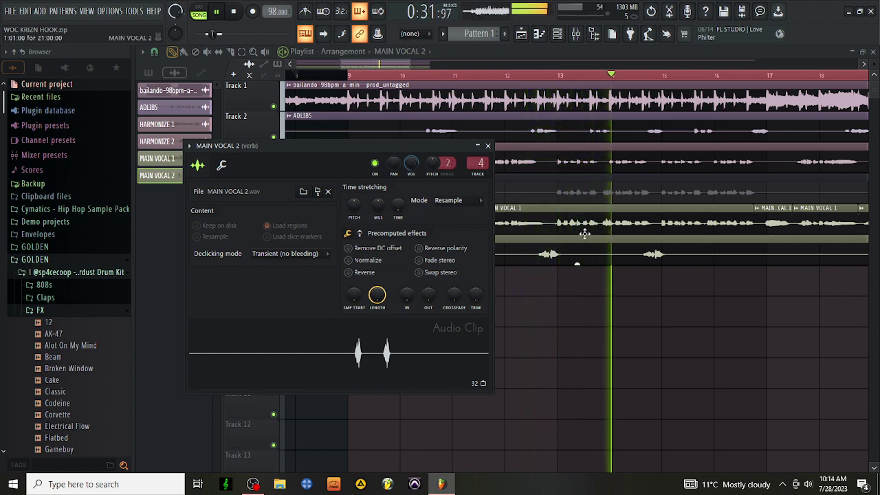
pyautogui.press('F9')
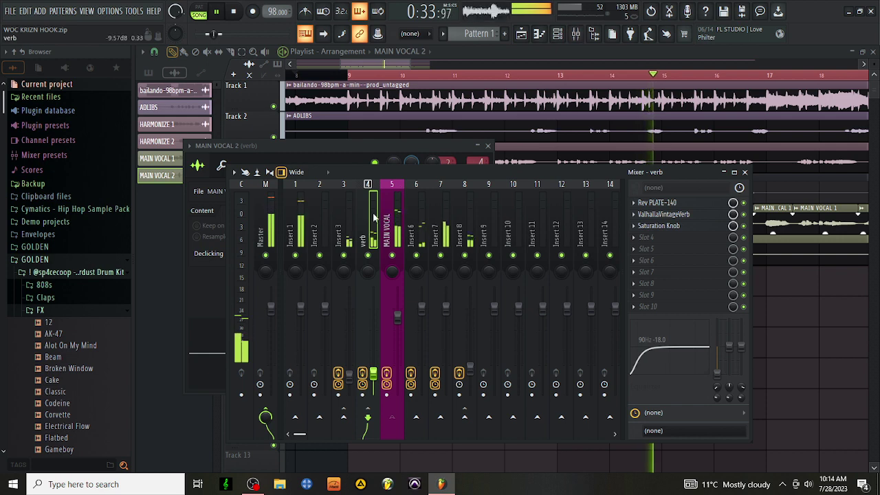
# Copy the Auto-Tune_82 effect with its settings from Insert 6 to Insert 9
pyautogui.click(465, 206)
pyautogui.click(419, 206)
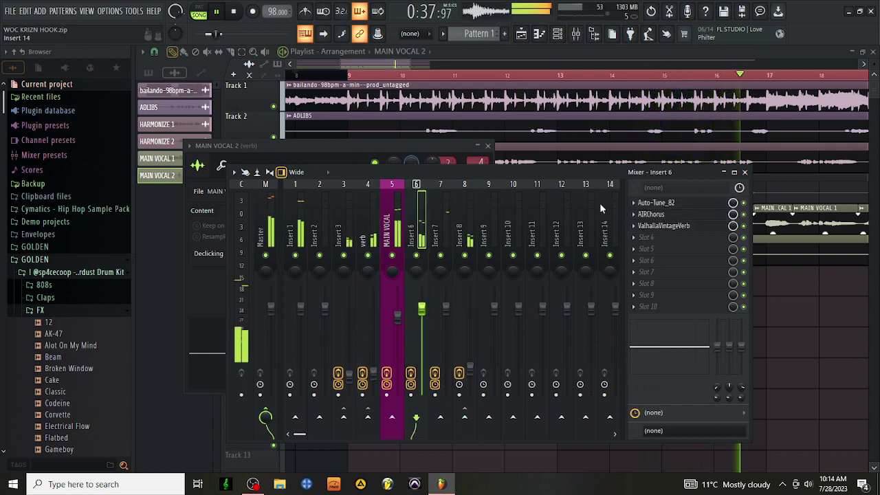
pyautogui.click(634, 203)
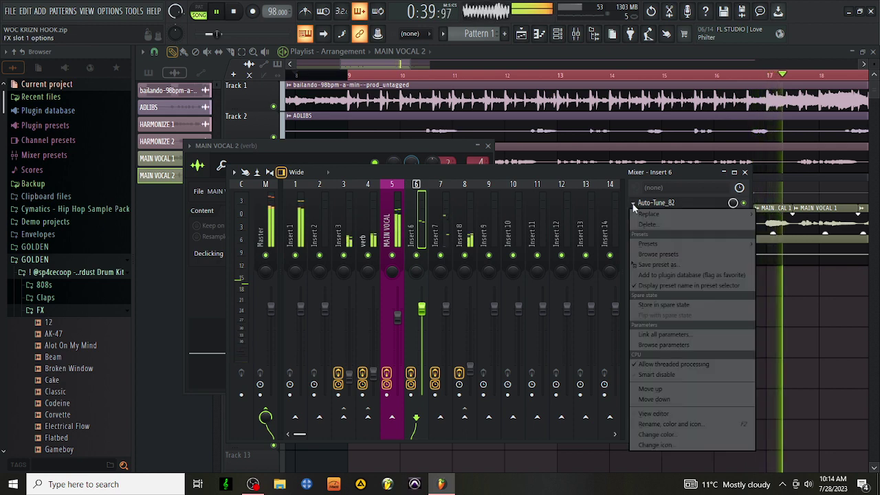
pyautogui.moveTo(665, 264); pyautogui.dragTo(490, 205)
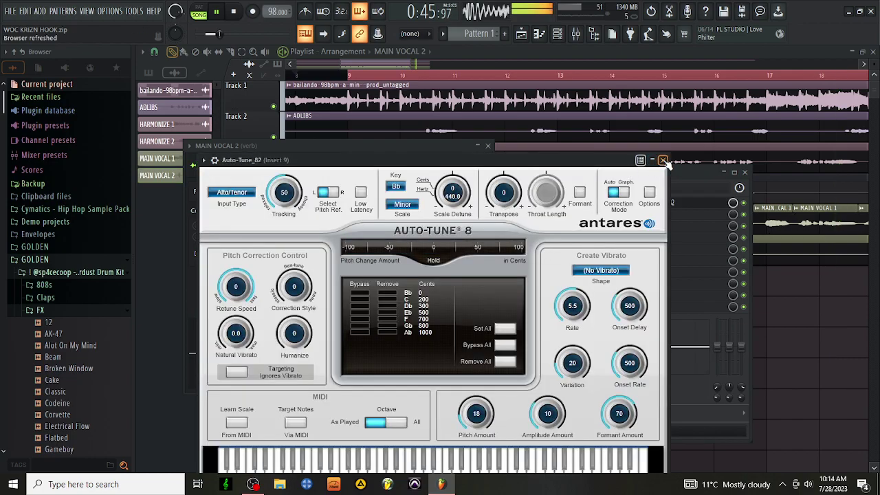
# Add the WaveShell1-VST 14.0 effect to Insert 9's second slot and load MetaFlanger Stereo in it
pyautogui.click(663, 160)
pyautogui.click(662, 206)
pyautogui.scroll(-3, 659, 212)
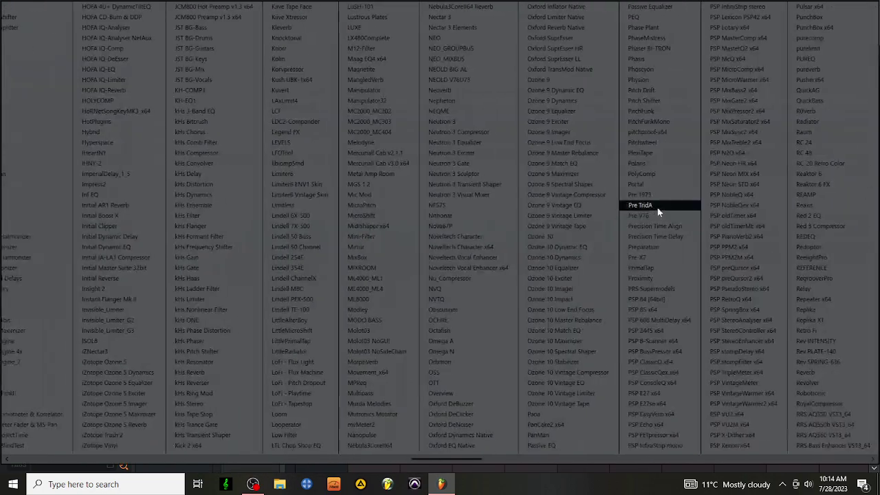
pyautogui.click(777, 434)
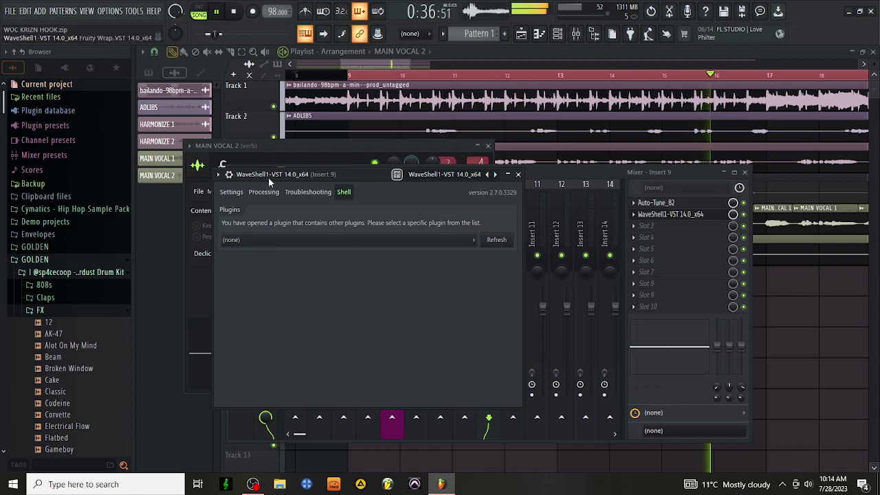
pyautogui.click(282, 239)
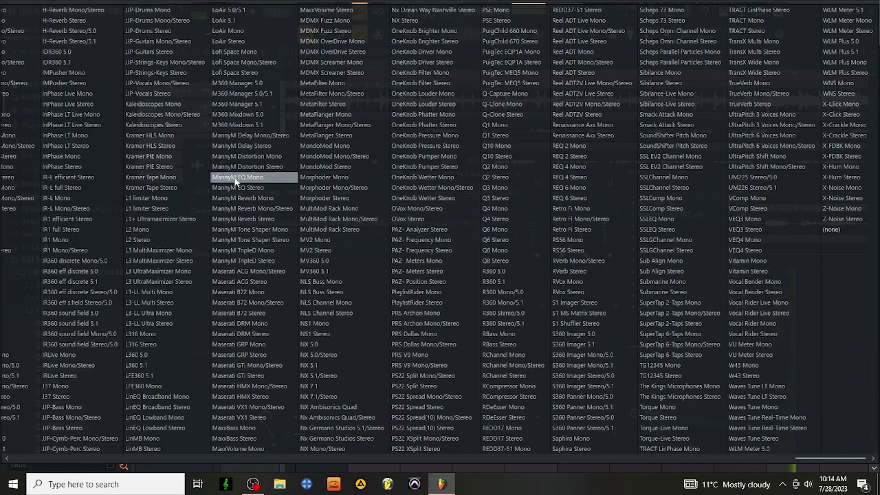
pyautogui.click(338, 136)
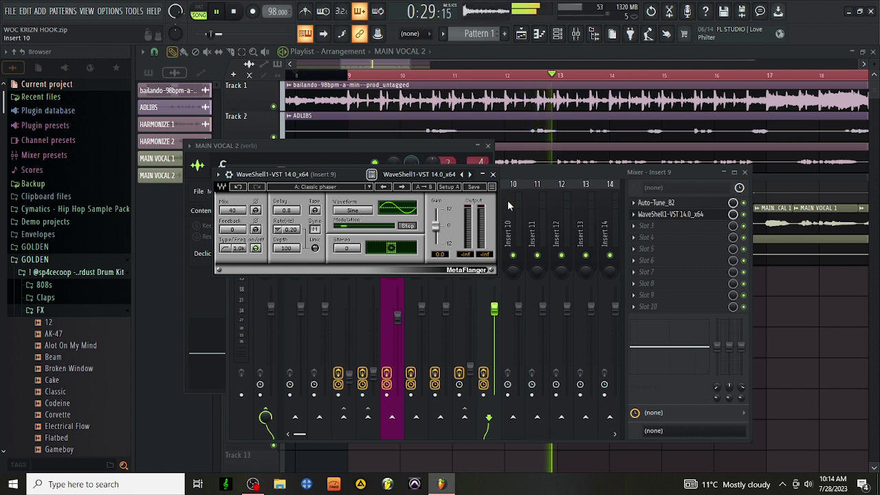
# Route the MAIN VOCAL 2 audio clip to Insert 9 and lower that mixer track's volume to about -4.8 dB
pyautogui.click(554, 77)
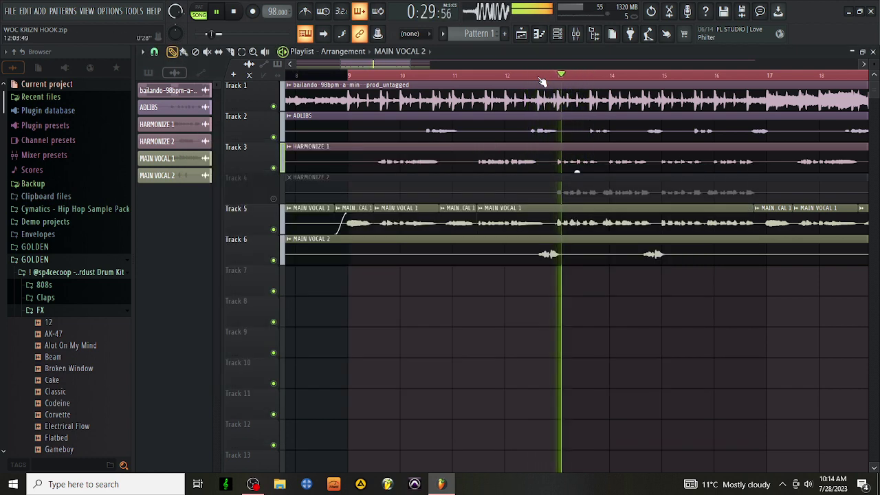
pyautogui.click(504, 76)
pyautogui.click(576, 34)
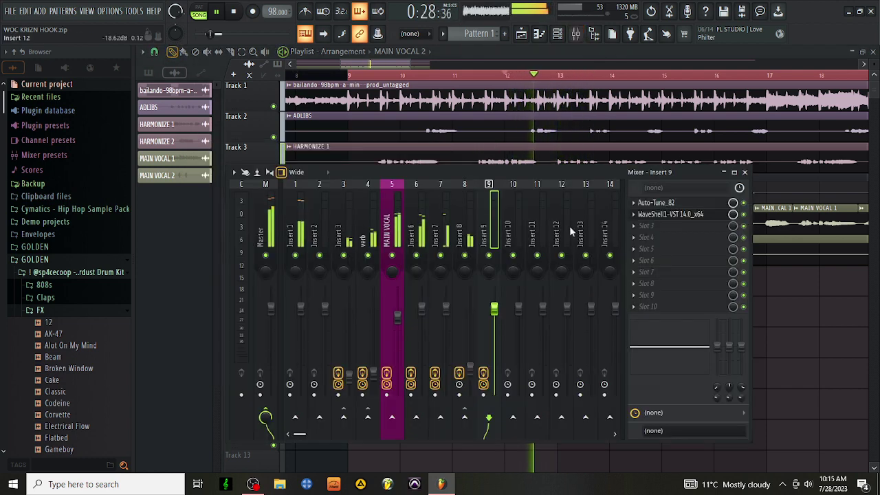
pyautogui.press('space')
pyautogui.press('space')
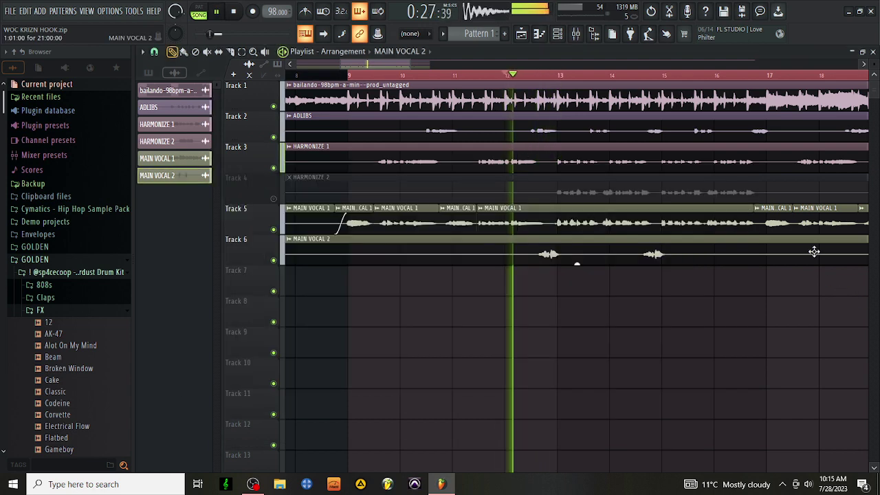
pyautogui.doubleClick(813, 252)
pyautogui.moveTo(484, 163); pyautogui.dragTo(484, 138)
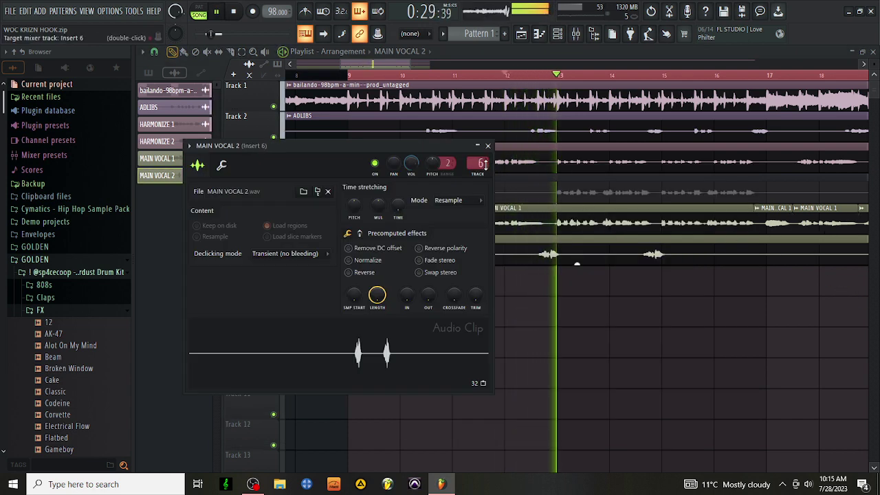
pyautogui.click(578, 34)
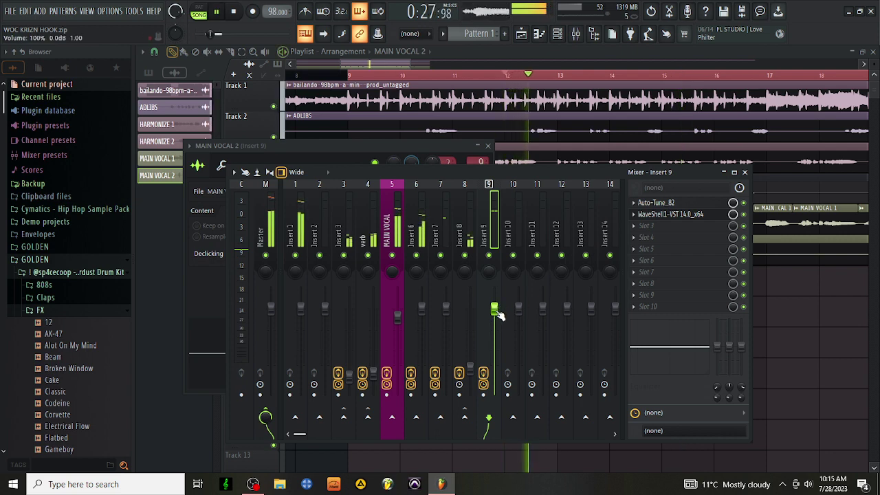
pyautogui.moveTo(500, 315); pyautogui.dragTo(499, 329)
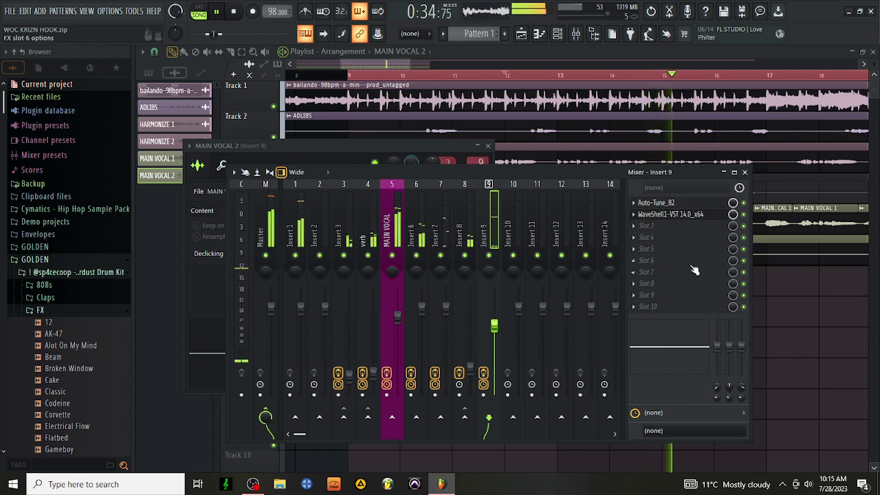
# Add ValhallaPlate to Insert 9's third effect slot and set its mix to 20%
pyautogui.click(650, 226)
pyautogui.scroll(-15, 648, 229)
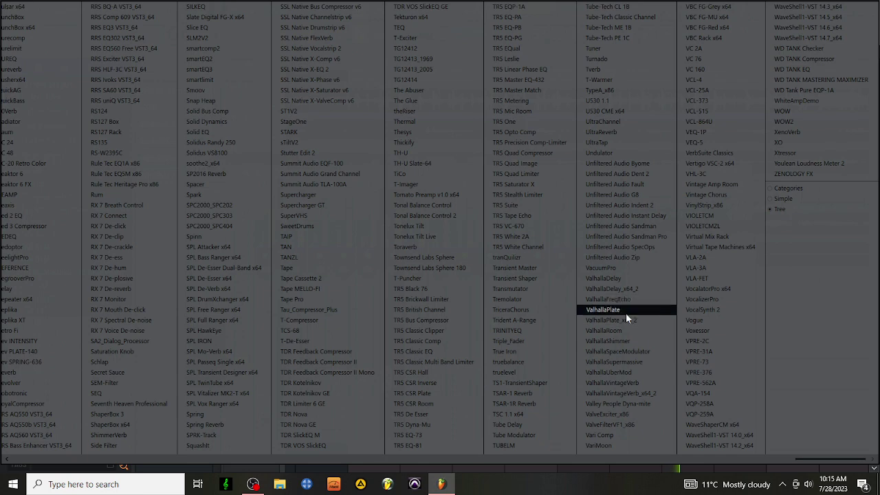
pyautogui.click(606, 311)
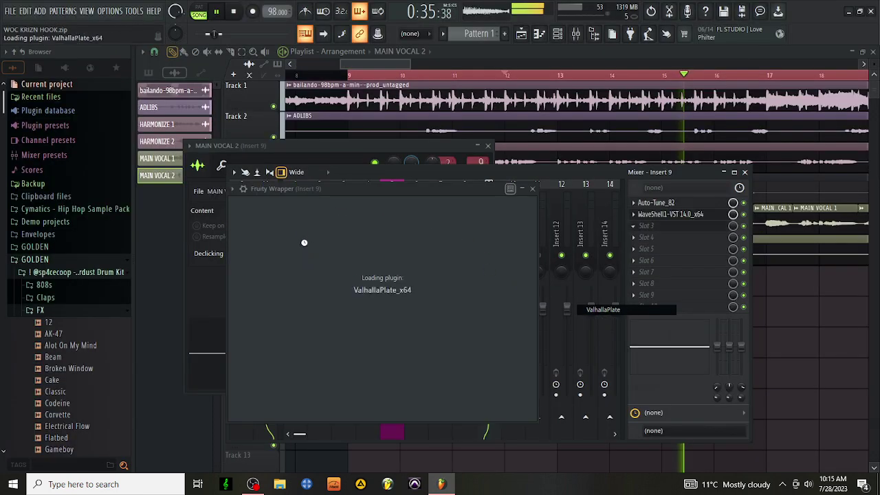
pyautogui.moveTo(273, 278); pyautogui.dragTo(285, 356)
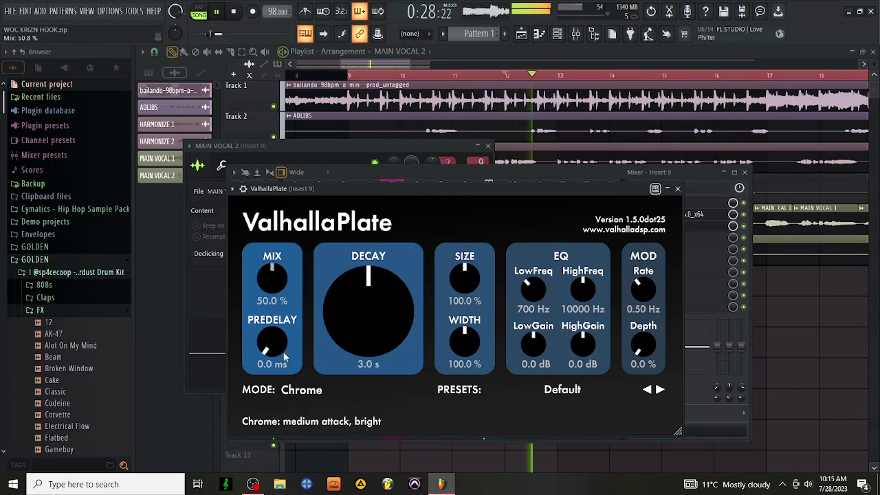
pyautogui.moveTo(283, 389); pyautogui.dragTo(286, 393)
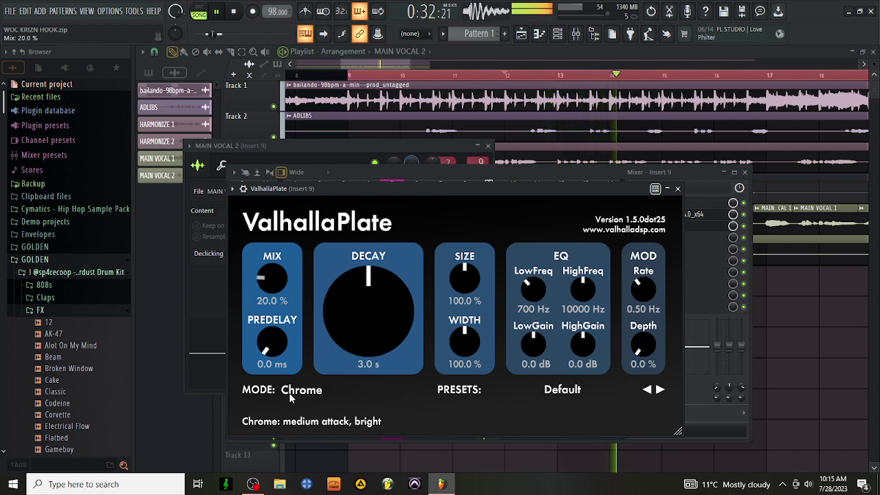
# Try ValhallaPlate's Lithium mode, set its low EQ frequency to 90 Hz, and settle on the Copper mode
pyautogui.click(290, 397)
pyautogui.click(301, 375)
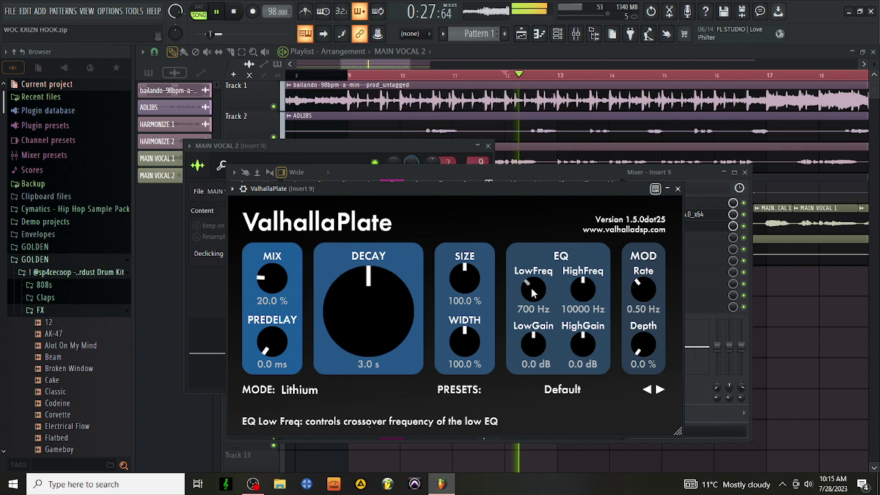
pyautogui.moveTo(531, 294); pyautogui.dragTo(532, 323)
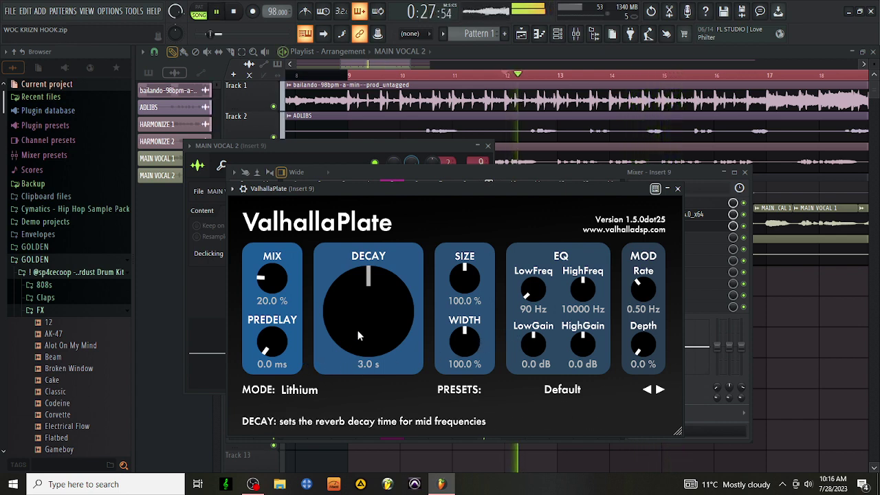
pyautogui.click(298, 390)
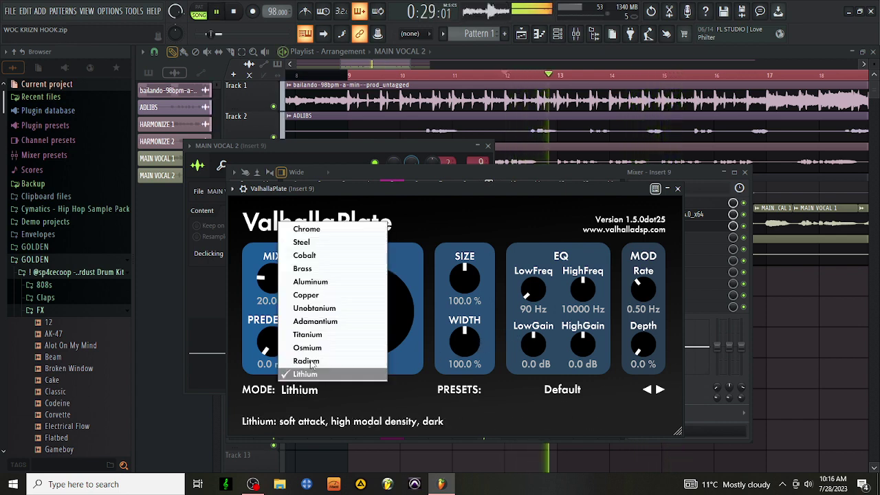
pyautogui.click(350, 291)
pyautogui.press('space')
pyautogui.press('space')
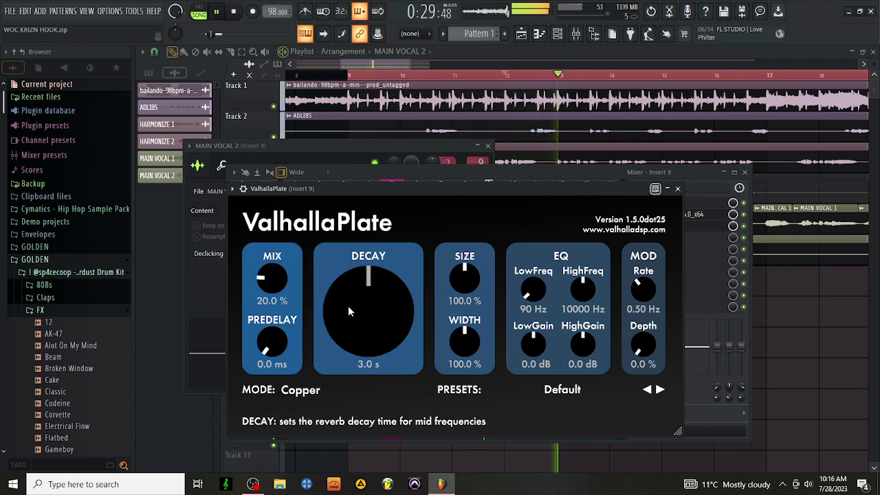
pyautogui.click(678, 188)
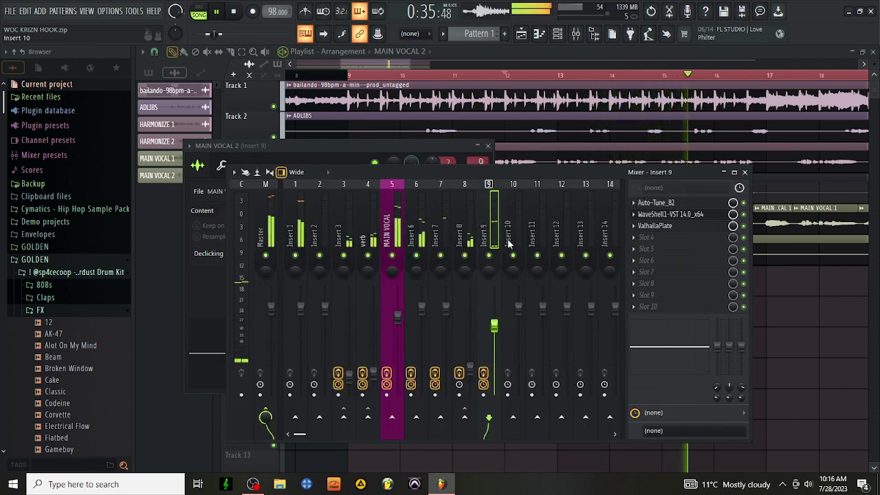
# Replay the section and lower Insert 9's volume slightly further
pyautogui.press('space')
pyautogui.press('space')
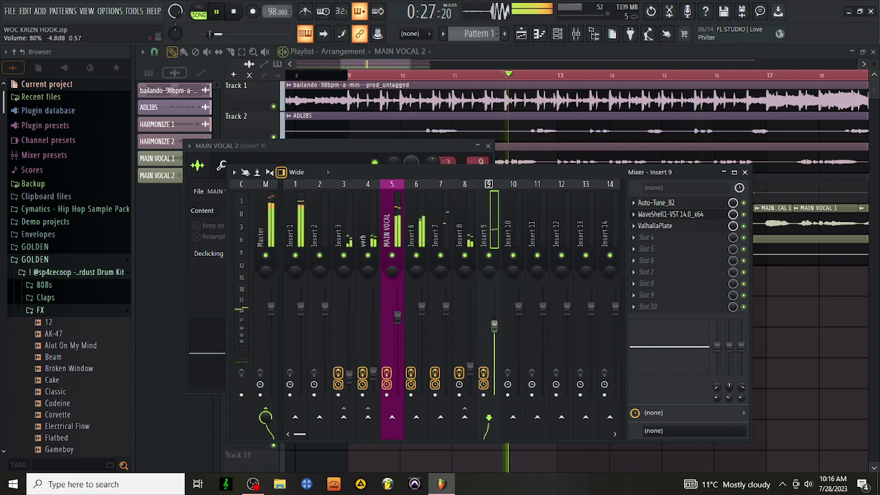
pyautogui.moveTo(494, 325); pyautogui.dragTo(494, 335)
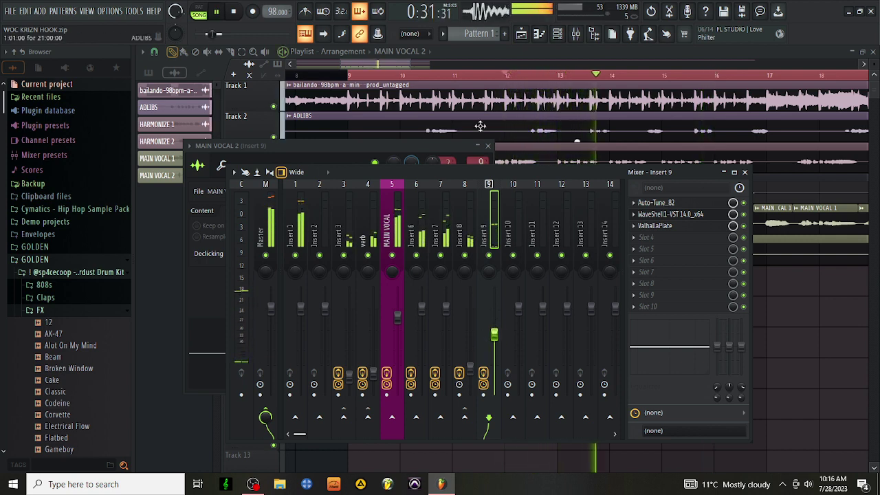
# Return to the playlist and unmute the HARMONIZE 2 track
pyautogui.click(481, 126)
pyautogui.scroll(-3, 499, 85)
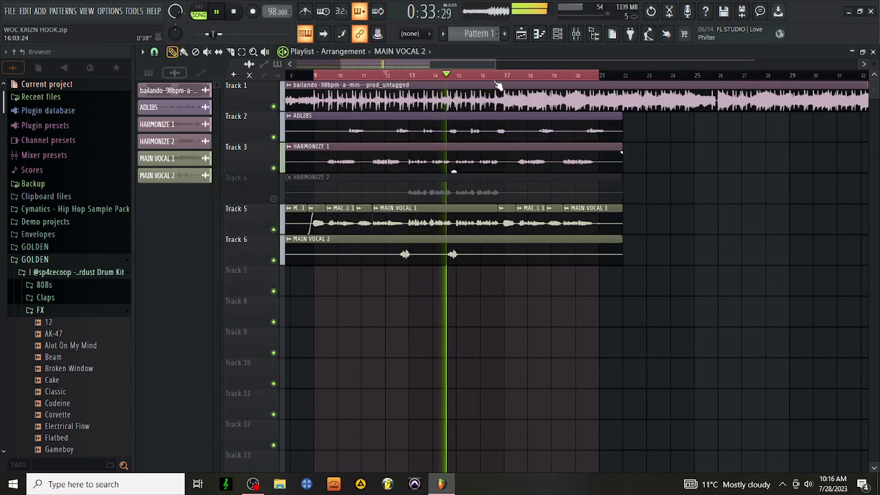
pyautogui.press('space')
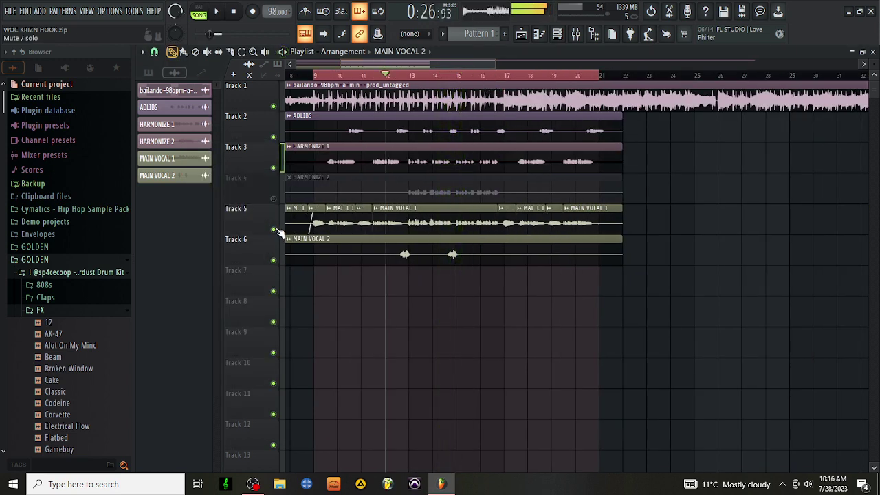
pyautogui.press('space')
pyautogui.click(273, 199)
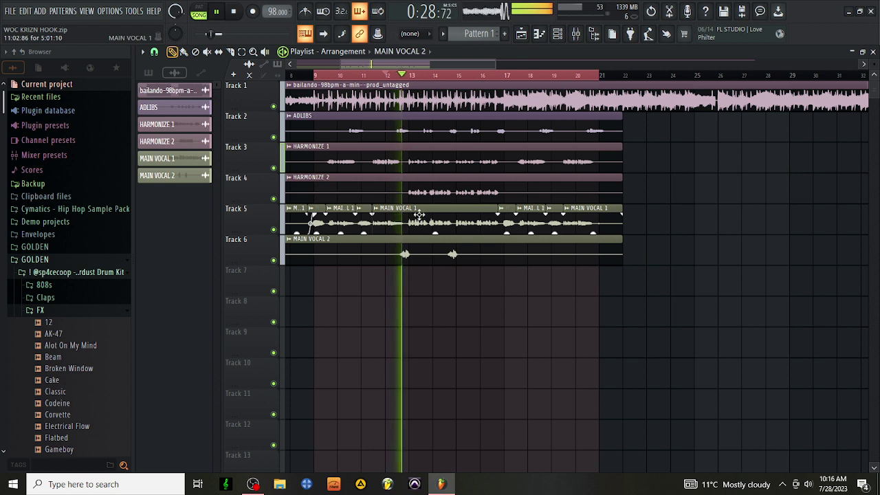
# Check Insert 6 as a destination for the HARMONIZE 2 audio clip, and route the clip to Insert 7
pyautogui.click(529, 181)
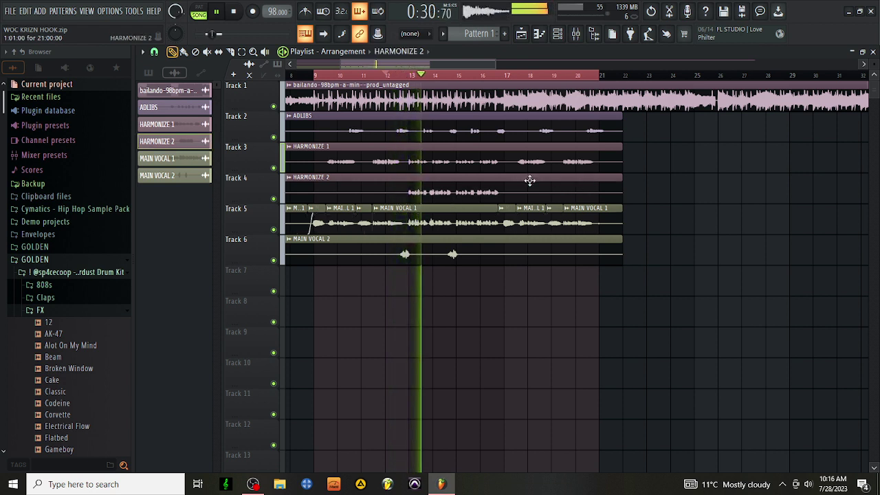
pyautogui.doubleClick(529, 181)
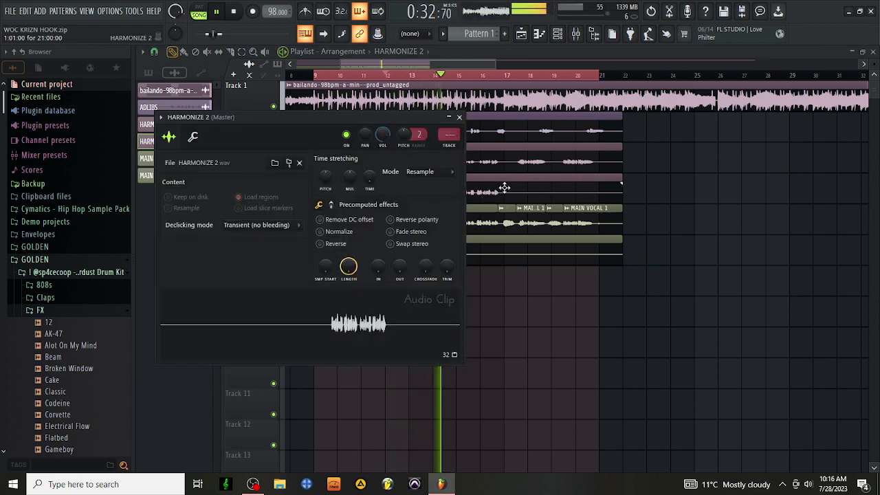
pyautogui.scroll(3, 450, 134)
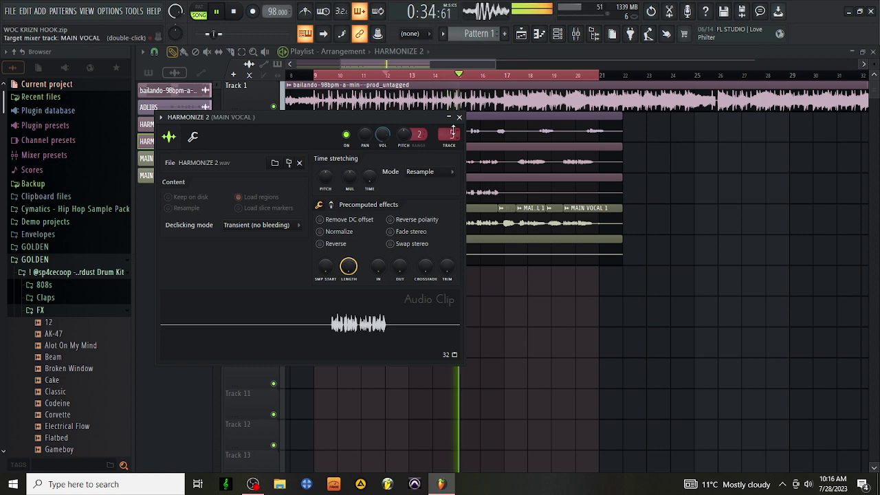
pyautogui.scroll(1, 453, 134)
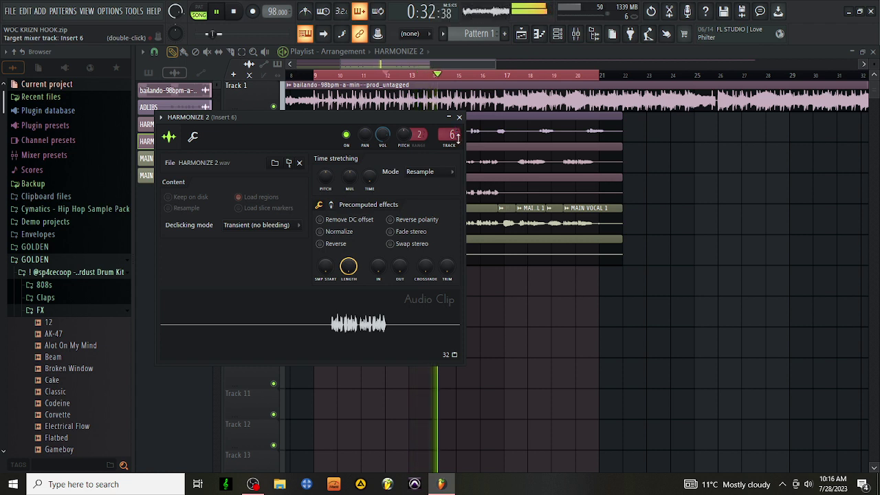
pyautogui.click(577, 35)
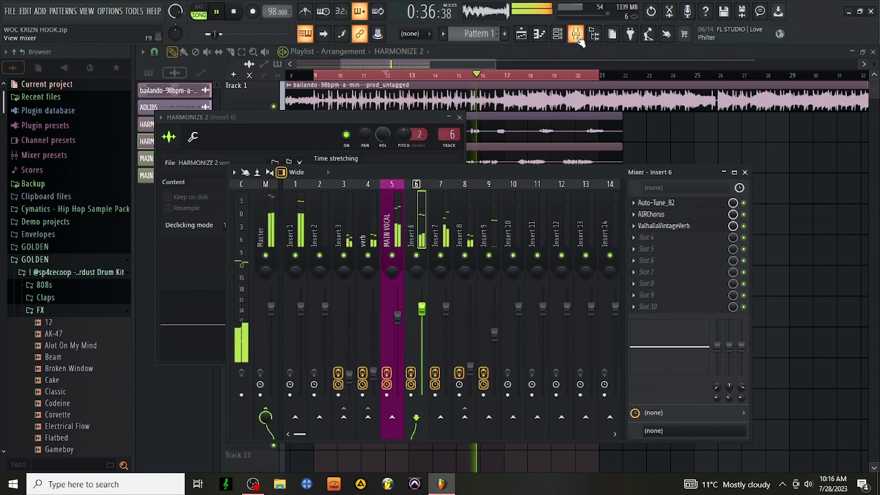
pyautogui.click(577, 35)
pyautogui.scroll(1, 449, 139)
pyautogui.press('space')
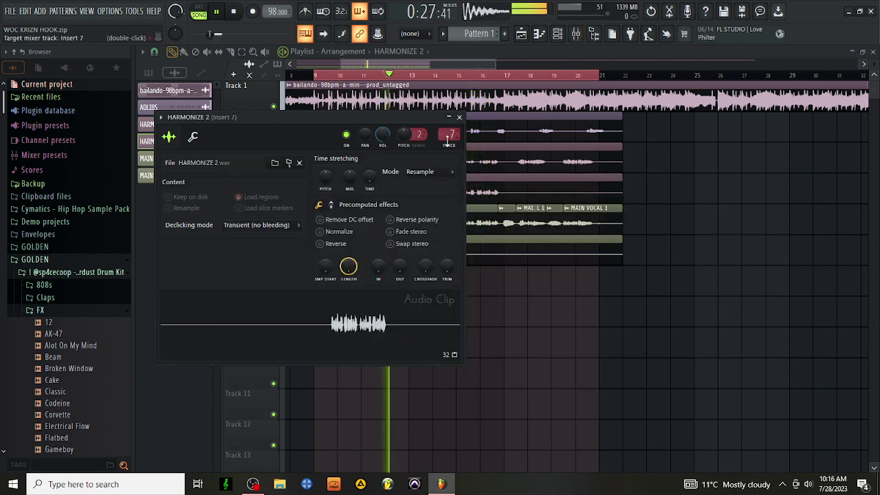
pyautogui.doubleClick(453, 134)
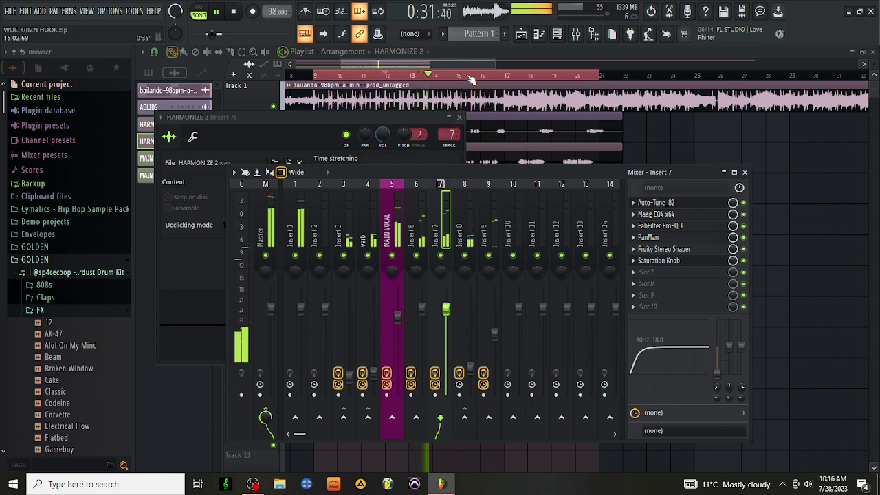
# Copy the Auto-Tune_82 effect with its settings from Insert 7 to Insert 2
pyautogui.click(435, 66)
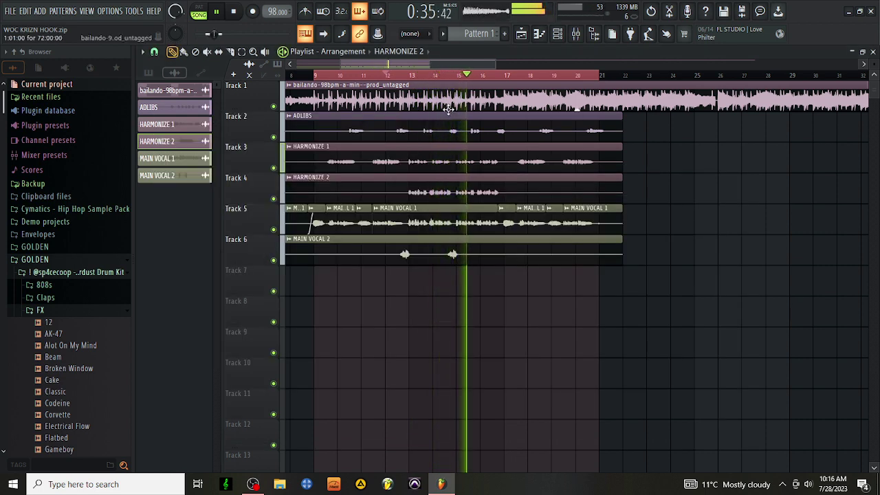
pyautogui.doubleClick(454, 187)
pyautogui.press('F9')
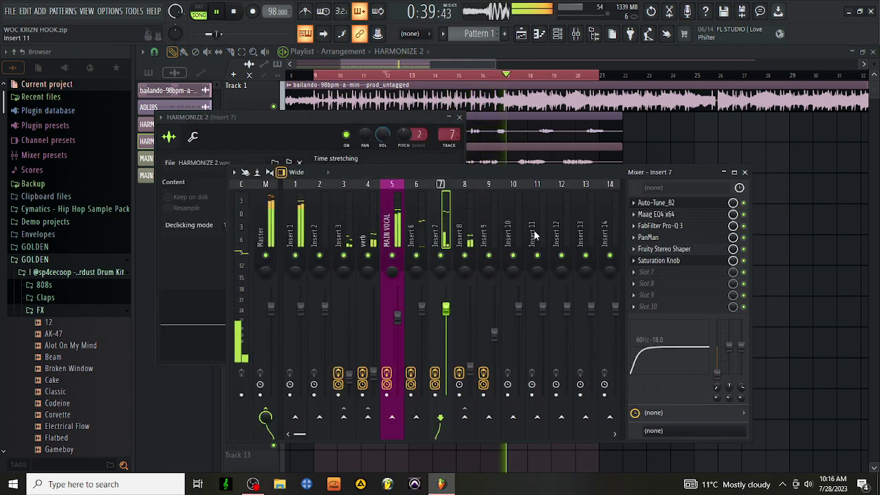
pyautogui.click(633, 203)
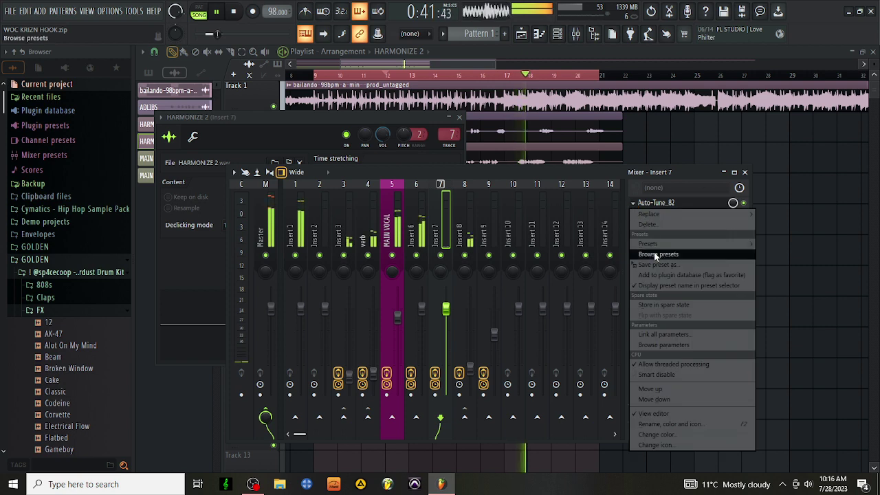
pyautogui.moveTo(672, 264); pyautogui.dragTo(319, 223)
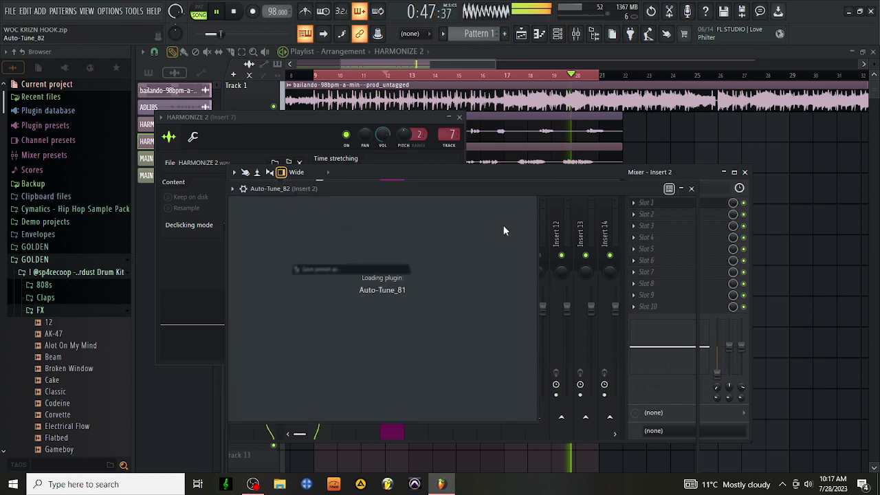
# Route the HARMONIZE 2 clip to Insert 2 and add AIRChorus to that insert with the 01 Smooooth preset
pyautogui.scroll(-2, 441, 135)
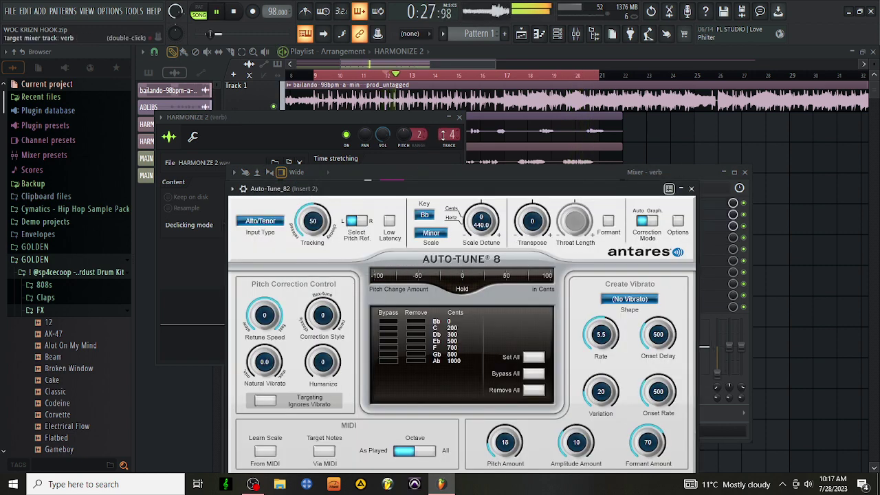
pyautogui.click(691, 189)
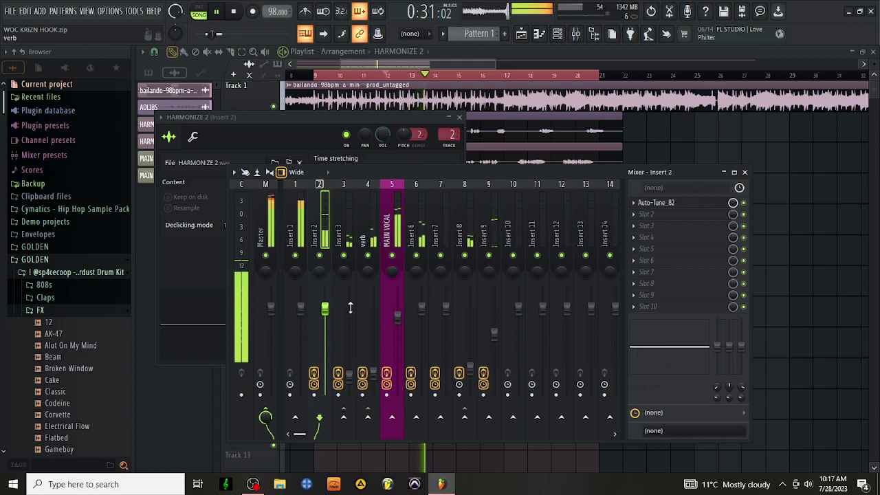
pyautogui.click(660, 215)
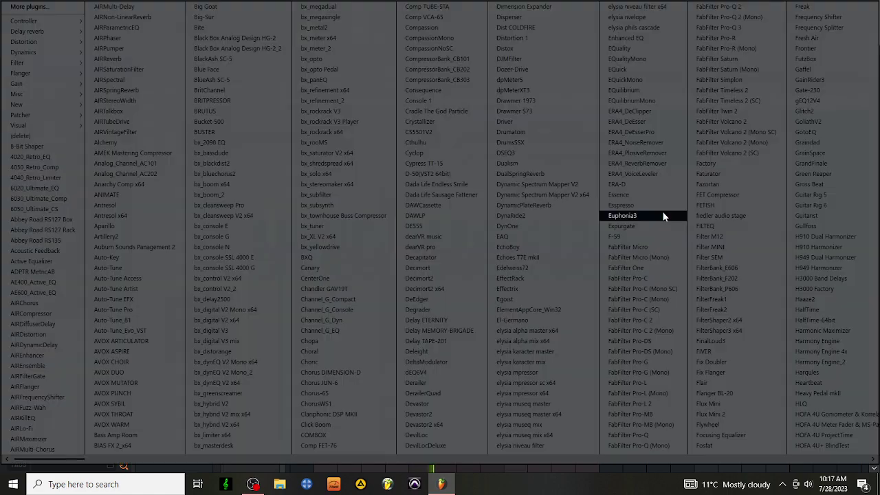
pyautogui.click(31, 303)
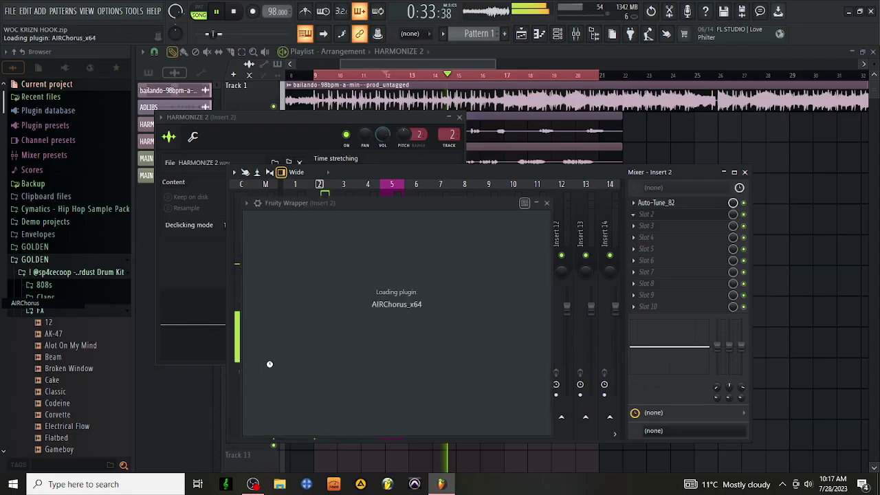
pyautogui.click(287, 337)
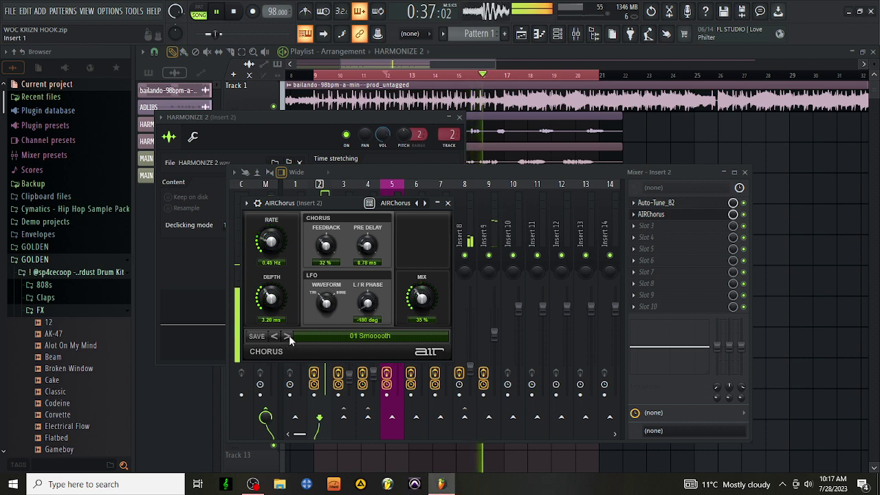
pyautogui.click(448, 204)
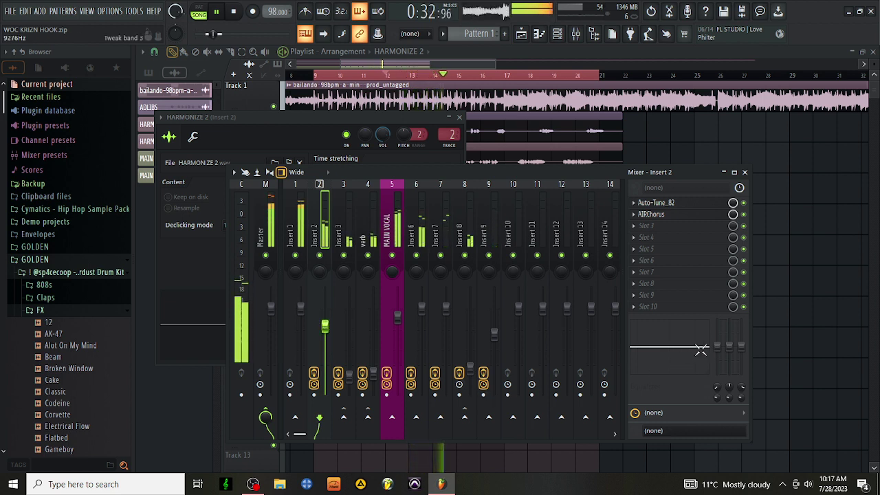
# Cut Insert 2's lows with its built-in EQ to -18.0 at 74 Hz and replay the section
pyautogui.moveTo(701, 350); pyautogui.dragTo(721, 385)
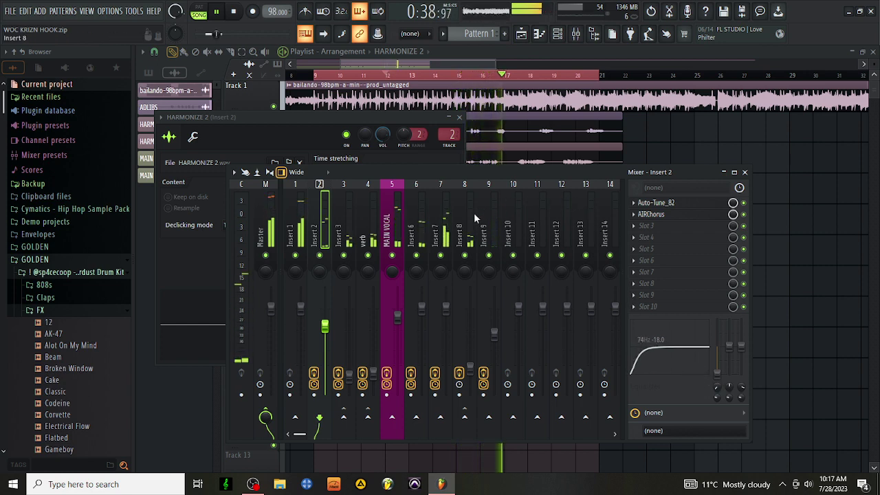
pyautogui.press('space')
pyautogui.press('space')
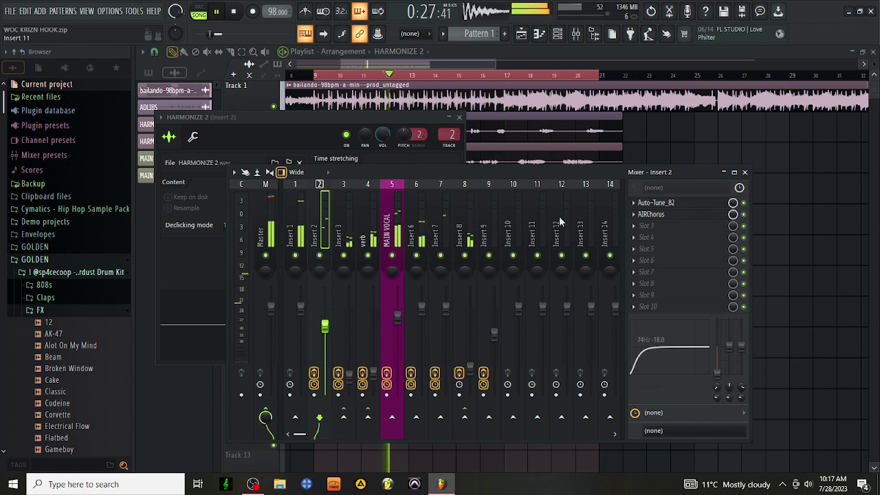
# Compare the Soprano and Alto/Tenor input types in Insert 2's Auto-Tune and set it to Soprano
pyautogui.click(661, 203)
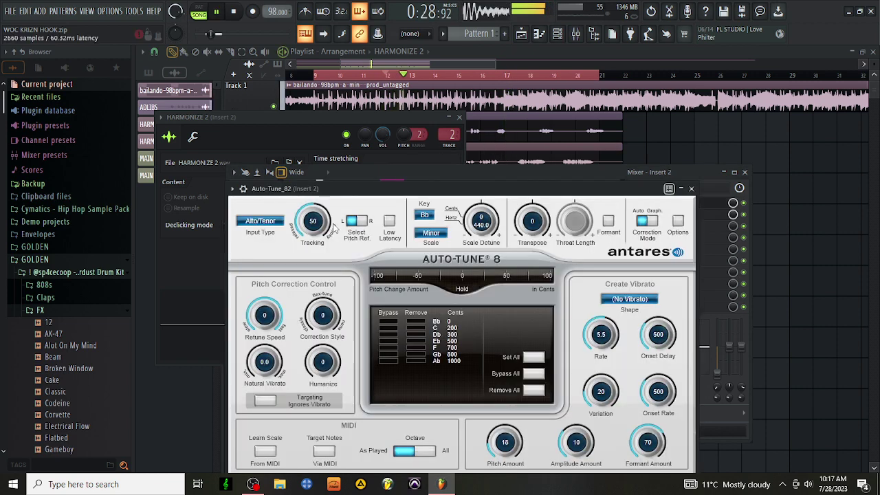
pyautogui.click(267, 227)
pyautogui.click(261, 222)
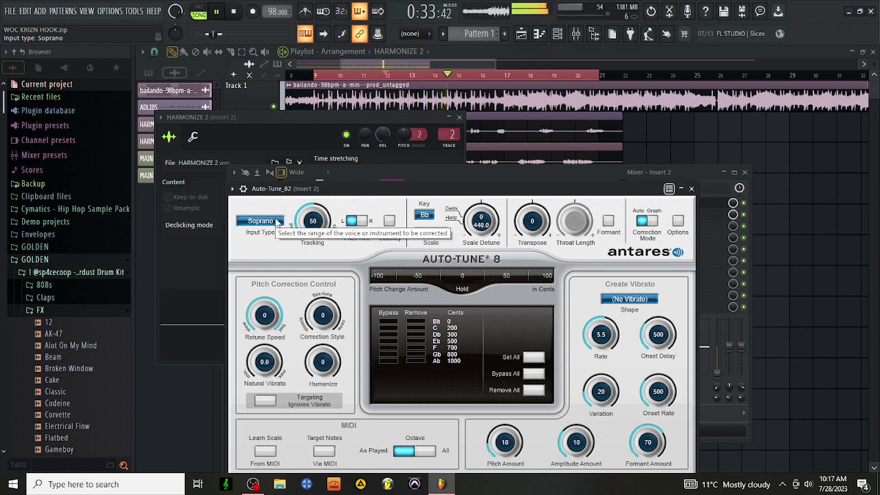
pyautogui.click(277, 224)
pyautogui.click(260, 238)
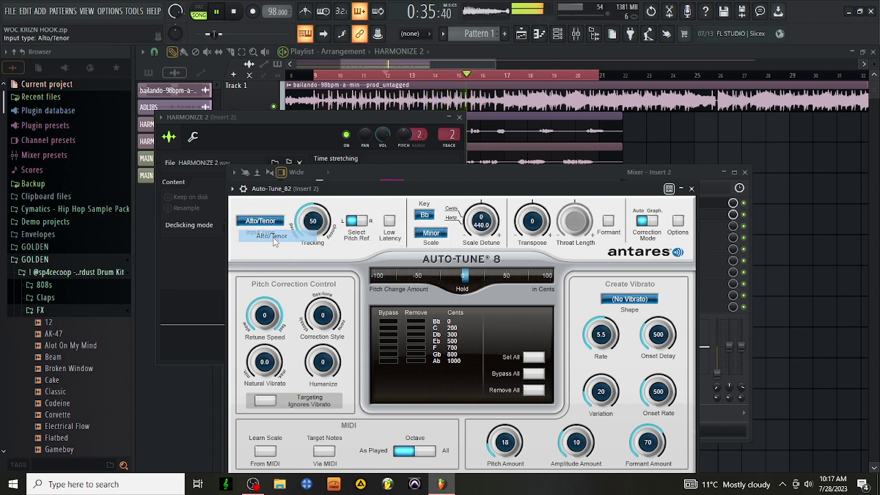
pyautogui.click(279, 225)
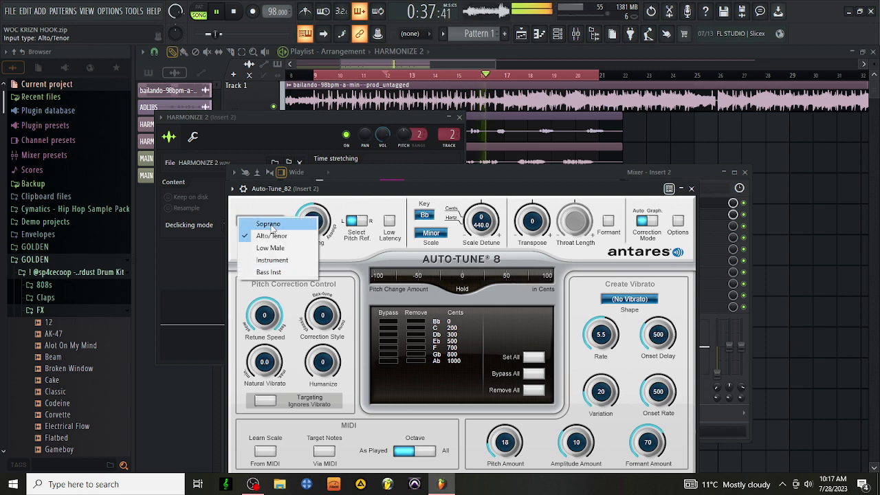
pyautogui.click(265, 226)
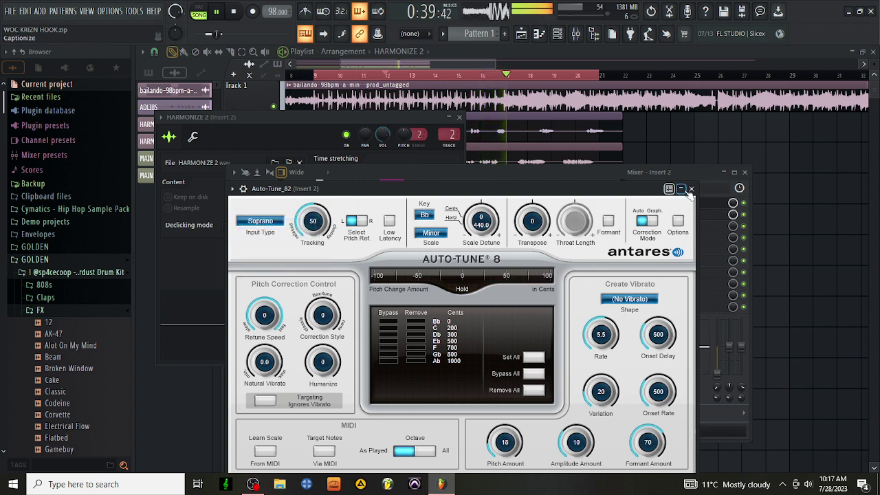
pyautogui.click(691, 188)
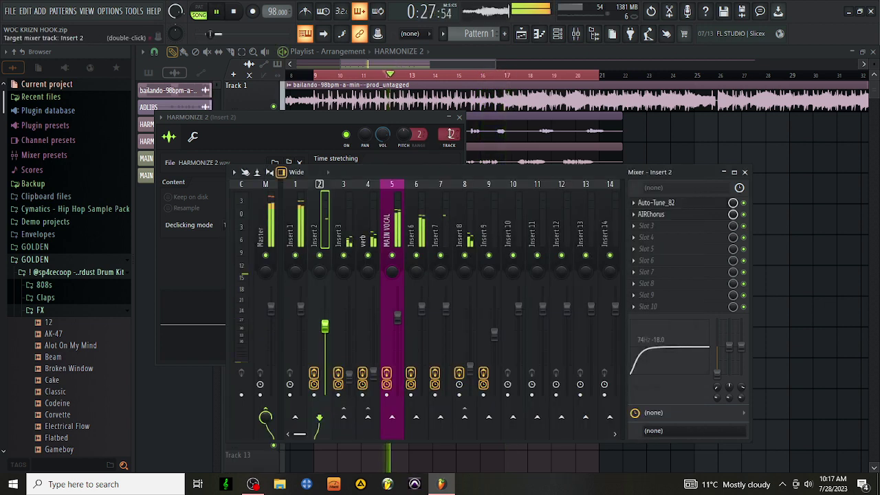
# Slice all vocal clips on tracks 2 to 6 at bar 8 in the playlist
pyautogui.click(465, 64)
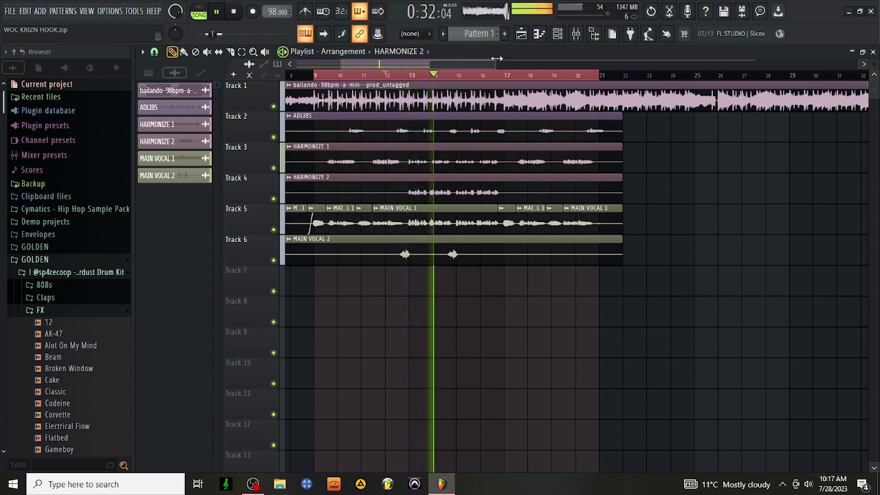
pyautogui.moveTo(430, 63); pyautogui.dragTo(411, 63)
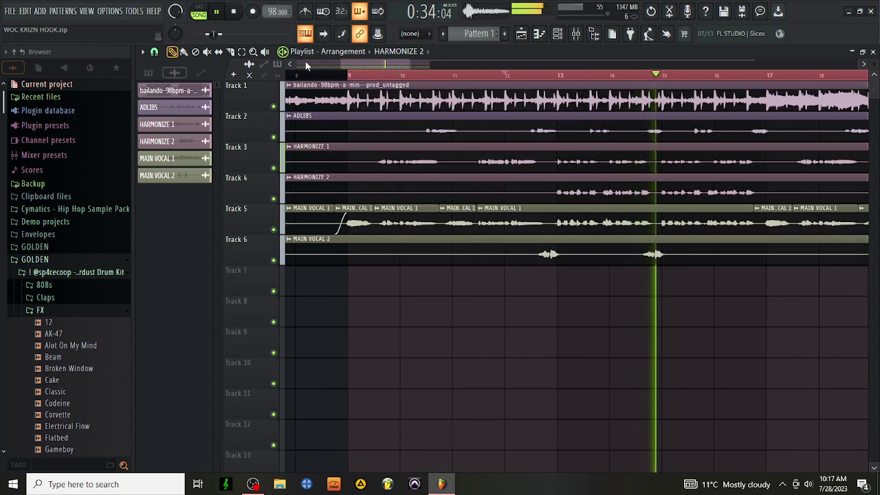
pyautogui.click(231, 52)
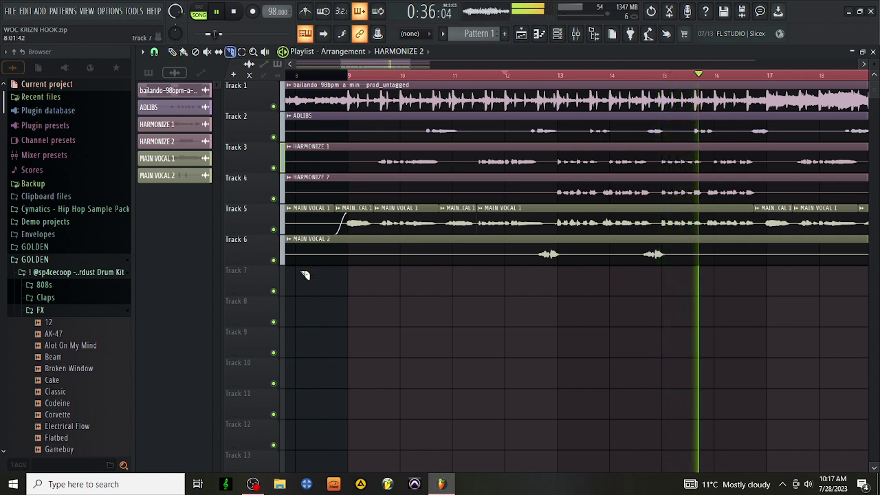
pyautogui.moveTo(291, 260)
pyautogui.mouseDown()
pyautogui.moveTo(294, 120)
pyautogui.moveTo(303, 119)
pyautogui.mouseUp()
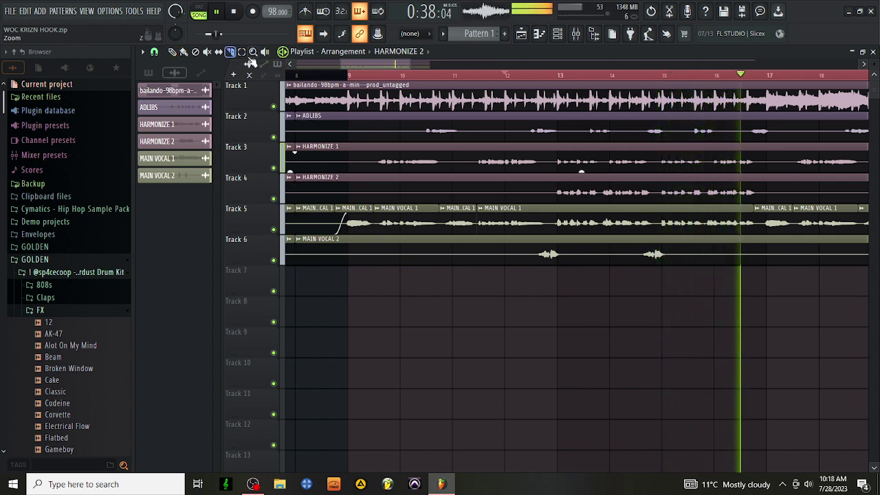
# Delete the empty vocal clip portions before bar 8 on tracks 2 to 6
pyautogui.press('e')
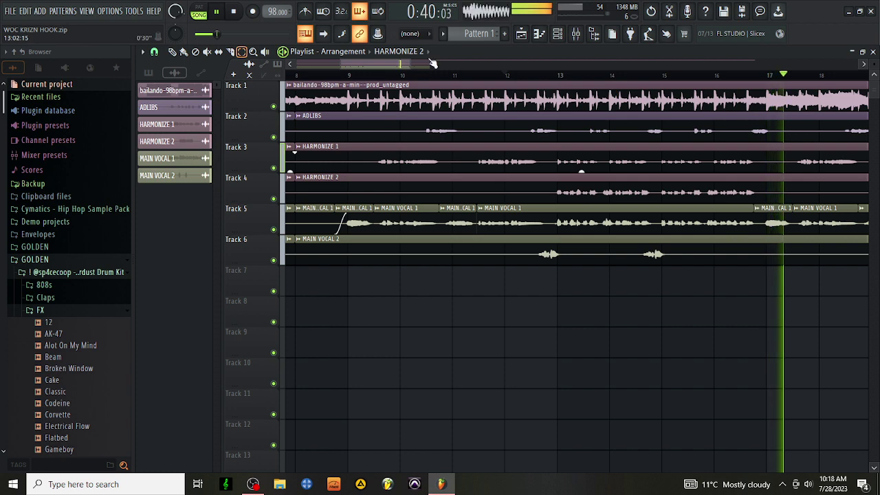
pyautogui.moveTo(341, 61); pyautogui.dragTo(316, 61)
pyautogui.moveTo(339, 287); pyautogui.dragTo(355, 137)
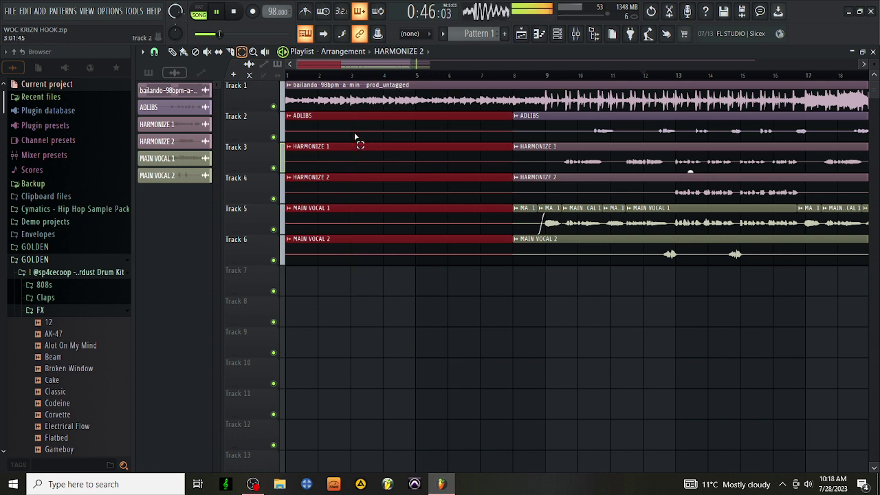
pyautogui.press('Delete')
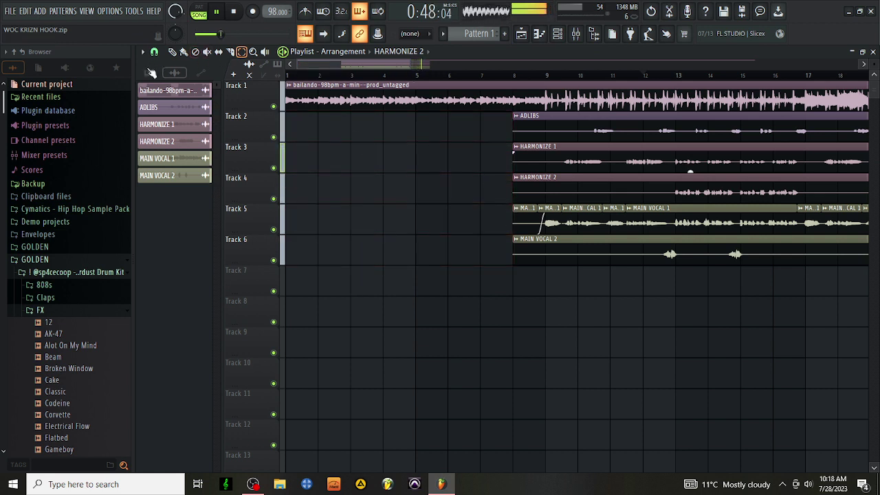
# Place Pattern 1 on track 7 at bar 8 and lengthen it to bar 40 as a spacer
pyautogui.click(152, 73)
pyautogui.click(171, 90)
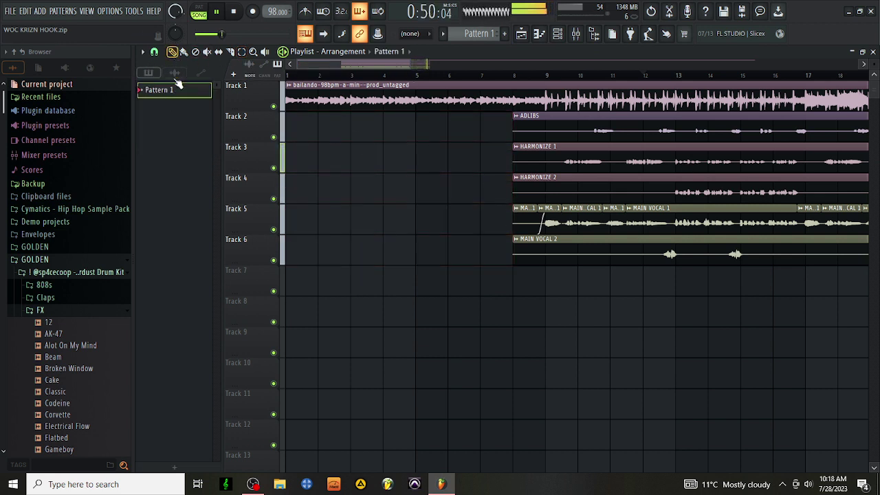
pyautogui.click(535, 289)
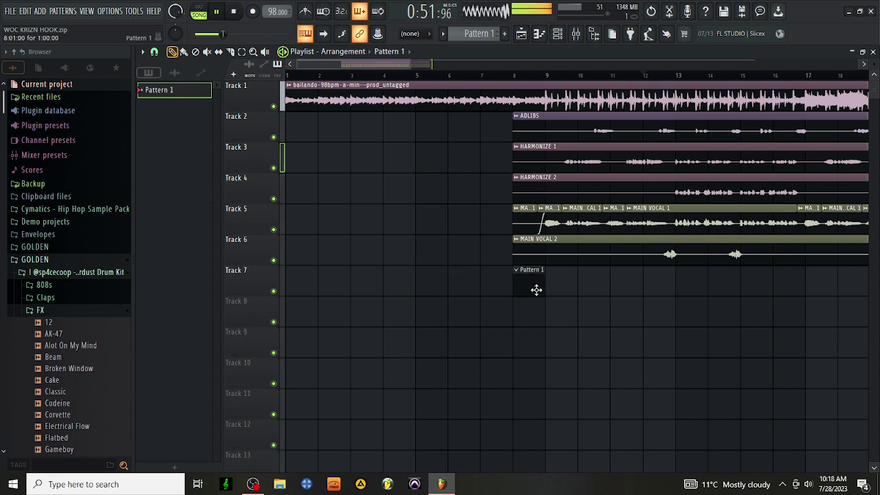
pyautogui.moveTo(544, 289); pyautogui.dragTo(787, 293)
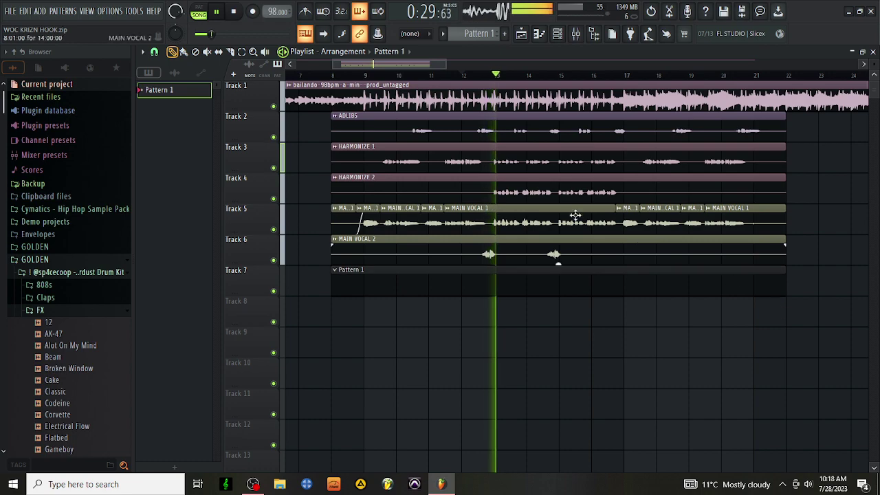
pyautogui.click(300, 73)
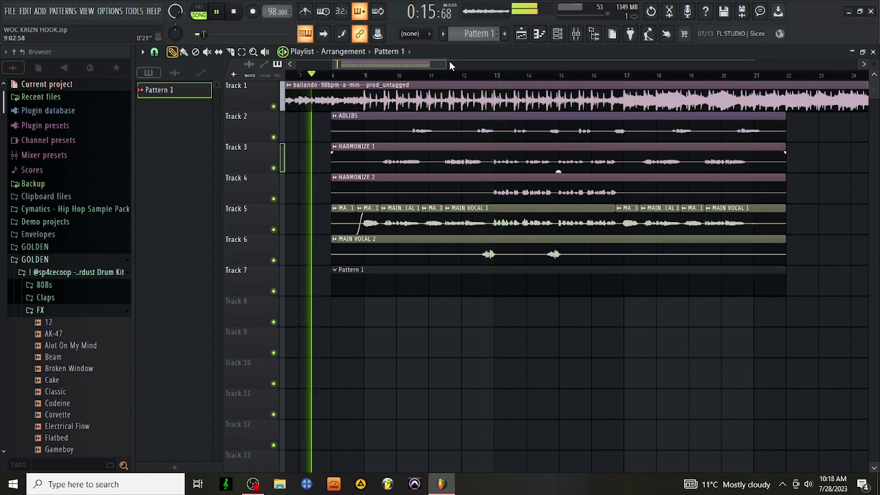
pyautogui.moveTo(445, 62); pyautogui.dragTo(619, 64)
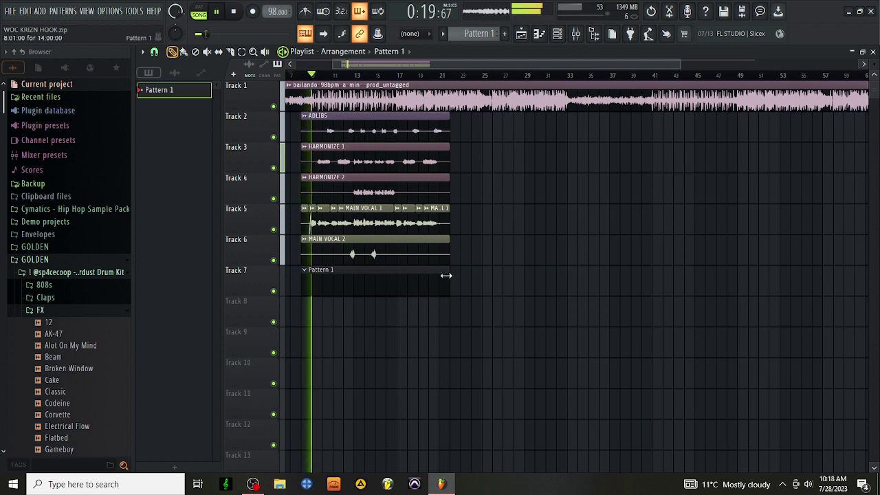
pyautogui.moveTo(454, 279); pyautogui.dragTo(645, 322)
# Select all vocal clips together with the Pattern 1 spacer and duplicate them from bar 40
pyautogui.click(242, 51)
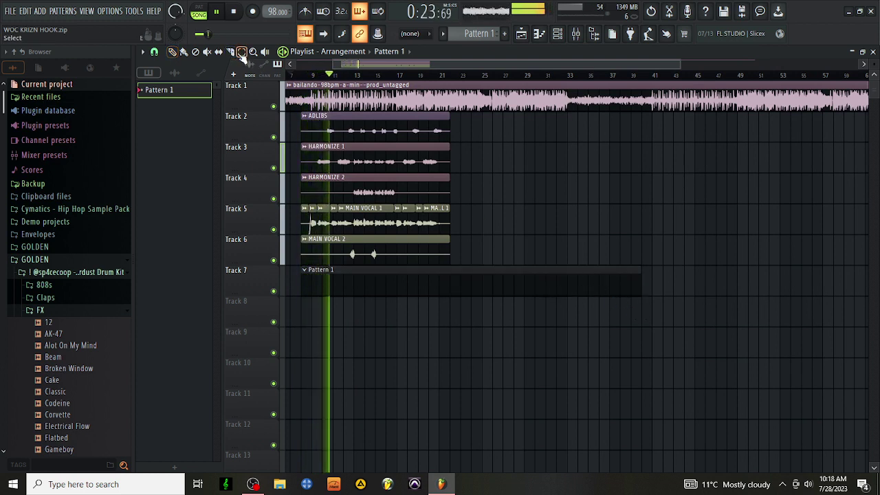
pyautogui.moveTo(709, 361); pyautogui.dragTo(299, 115)
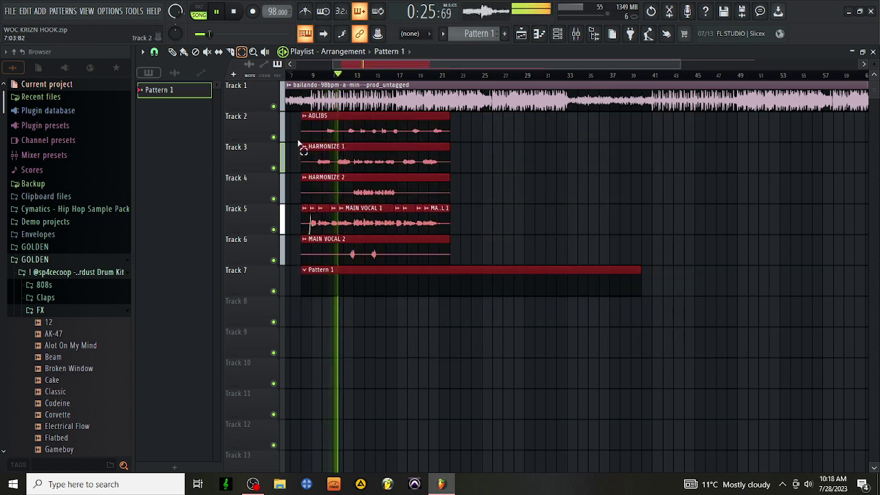
pyautogui.hotkey('ctrl', 'b')
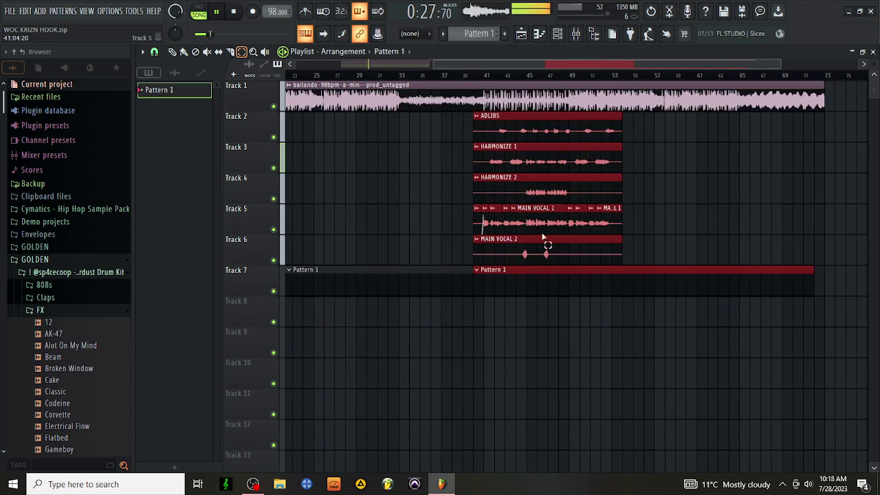
# Delete both Pattern 1 spacer clips from track 7
pyautogui.moveTo(436, 63); pyautogui.dragTo(145, 61)
pyautogui.click(172, 51)
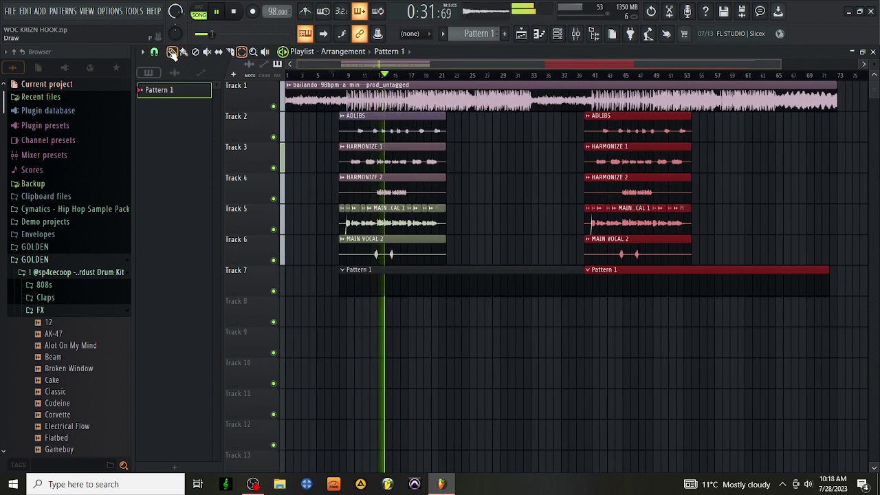
pyautogui.rightClick(373, 292)
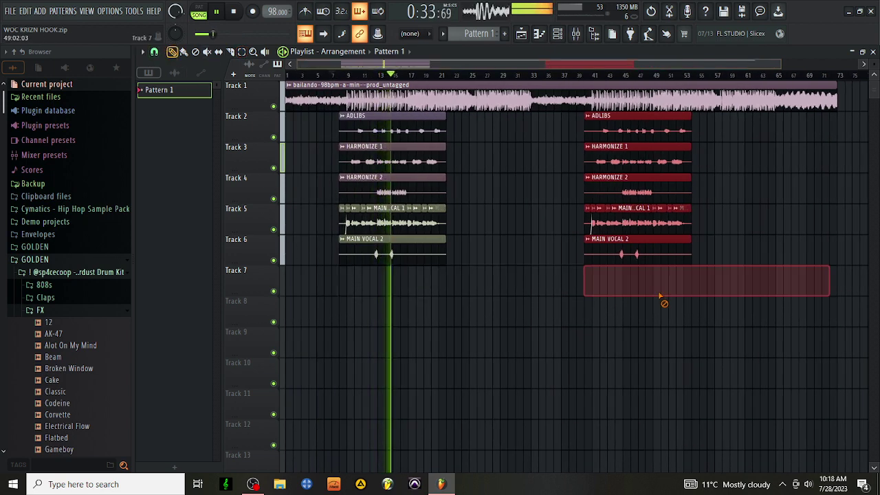
pyautogui.rightClick(664, 295)
# Set the beat clip's channel volume to about 80% and load the "gabila master magic" state on the Master mixer track
pyautogui.doubleClick(613, 91)
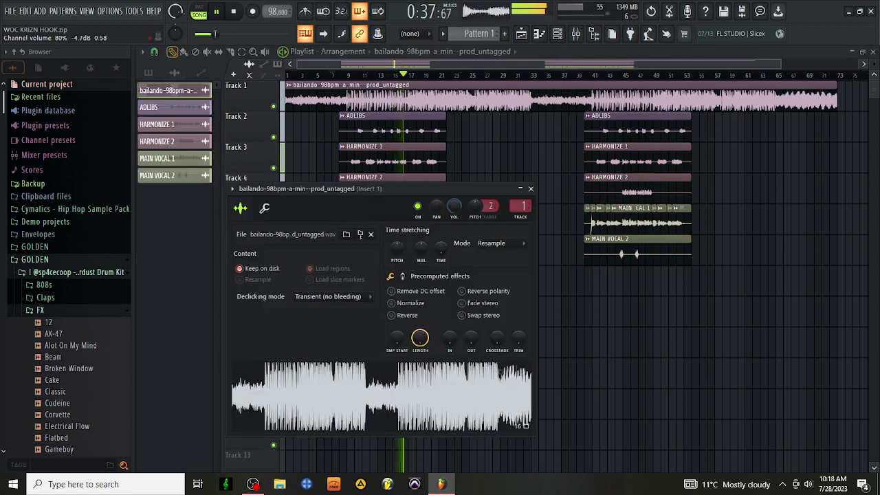
pyautogui.click(558, 33)
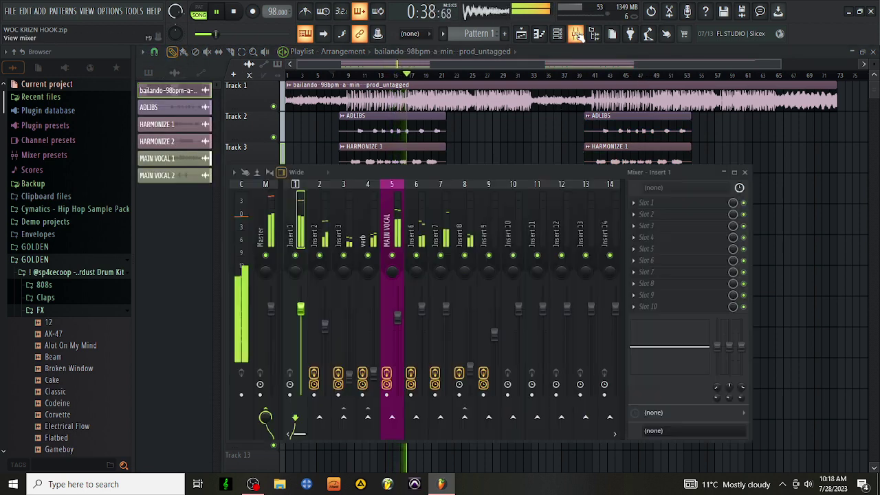
pyautogui.click(270, 209)
pyautogui.rightClick(274, 227)
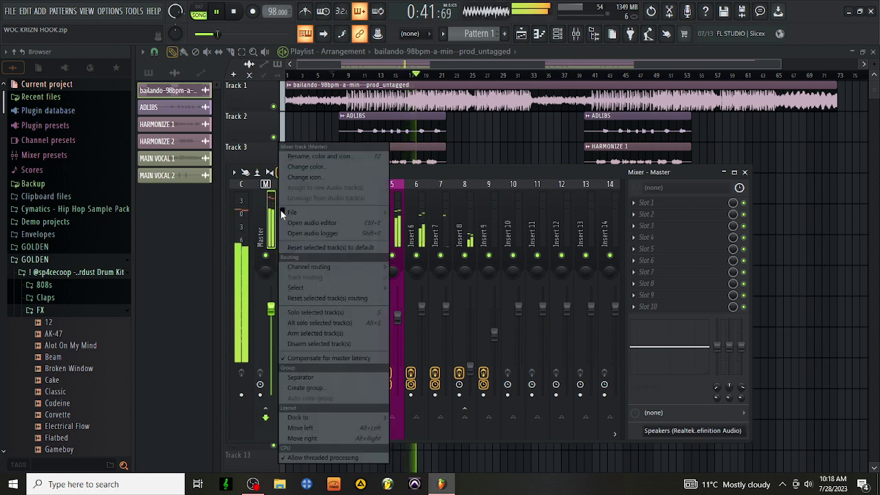
pyautogui.click(337, 215)
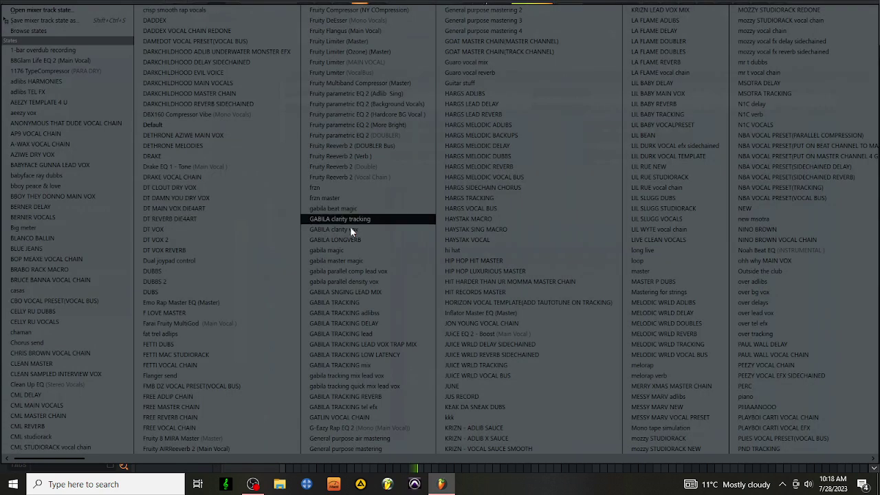
pyautogui.click(372, 260)
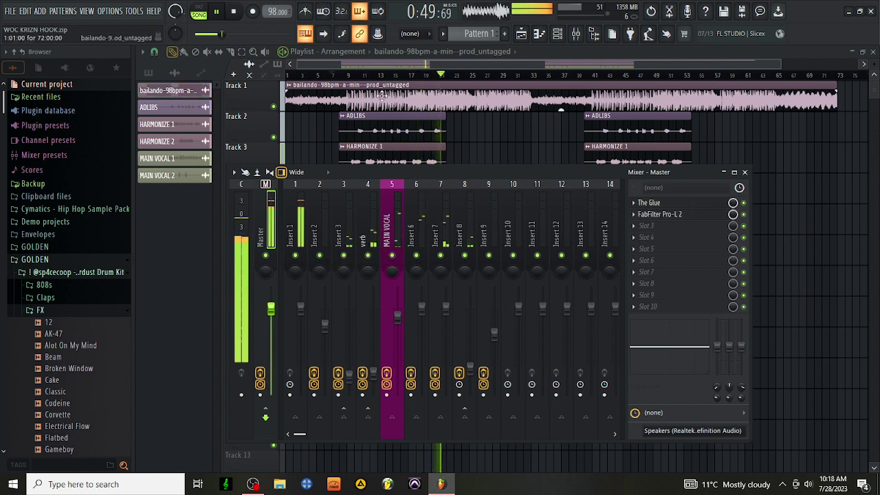
# Play the hook, lower the MAIN VOCAL mixer track's volume slightly and inspect its WaveShell StudioRack chain
pyautogui.click(334, 74)
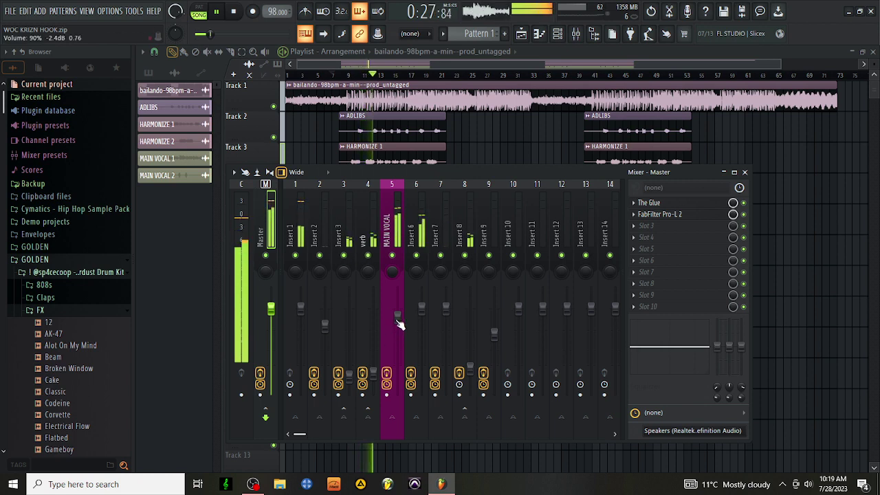
pyautogui.moveTo(399, 317); pyautogui.dragTo(398, 323)
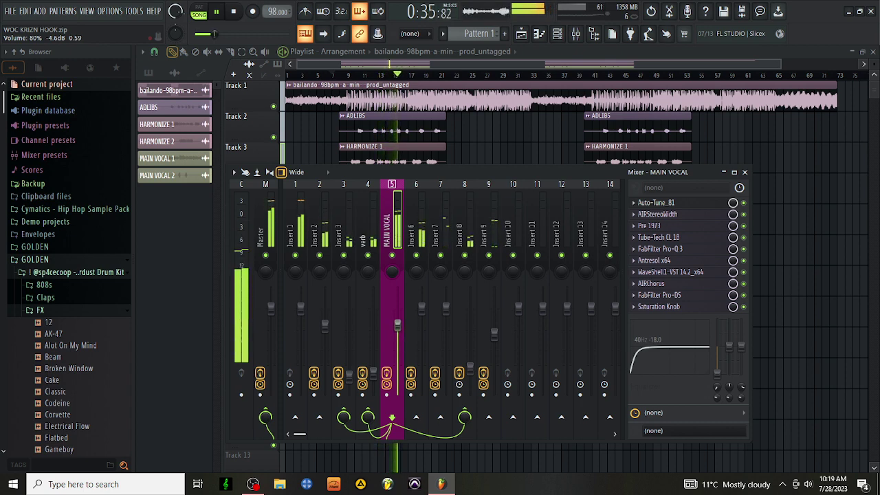
pyautogui.moveTo(398, 323); pyautogui.dragTo(397, 321)
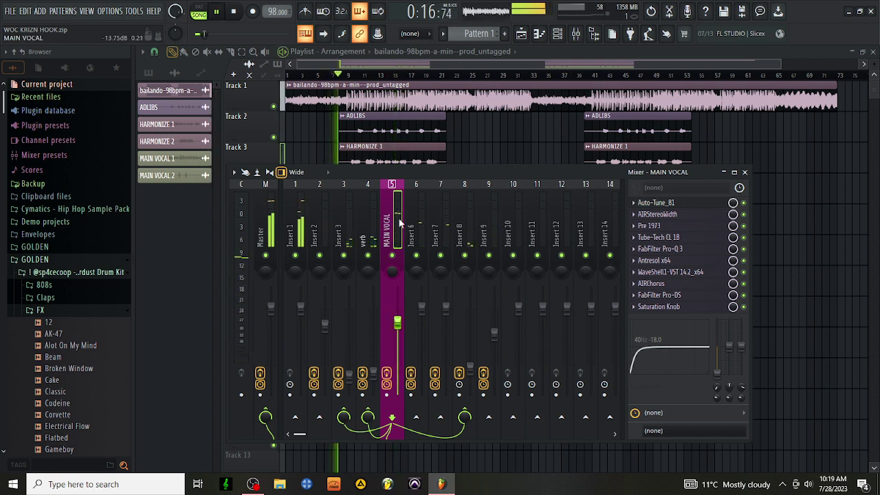
pyautogui.click(660, 271)
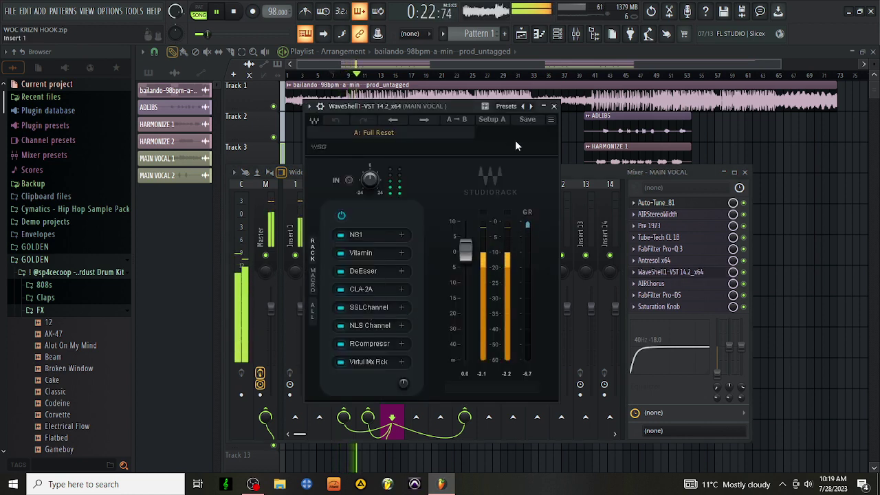
pyautogui.click(554, 107)
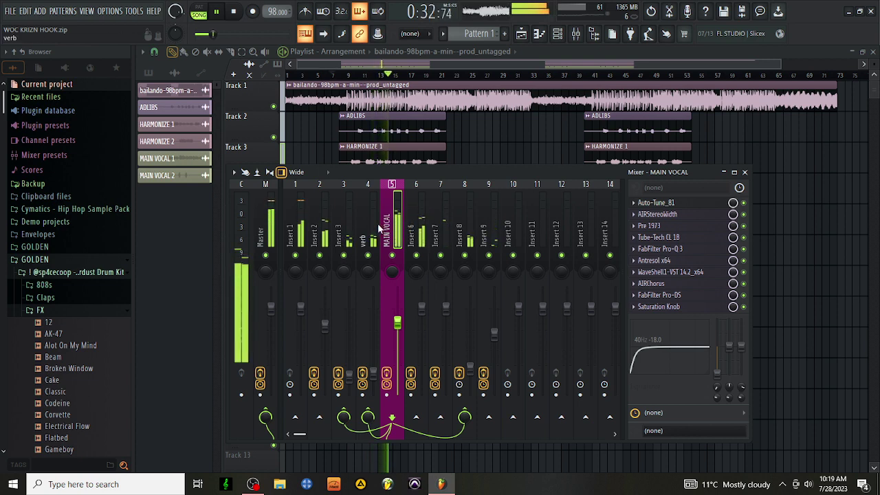
# On mixer track Insert 2, set the peaking EQ band to a 2.5 dB boost at about 1974 Hz
pyautogui.click(329, 220)
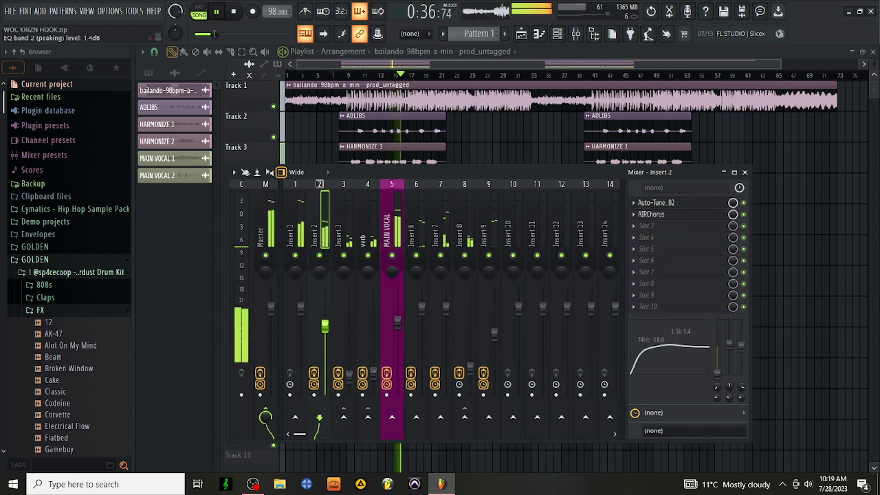
pyautogui.moveTo(736, 350); pyautogui.dragTo(736, 342)
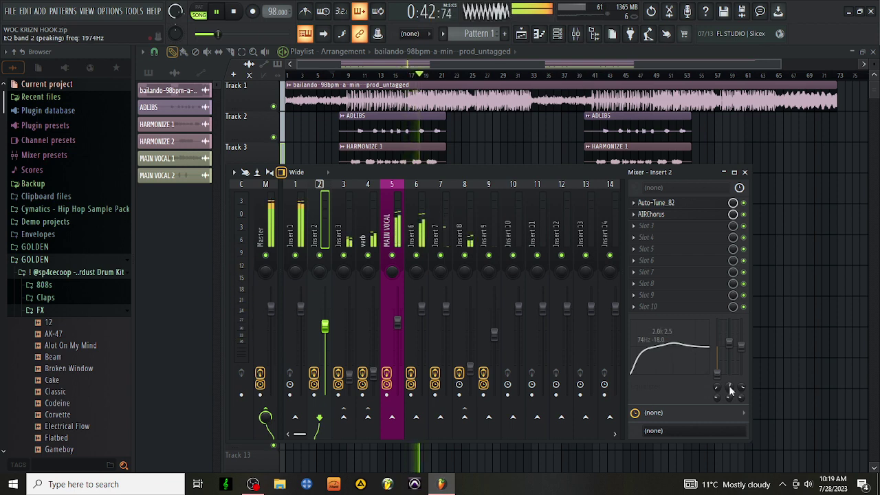
pyautogui.click(549, 67)
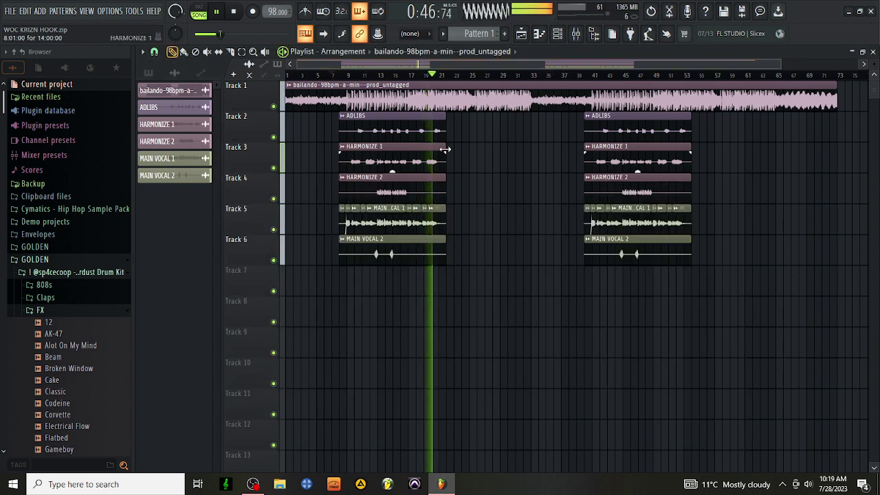
# Shorten the first hook's HARMONIZE 1 clip to end at bar 21 and its HARMONIZE 2 clip to end at bar 17
pyautogui.moveTo(441, 147); pyautogui.dragTo(433, 146)
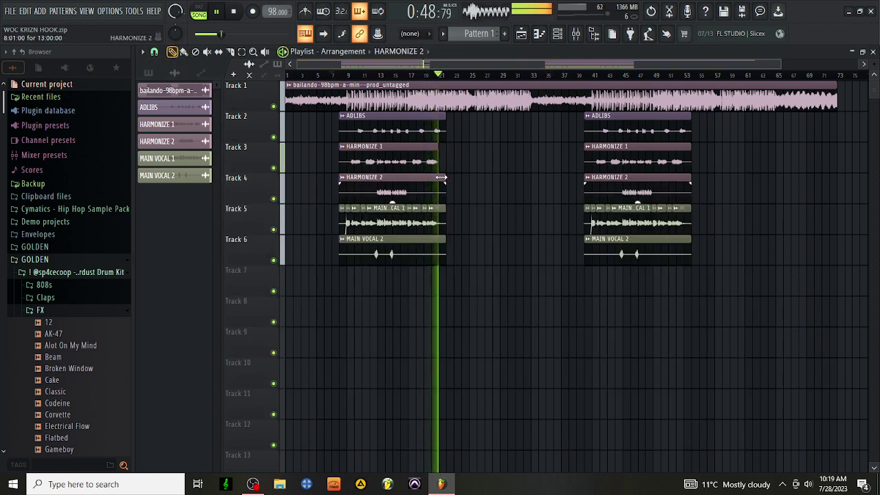
pyautogui.moveTo(444, 178); pyautogui.dragTo(408, 175)
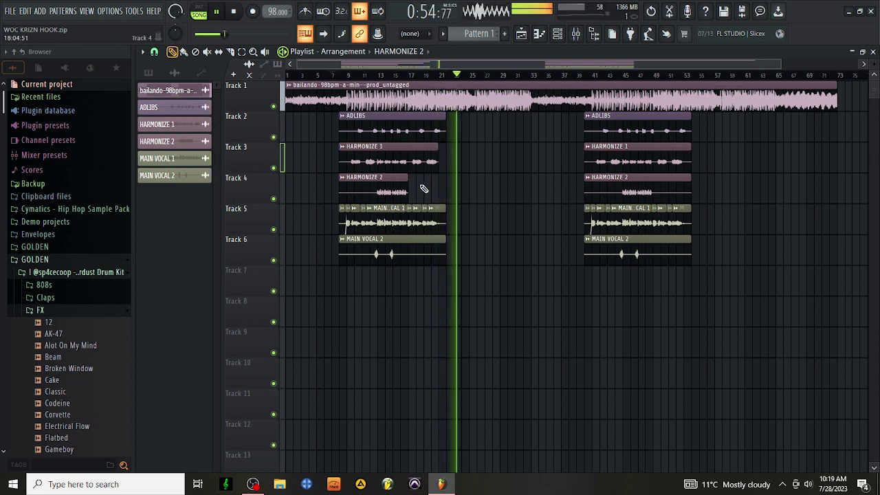
pyautogui.press('space')
pyautogui.press('space')
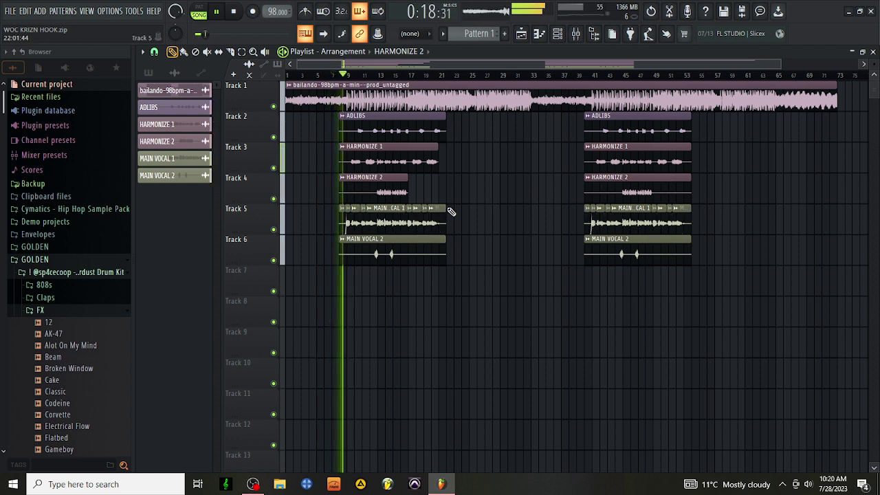
# End the first hook's MAIN VOCAL 1 at bar 21 and MAIN VOCAL 2 at bar 16, and fade out ADLIBS, HARMONIZE 1 and MAIN VOCAL 1
pyautogui.click(445, 208)
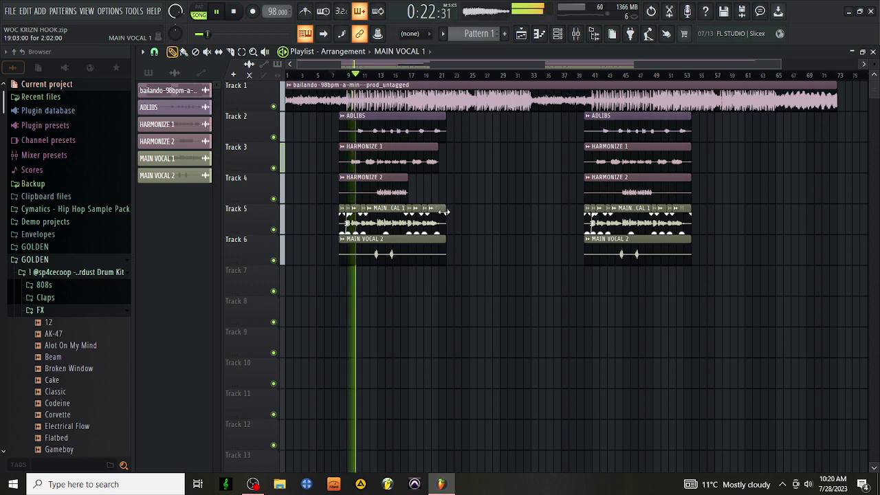
pyautogui.moveTo(445, 211); pyautogui.dragTo(401, 239)
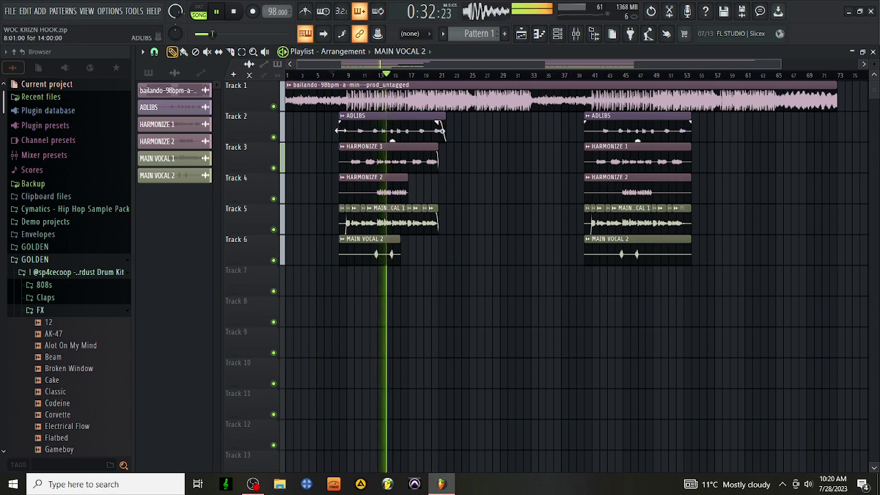
# Trim the first hook's clip starts: ADLIBS to bar 10, HARMONIZE 1 to bar 9, HARMONIZE 2 and MAIN VOCAL 2 to bar 12 with fade-ins
pyautogui.moveTo(340, 130); pyautogui.dragTo(348, 156)
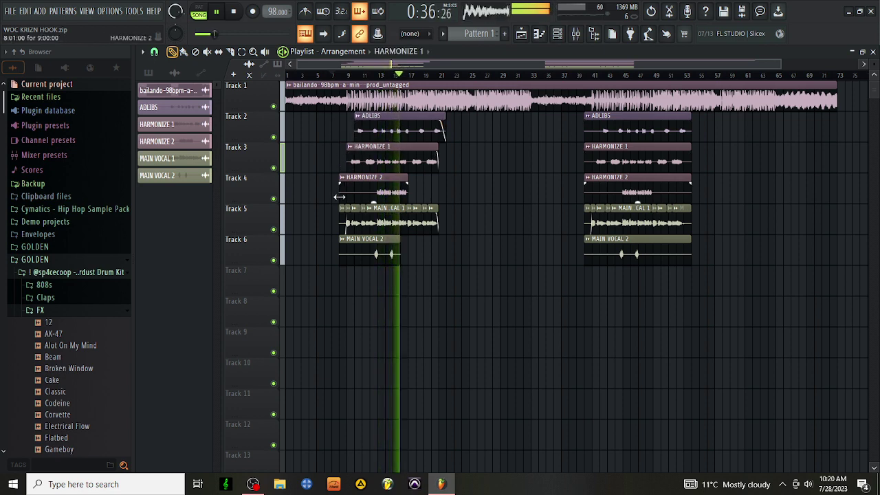
pyautogui.moveTo(339, 196); pyautogui.dragTo(383, 195)
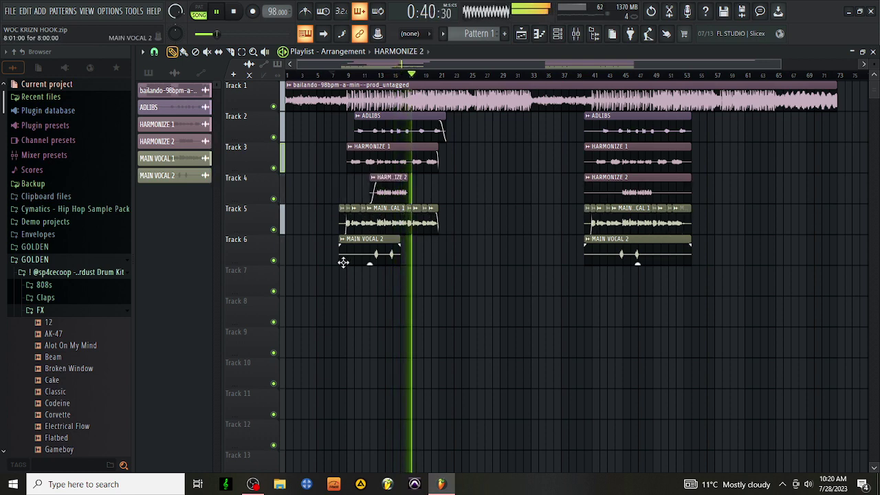
pyautogui.moveTo(343, 262); pyautogui.dragTo(379, 250)
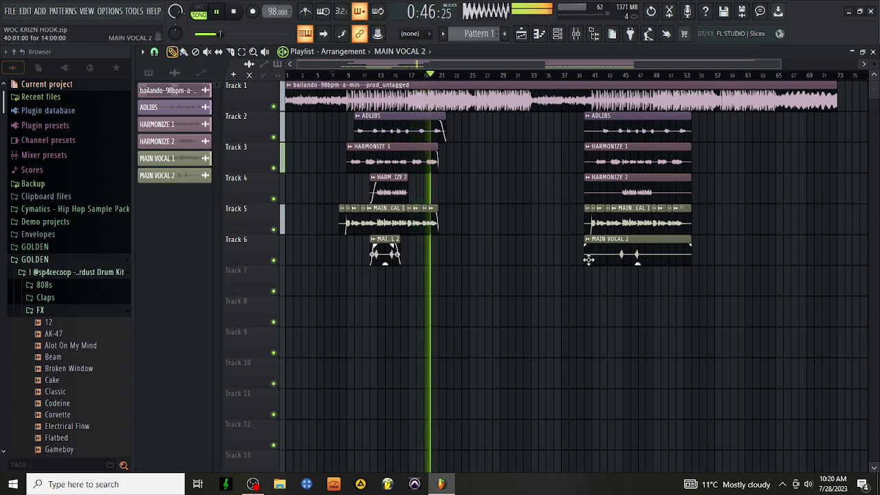
# Trim the second hook's MAIN VOCAL 2 clip to span bars 44 to 48, with fades at both ends
pyautogui.moveTo(589, 260); pyautogui.dragTo(619, 259)
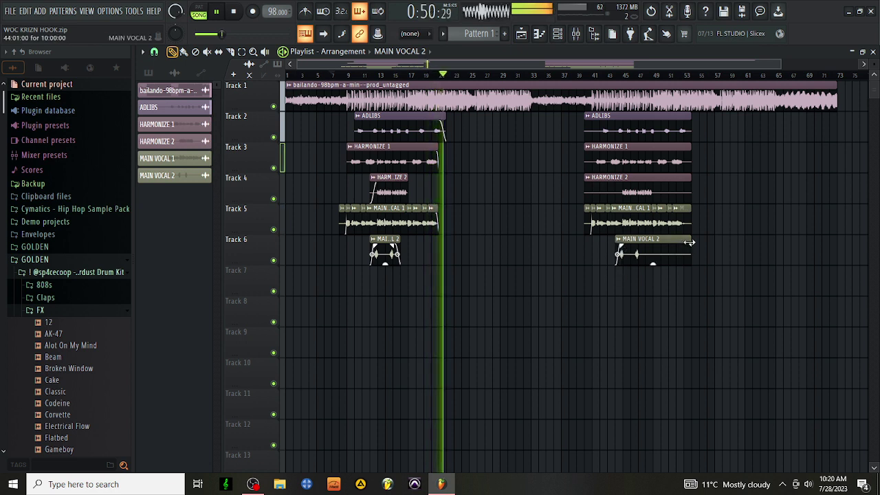
pyautogui.moveTo(690, 242); pyautogui.dragTo(643, 252)
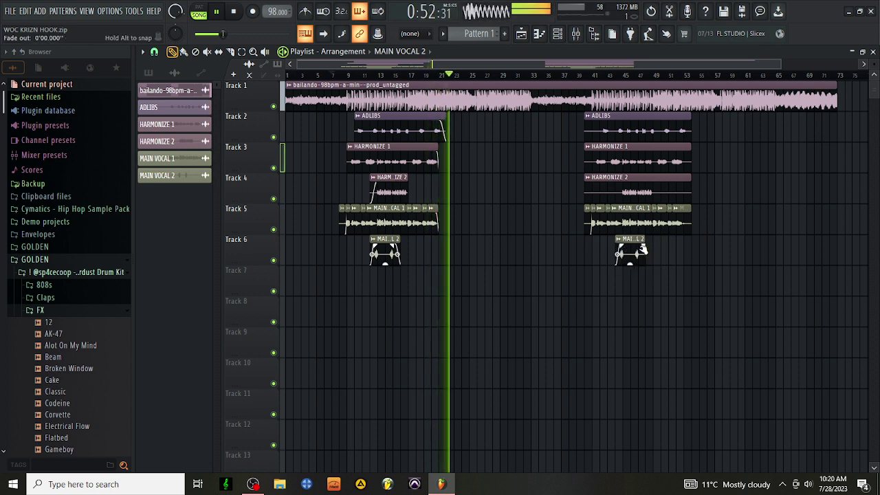
pyautogui.press('space')
pyautogui.press('space')
# Load WaveShell1-VST 14.0_x64 into the first effect slot of mixer track Insert 1
pyautogui.click(578, 33)
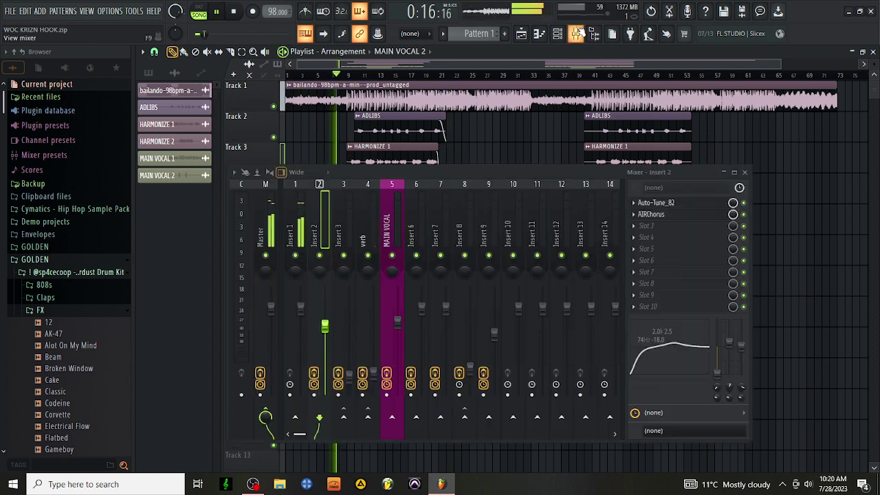
pyautogui.click(294, 224)
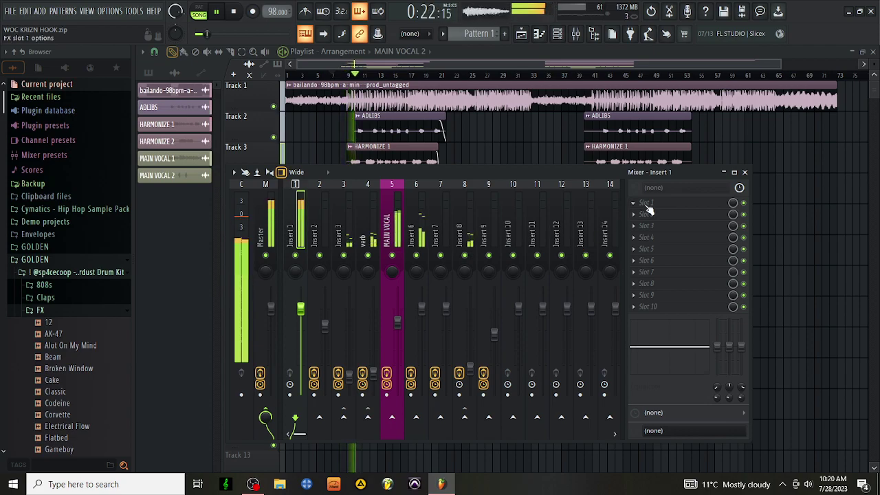
pyautogui.click(645, 205)
pyautogui.scroll(-15, 645, 205)
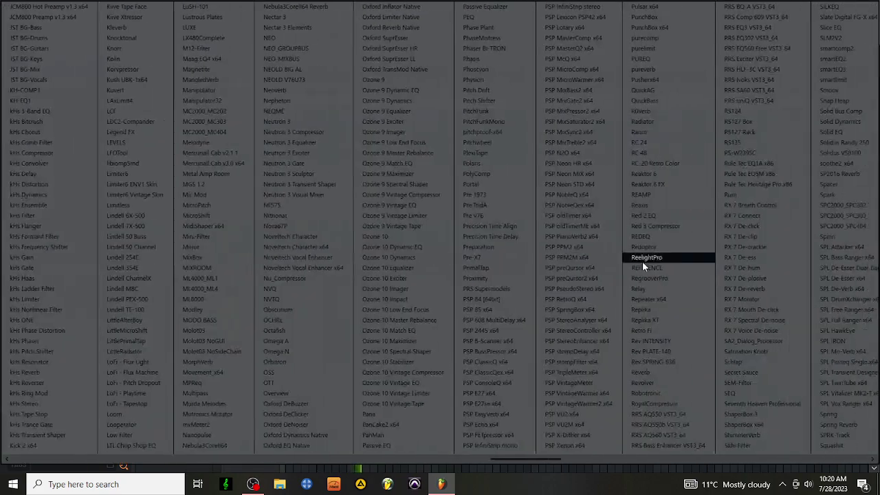
pyautogui.click(712, 431)
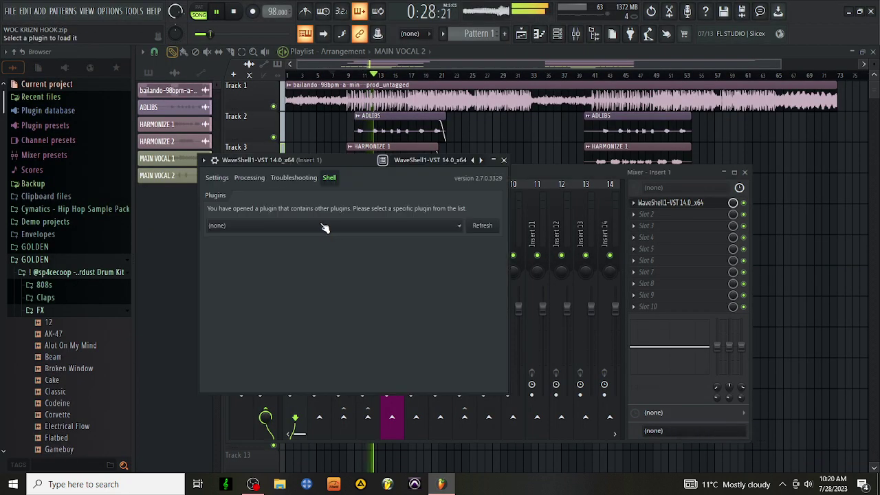
# Choose the Center Stereo plugin inside the WaveShell and adjust its LOW center/sides control
pyautogui.click(324, 226)
pyautogui.scroll(5, 49, 174)
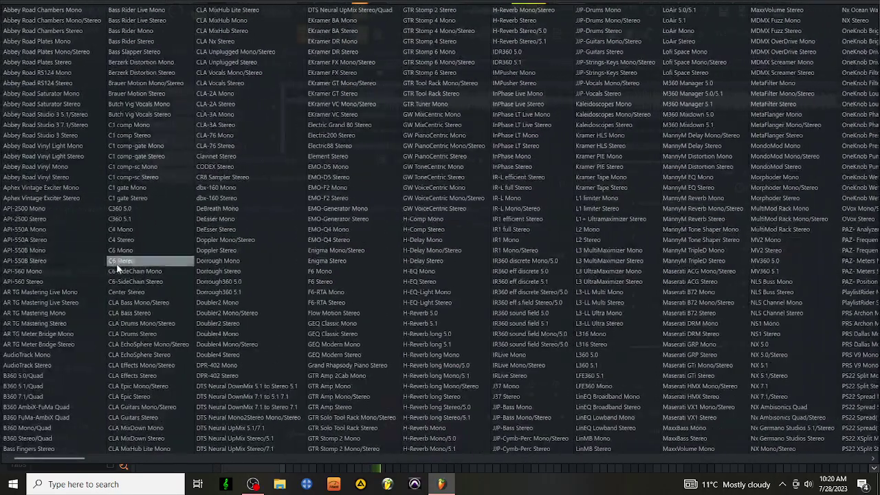
pyautogui.click(141, 293)
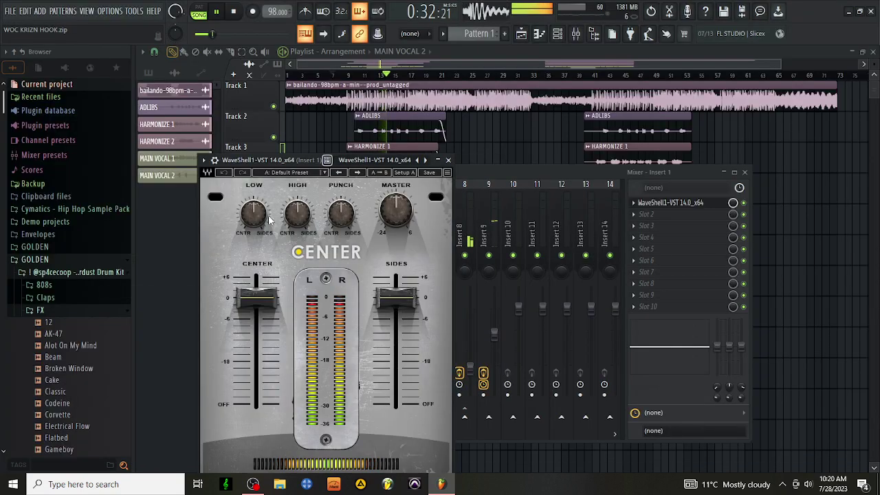
pyautogui.moveTo(253, 213); pyautogui.dragTo(253, 224)
pyautogui.click(449, 160)
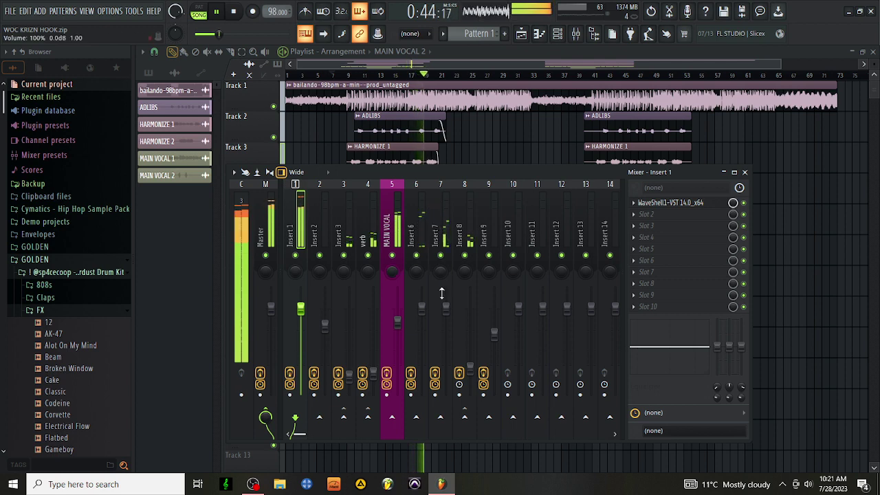
# Check Insert 7's effects and the HARMONIZE 1 channel settings, and set the ADLIBS channel volume to about 83%
pyautogui.click(447, 208)
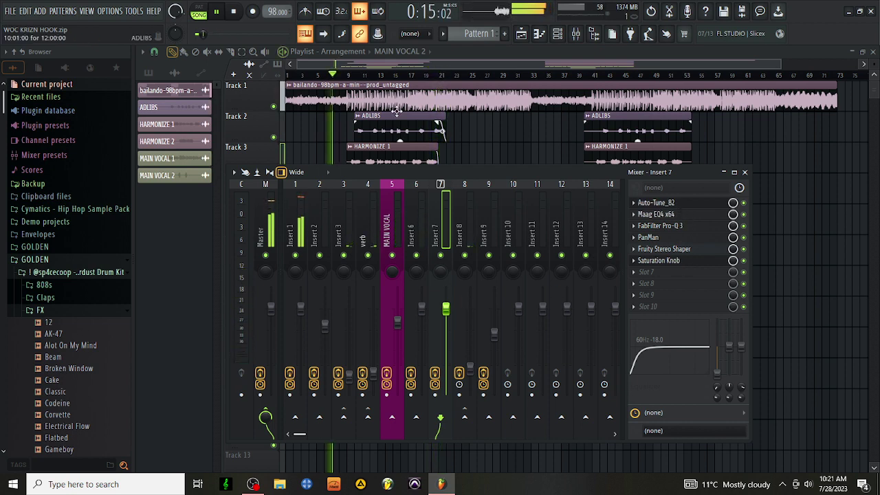
pyautogui.press('F9')
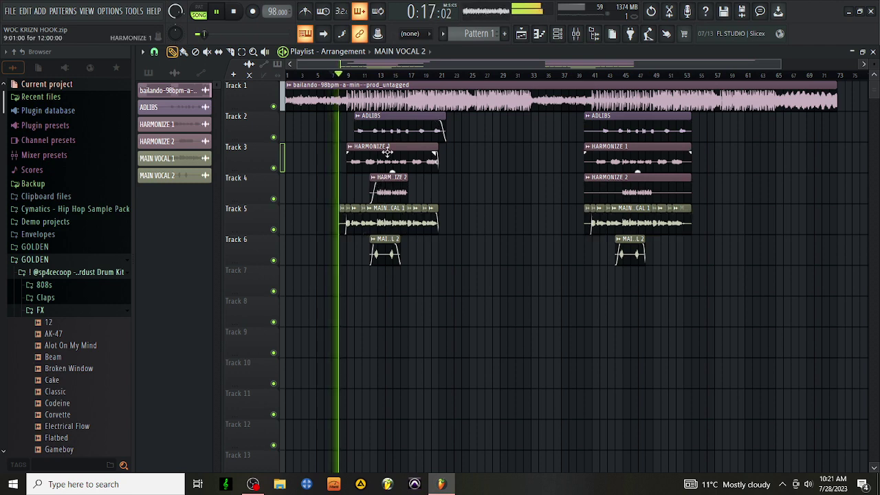
pyautogui.doubleClick(389, 156)
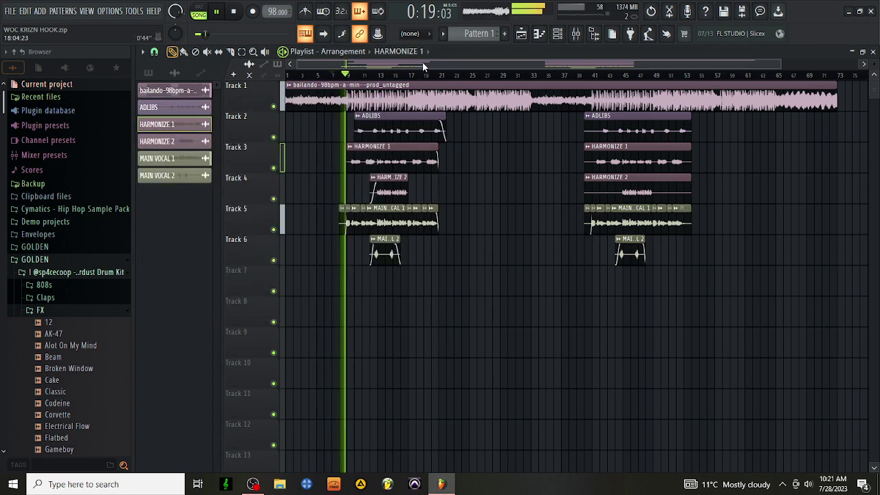
pyautogui.click(445, 102)
pyautogui.doubleClick(385, 127)
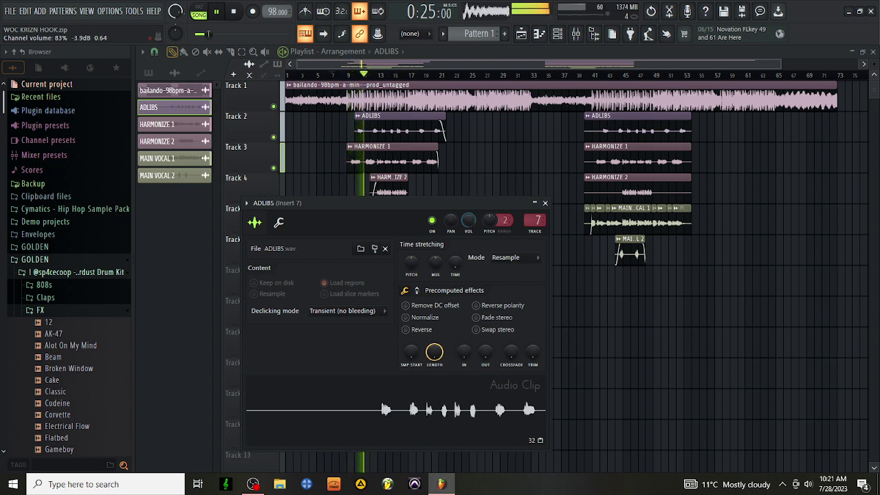
pyautogui.click(393, 157)
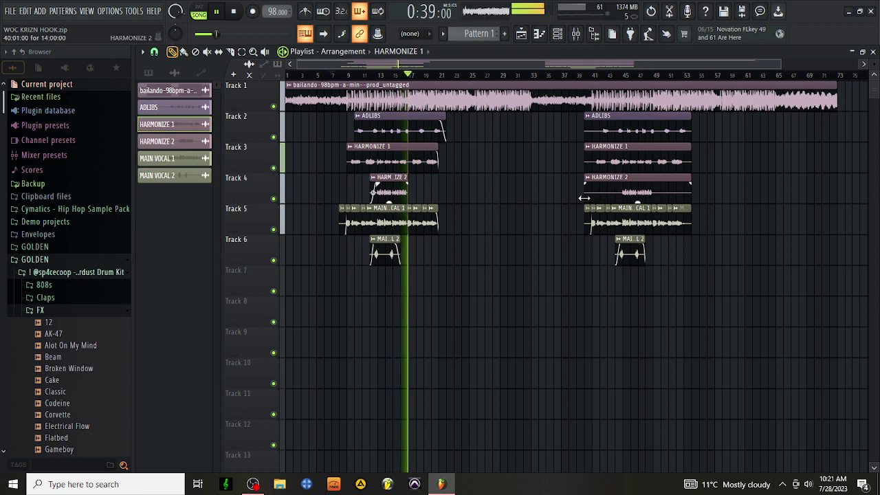
# Trim the second hook's HARMONIZE 2 clip to span bars 44 to 49, with a fade-in at its start
pyautogui.moveTo(588, 199); pyautogui.dragTo(623, 190)
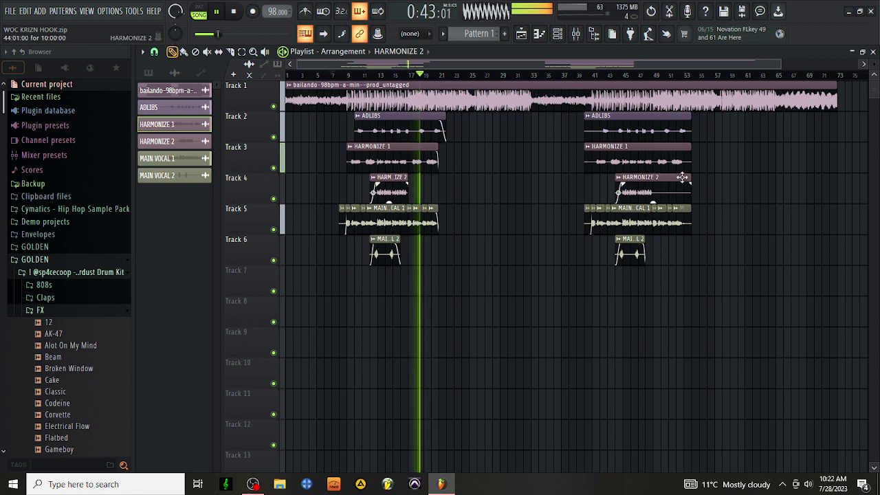
pyautogui.moveTo(692, 180); pyautogui.dragTo(656, 181)
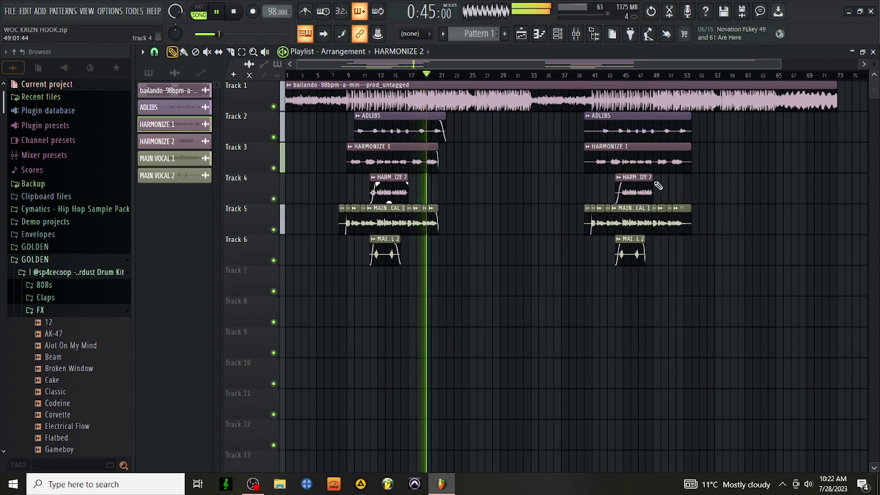
# Trim the second hook's HARMONIZE 1 clip to span bars 41 to 53 and start its ADLIBS clip at bar 42
pyautogui.moveTo(585, 167); pyautogui.dragTo(593, 167)
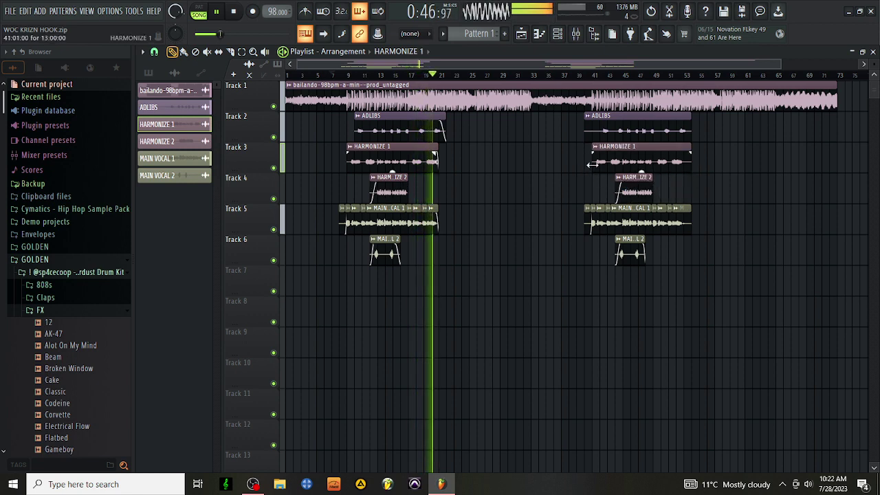
pyautogui.moveTo(585, 130); pyautogui.dragTo(600, 137)
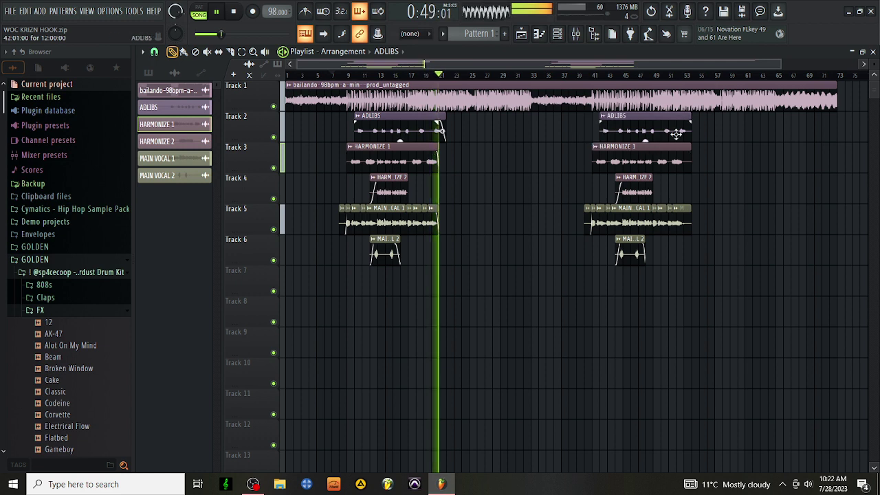
pyautogui.click(688, 150)
pyautogui.moveTo(688, 150); pyautogui.dragTo(679, 150)
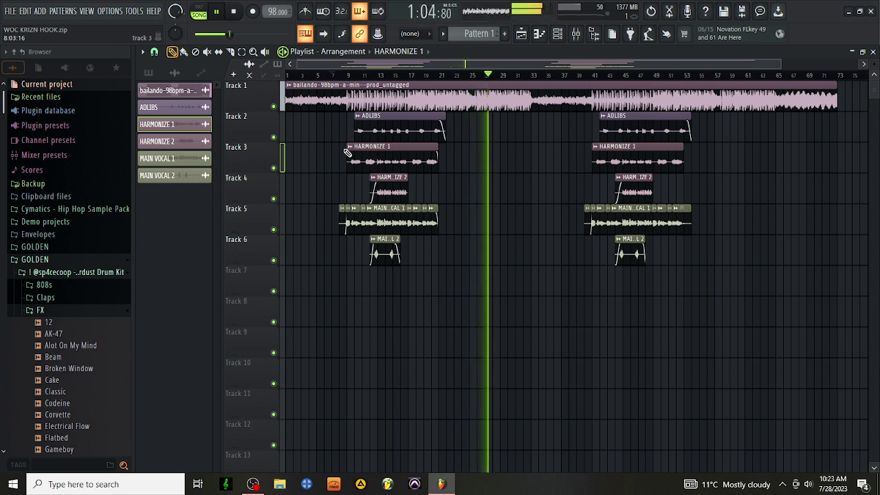
# Play the arrangement from the beginning to review both hook sections
pyautogui.click(234, 11)
pyautogui.click(234, 12)
pyautogui.click(216, 12)
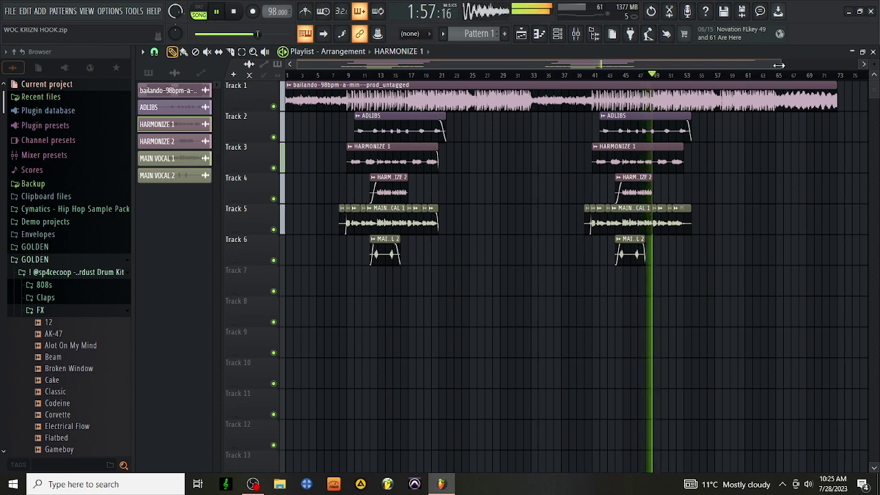
pyautogui.moveTo(777, 63); pyautogui.dragTo(752, 55)
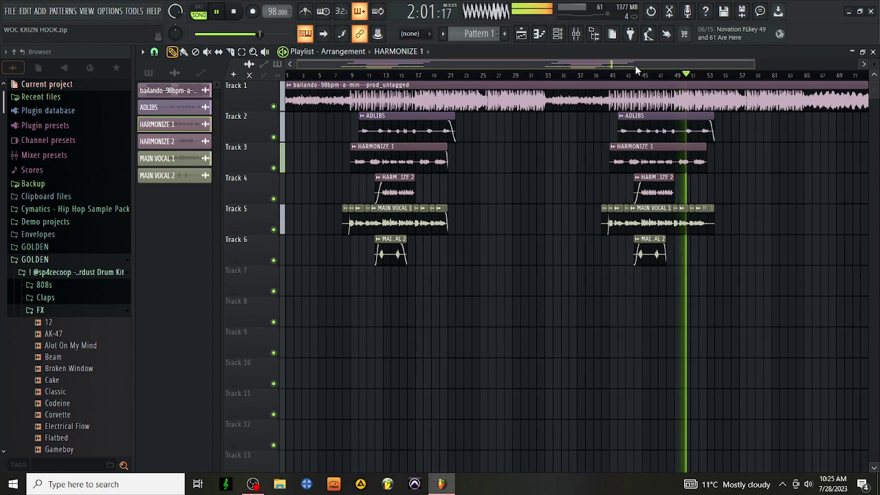
# Load VerbSuite Classics into the first effect slot of mixer track Insert 10 and lower the track's volume to about 18%
pyautogui.click(575, 33)
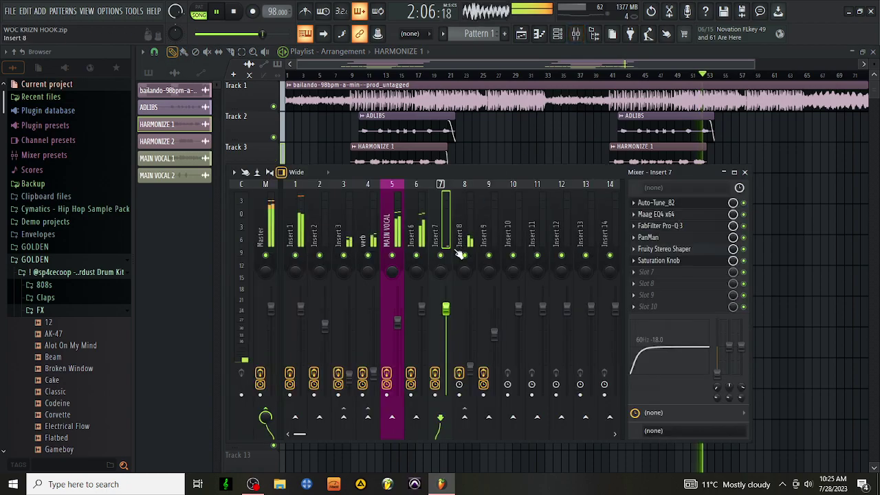
pyautogui.click(513, 218)
pyautogui.click(656, 202)
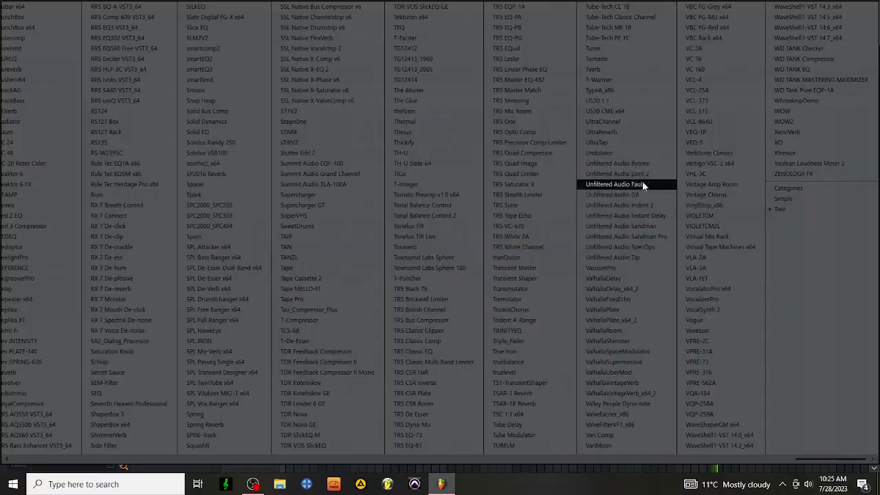
pyautogui.click(701, 156)
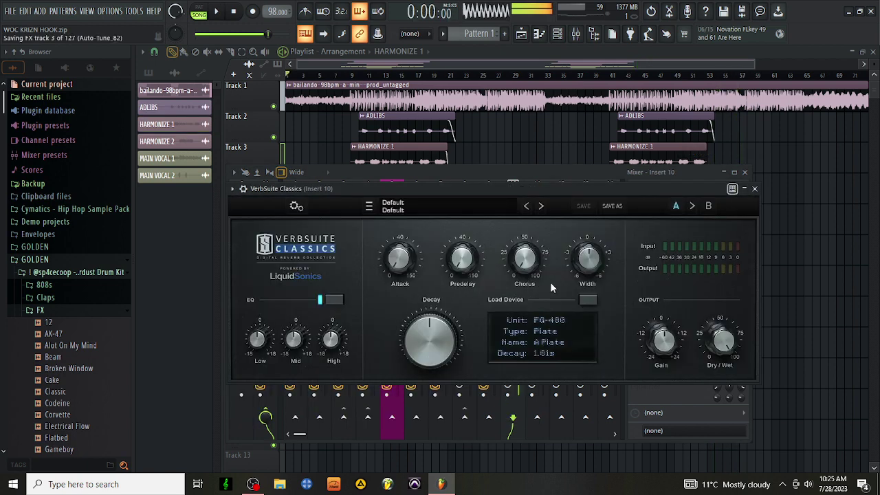
pyautogui.click(756, 188)
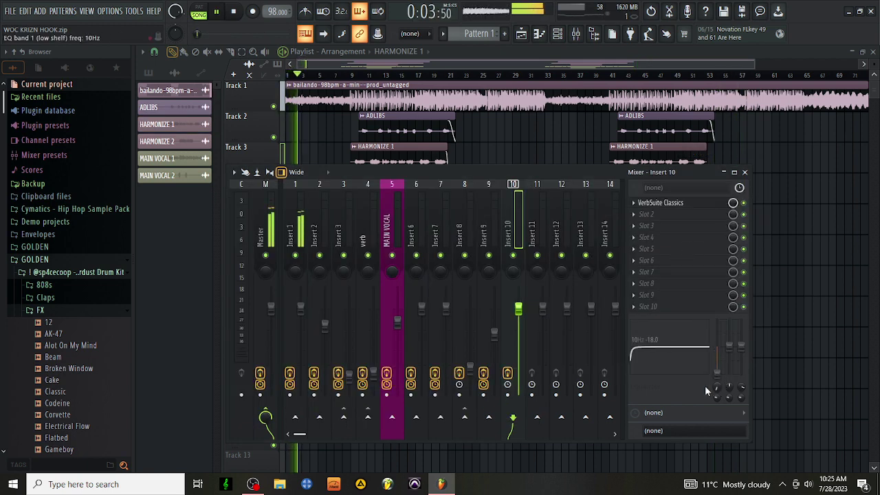
pyautogui.moveTo(521, 321); pyautogui.dragTo(521, 378)
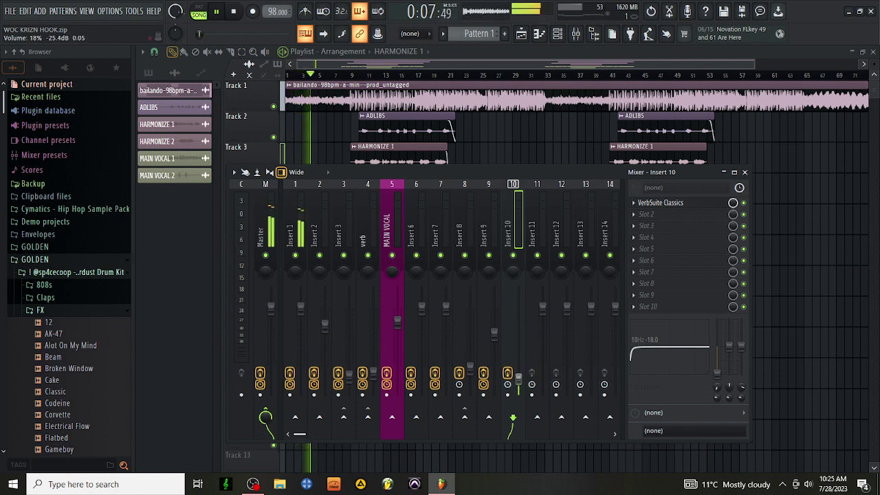
# Send the MAIN VOCAL and Insert 7 mixer tracks to the Insert 10 reverb track
pyautogui.click(393, 190)
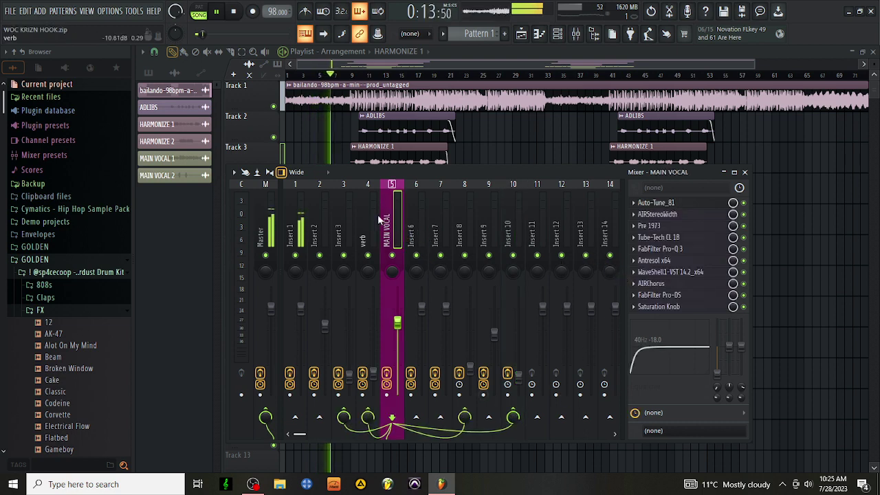
pyautogui.click(434, 219)
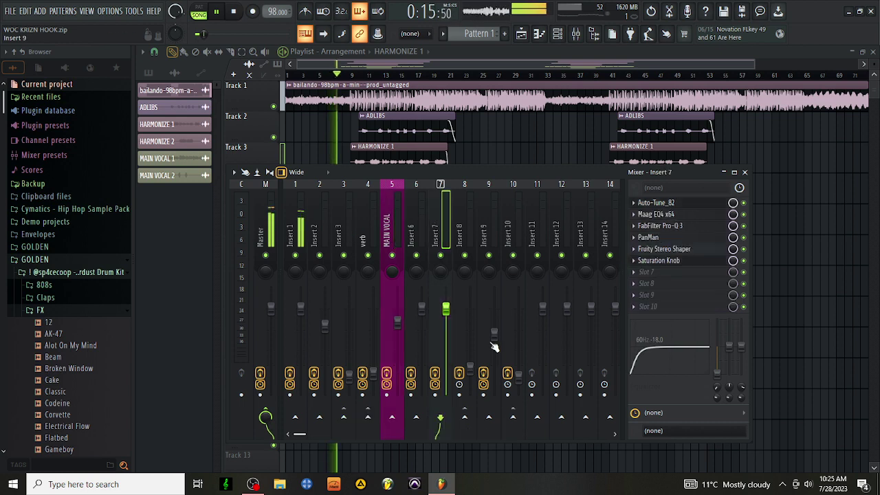
pyautogui.click(521, 418)
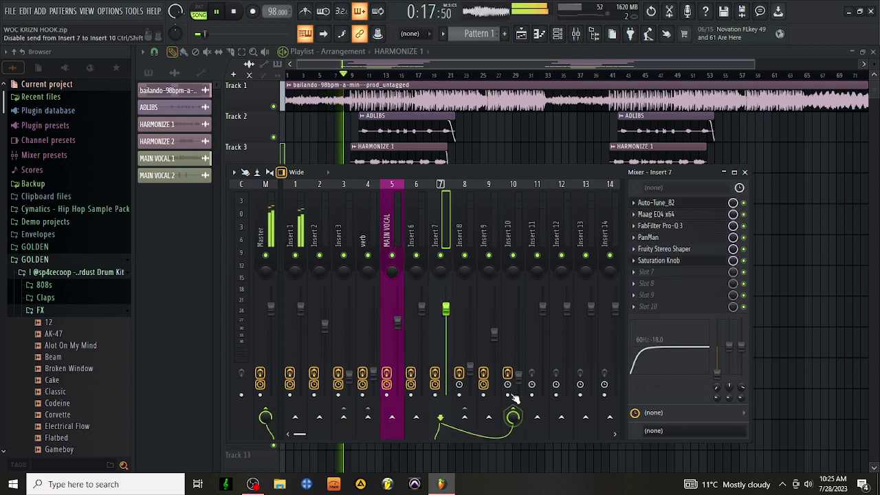
# Lower the Insert 10 reverb track's volume to about 10% and replay the first hook
pyautogui.click(468, 237)
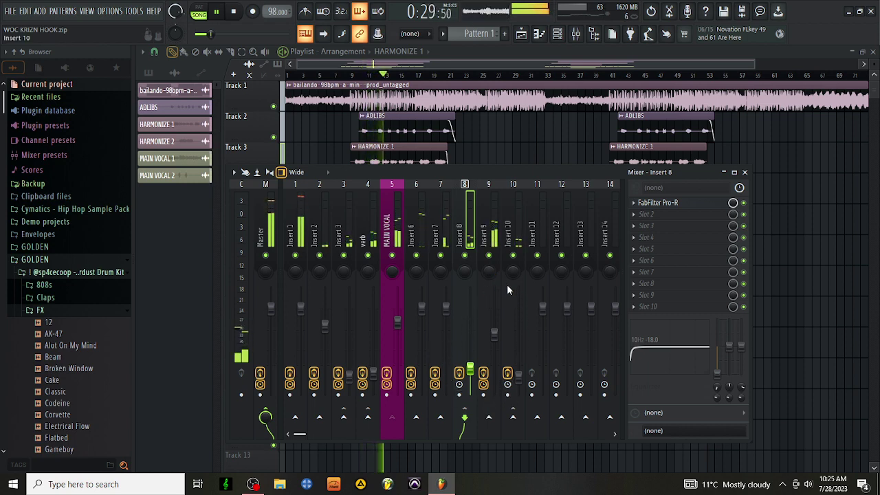
pyautogui.click(517, 377)
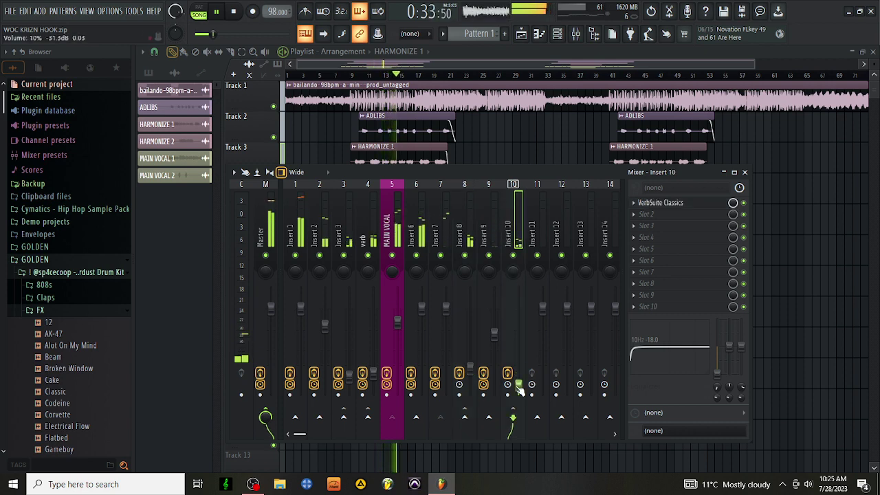
pyautogui.press('space')
pyautogui.press('space')
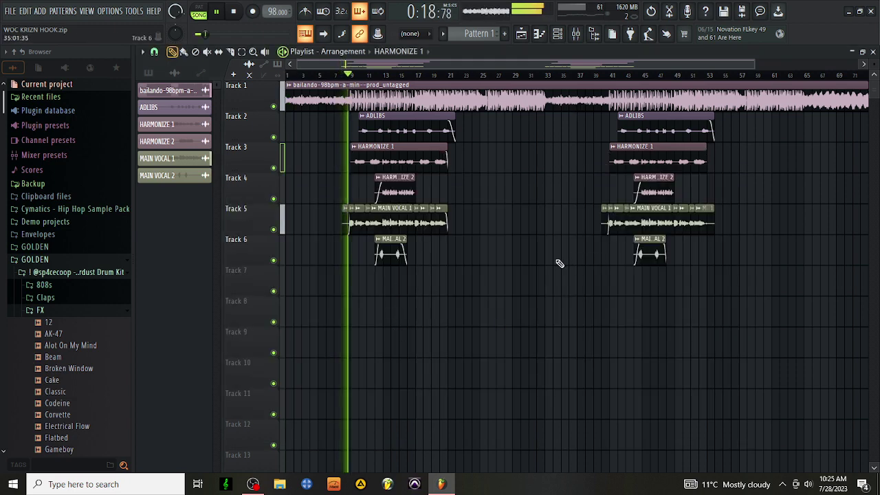
# Check the effects and send routing of mixer tracks Insert 2, Insert 3, Insert 7, Insert 8 and Insert 9 during playback
pyautogui.click(577, 35)
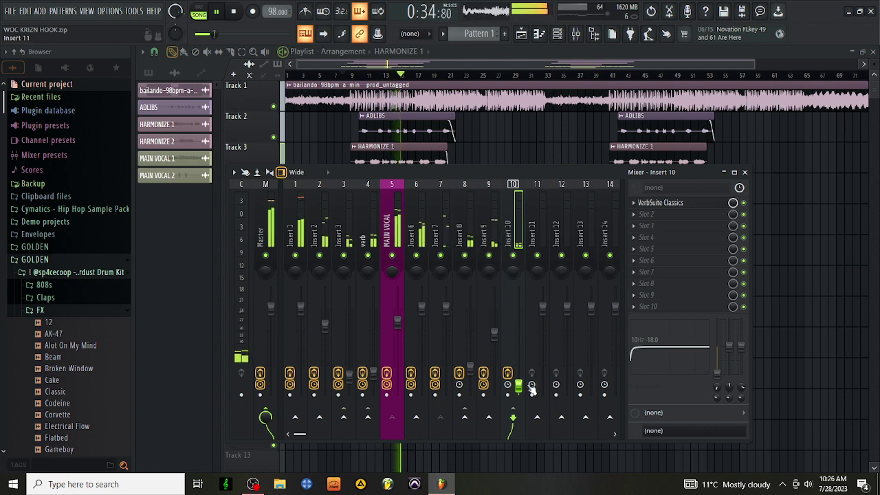
pyautogui.click(325, 215)
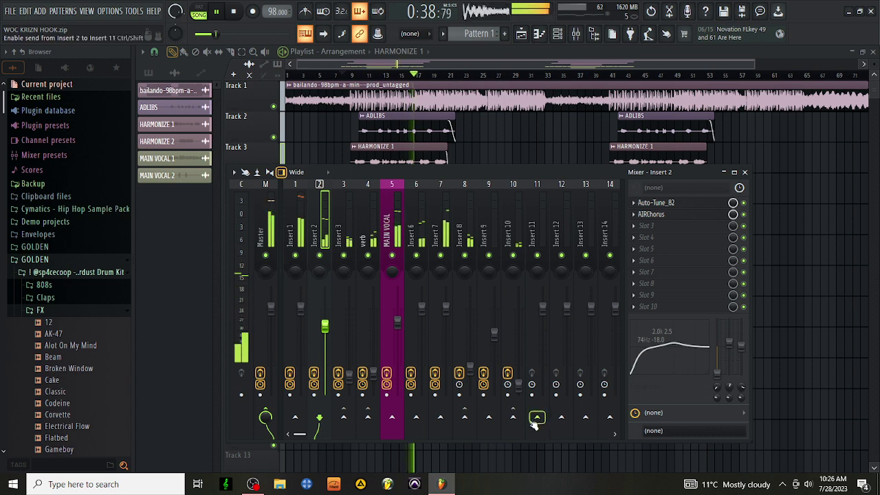
pyautogui.click(350, 231)
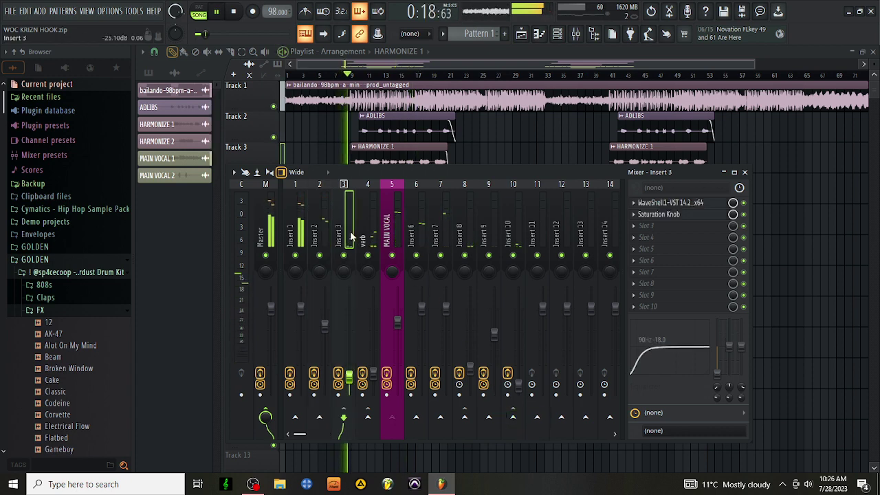
pyautogui.click(439, 223)
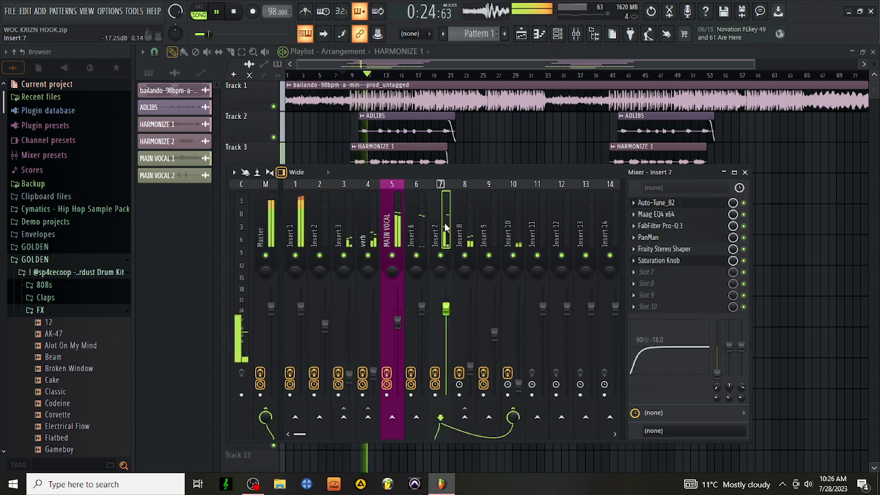
pyautogui.click(470, 224)
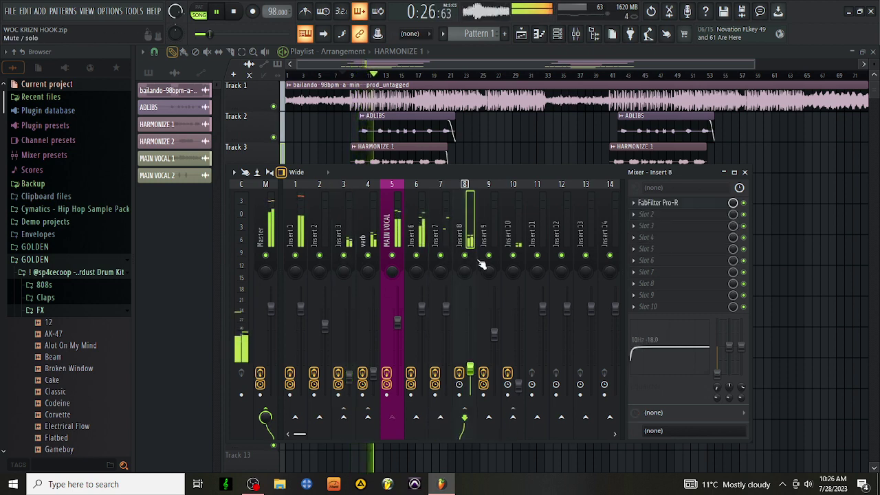
pyautogui.click(482, 231)
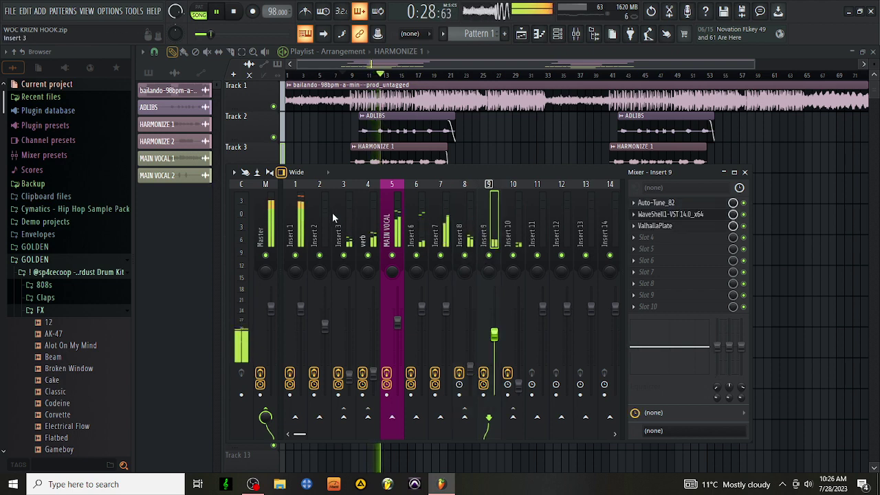
pyautogui.click(446, 220)
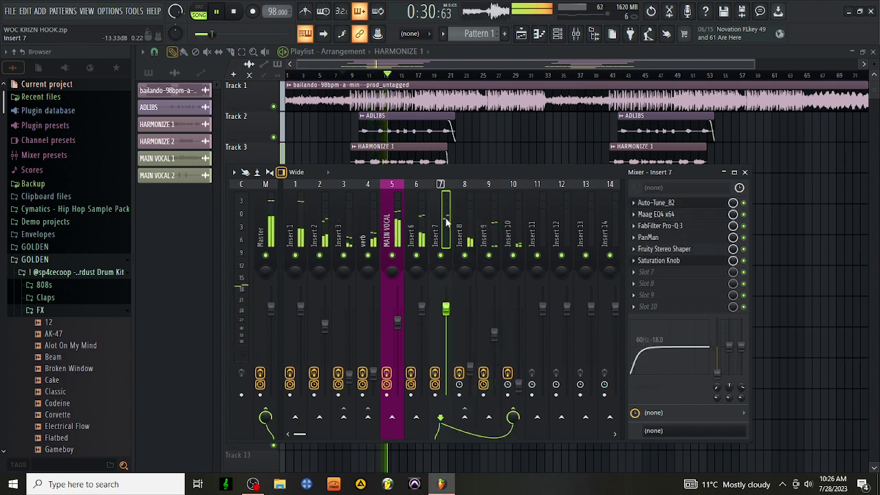
# Send Insert 6 to the Insert 10 reverb track and set its low EQ band to -18.0 at 30 Hz
pyautogui.click(424, 219)
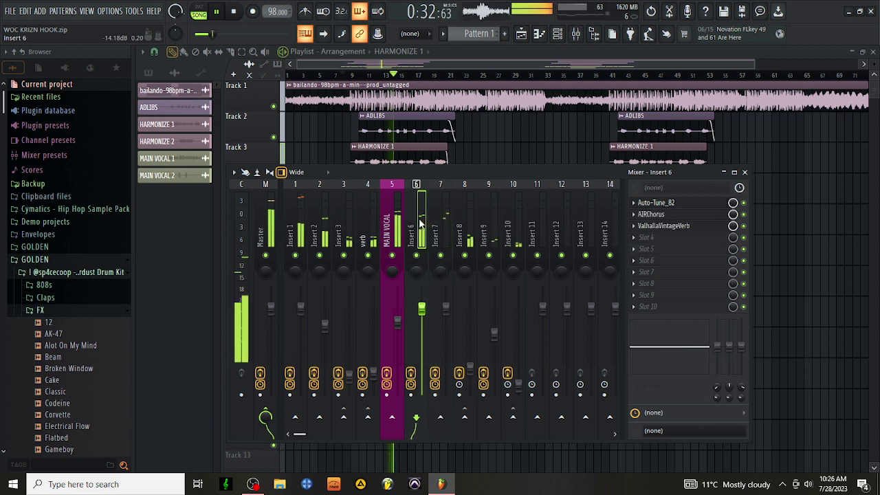
pyautogui.click(513, 417)
pyautogui.moveTo(720, 346); pyautogui.dragTo(717, 398)
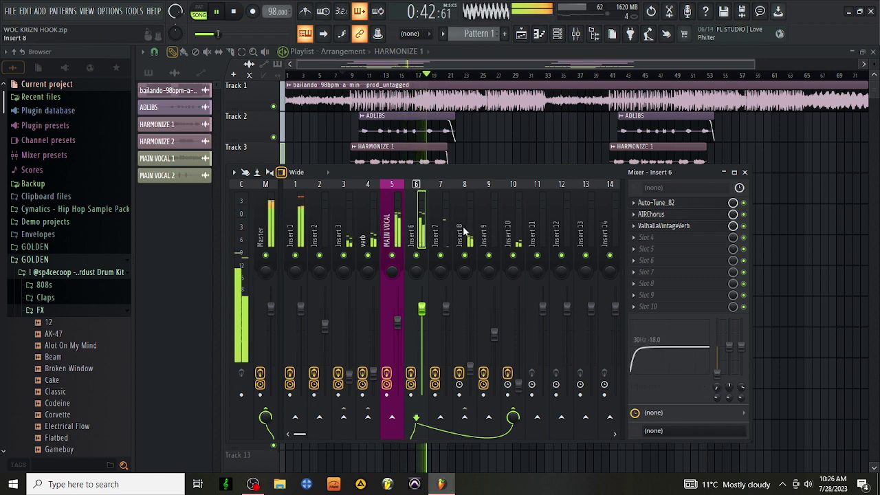
# Check the effects and routing of Insert 7, Insert 8, Insert 9 and the verb track, and return to the playlist
pyautogui.click(431, 214)
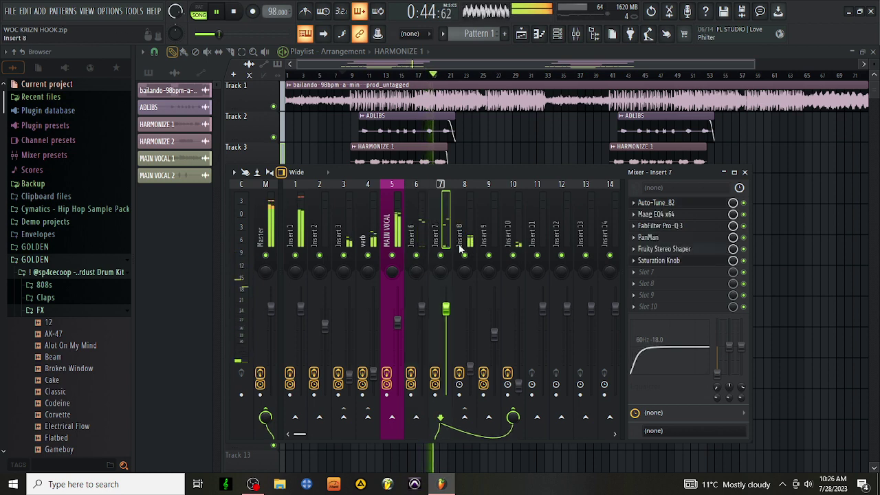
pyautogui.click(470, 220)
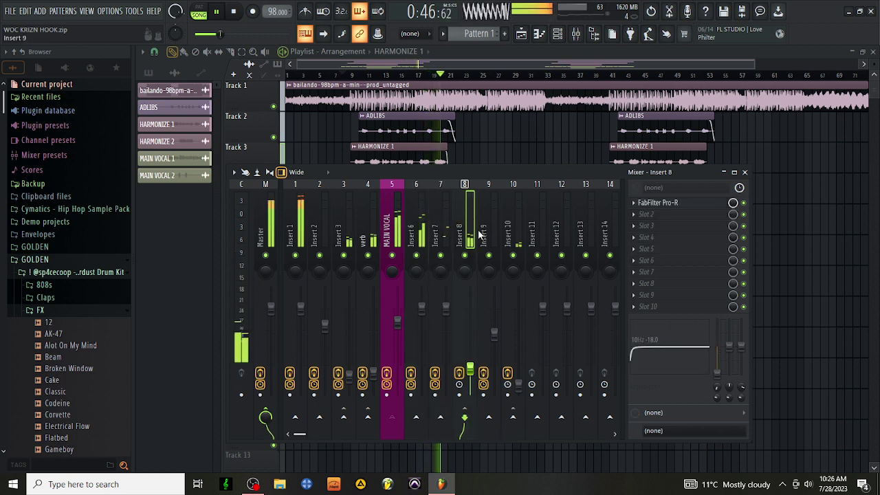
pyautogui.click(494, 223)
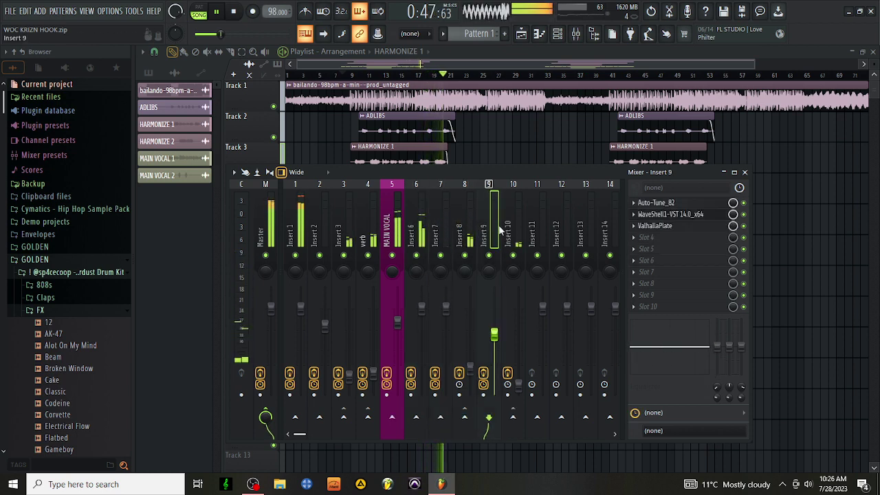
pyautogui.click(360, 210)
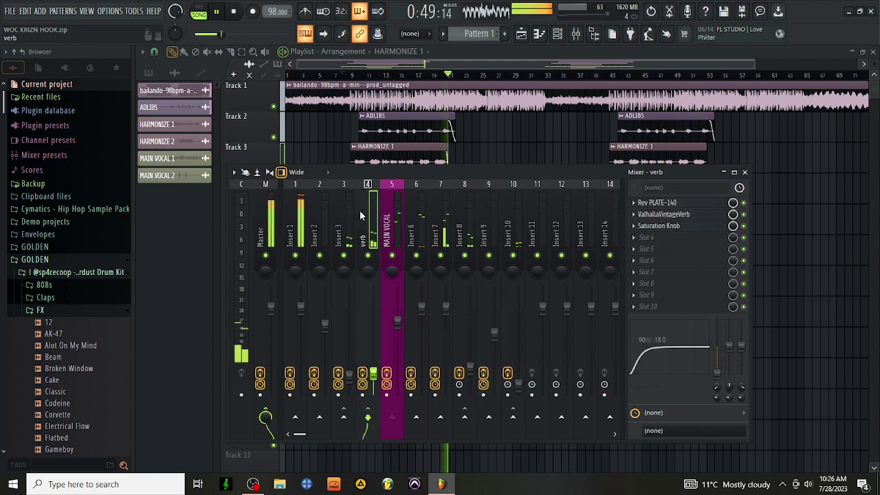
pyautogui.click(431, 68)
# Start saving the project as a new zipped song file and remove the word HOOK from its file name
pyautogui.click(10, 11)
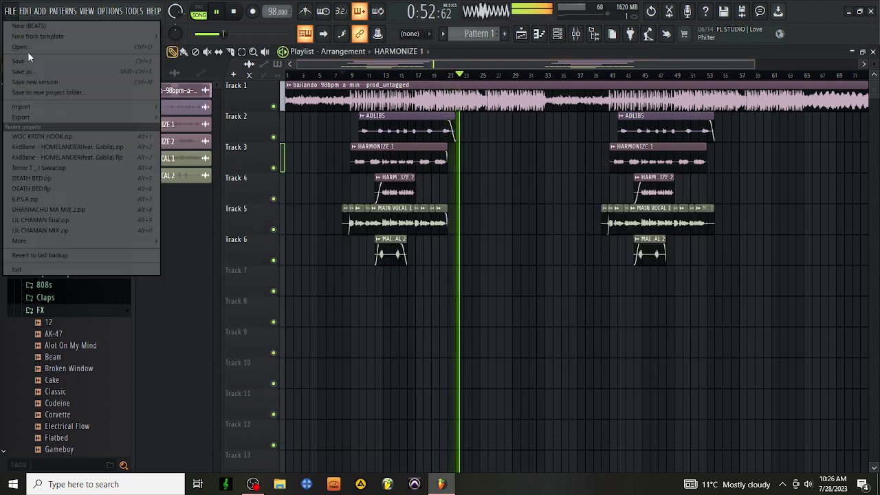
pyautogui.click(54, 74)
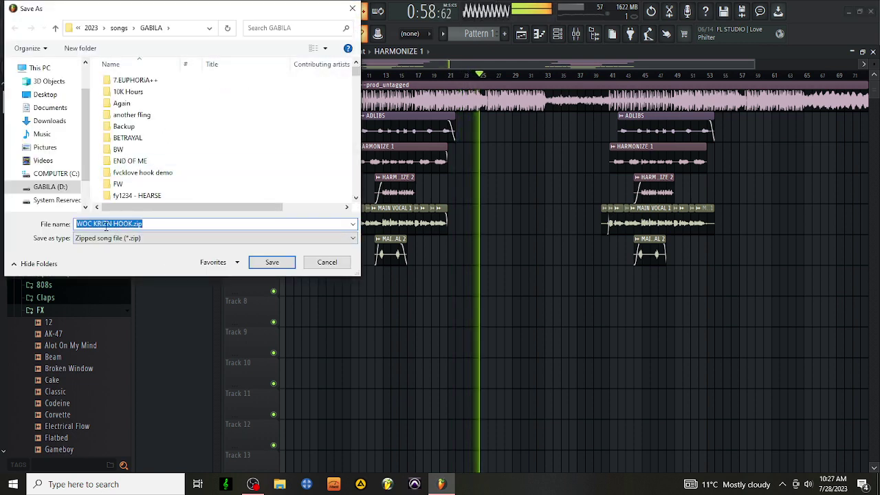
pyautogui.click(133, 223)
pyautogui.hotkey('ctrl', 'shift', 'Left')
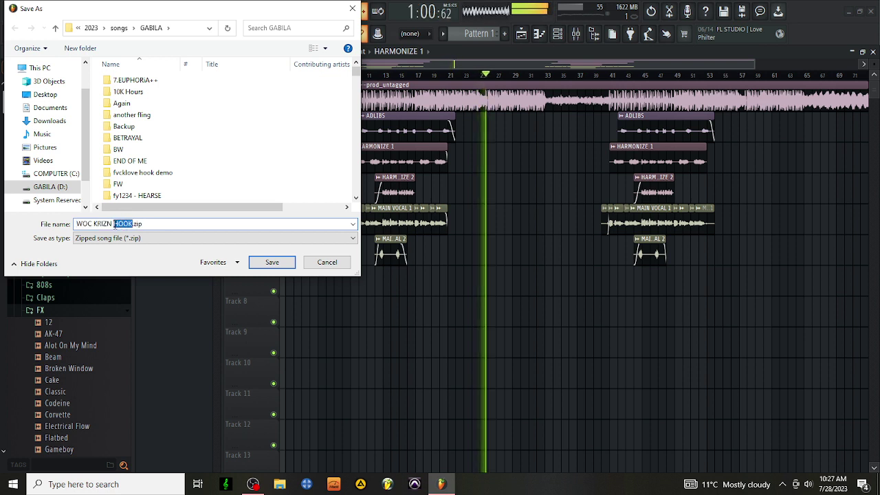
pyautogui.press('BackSpace')
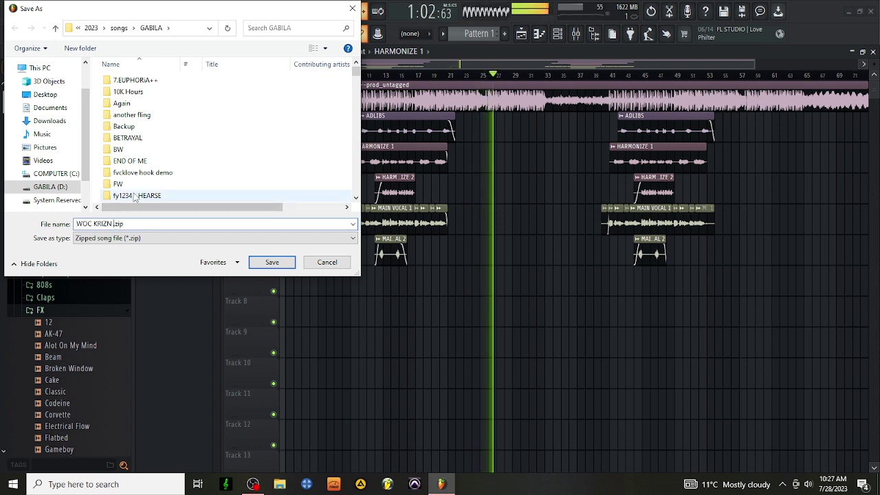
# Choose the solly folder inside the songs folder as the save location
pyautogui.click(55, 28)
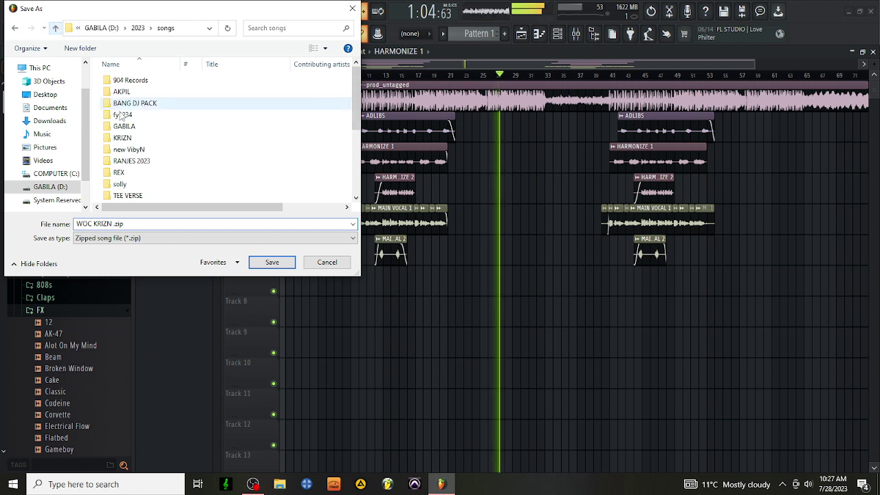
pyautogui.click(151, 184)
pyautogui.doubleClick(150, 185)
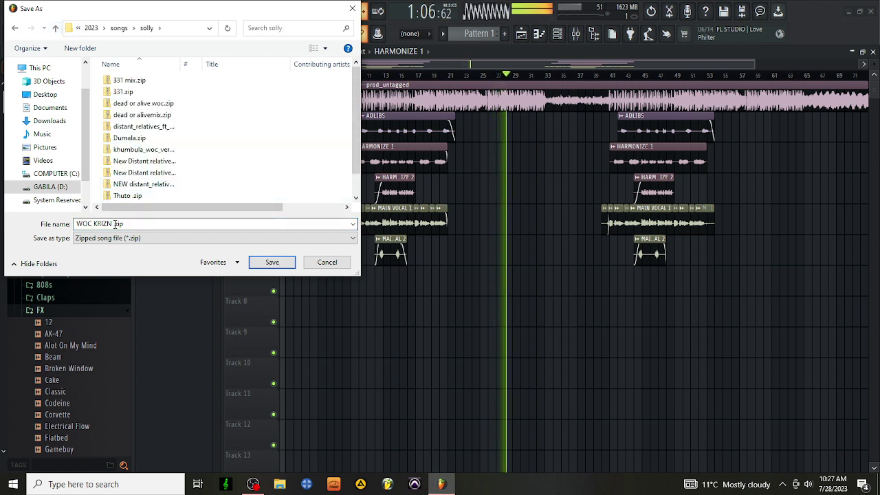
# Name the zipped project file WOC x KRIZN.zip and save it in the solly folder
pyautogui.click(113, 224)
pyautogui.press('BackSpace')
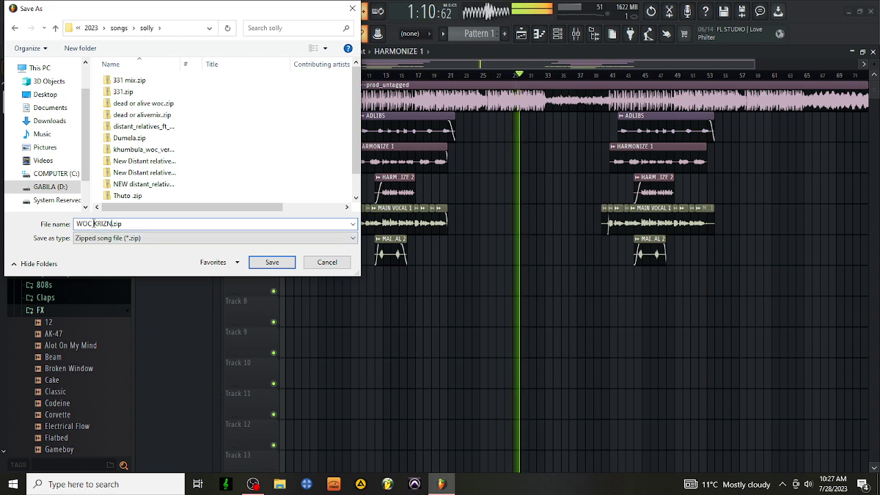
pyautogui.hotkey('ctrl', 'Left')
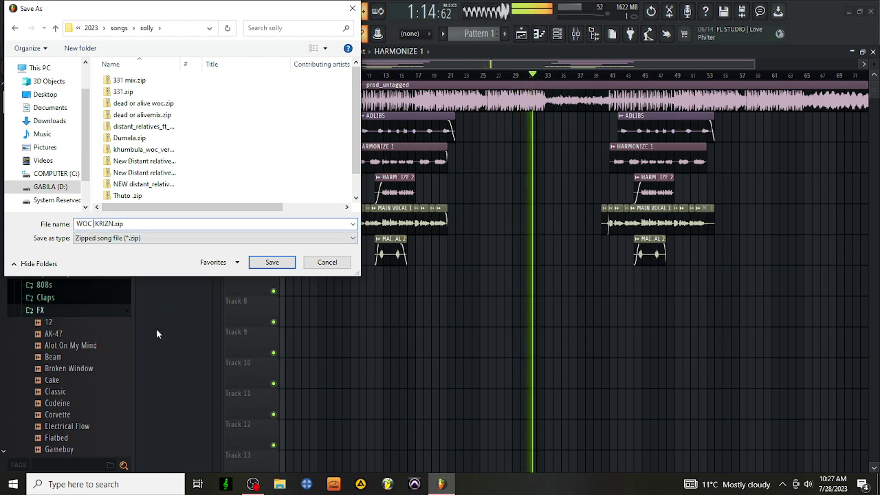
pyautogui.write('-')
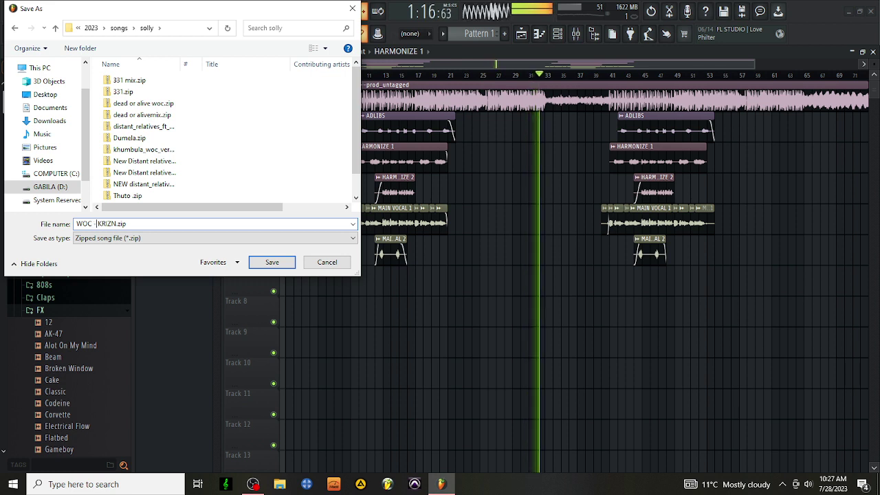
pyautogui.press('BackSpace')
pyautogui.press('BackSpace')
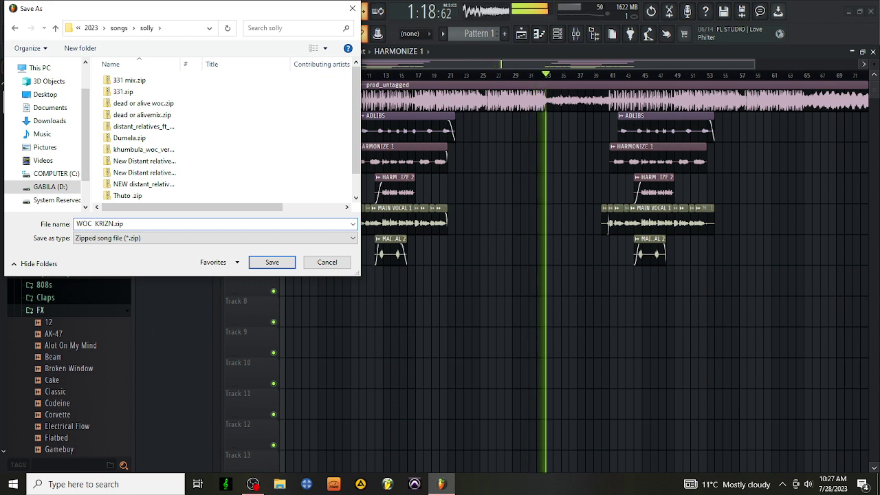
pyautogui.write('X')
pyautogui.press('BackSpace')
pyautogui.press('BackSpace')
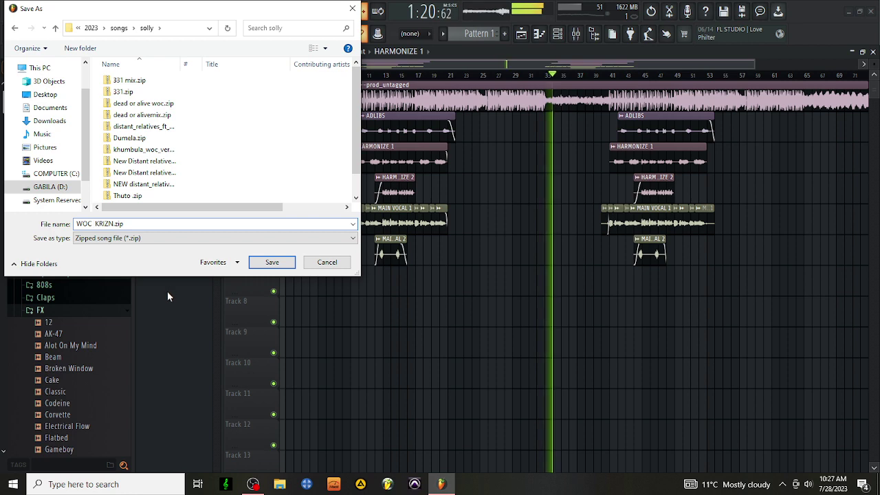
pyautogui.write('x')
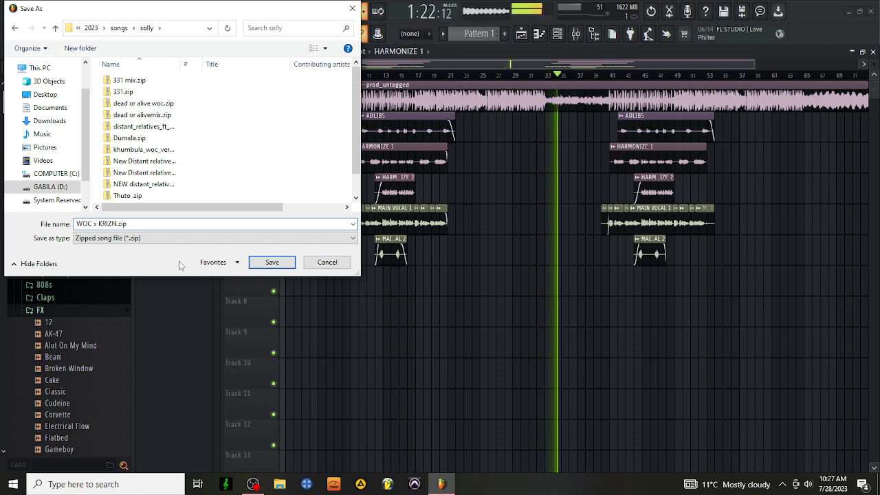
pyautogui.click(272, 262)
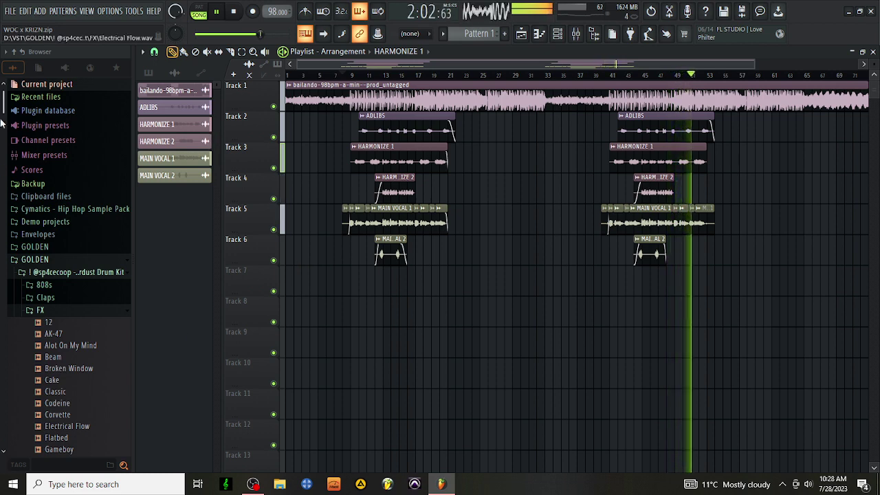
pyautogui.click(253, 484)
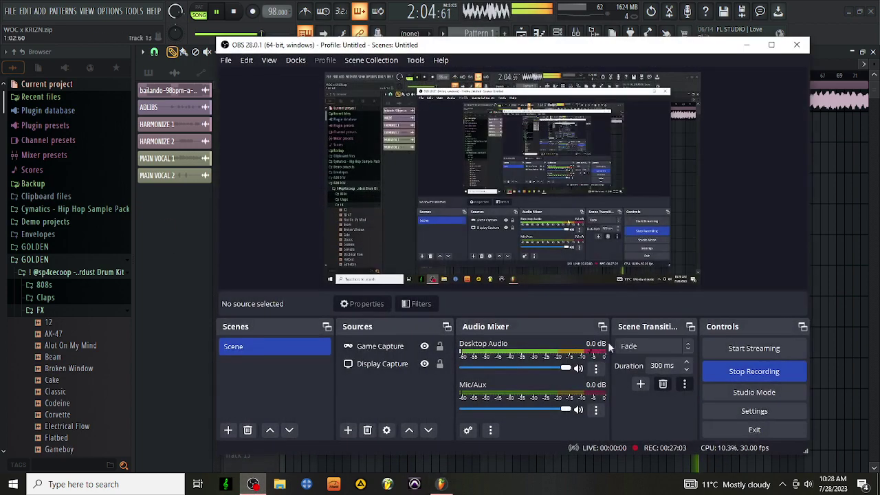